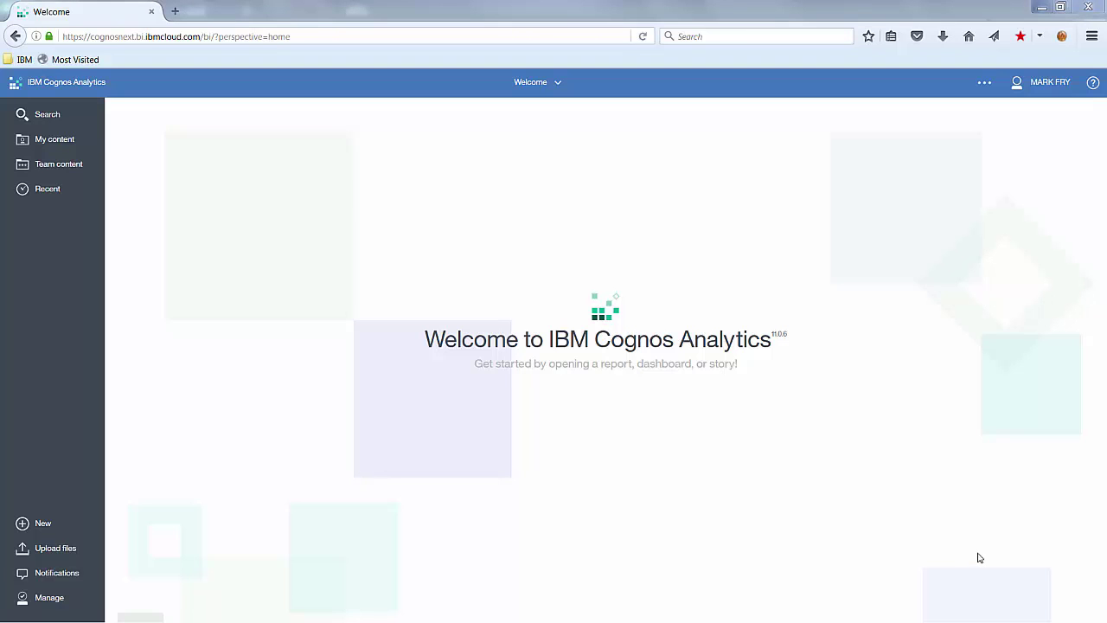
Open My Team Products Details.xlsx from the CA Videos folder in Excel, examine the Team Member column at full width, and close without saving
{"action": "key", "text": "alt+Tab"}
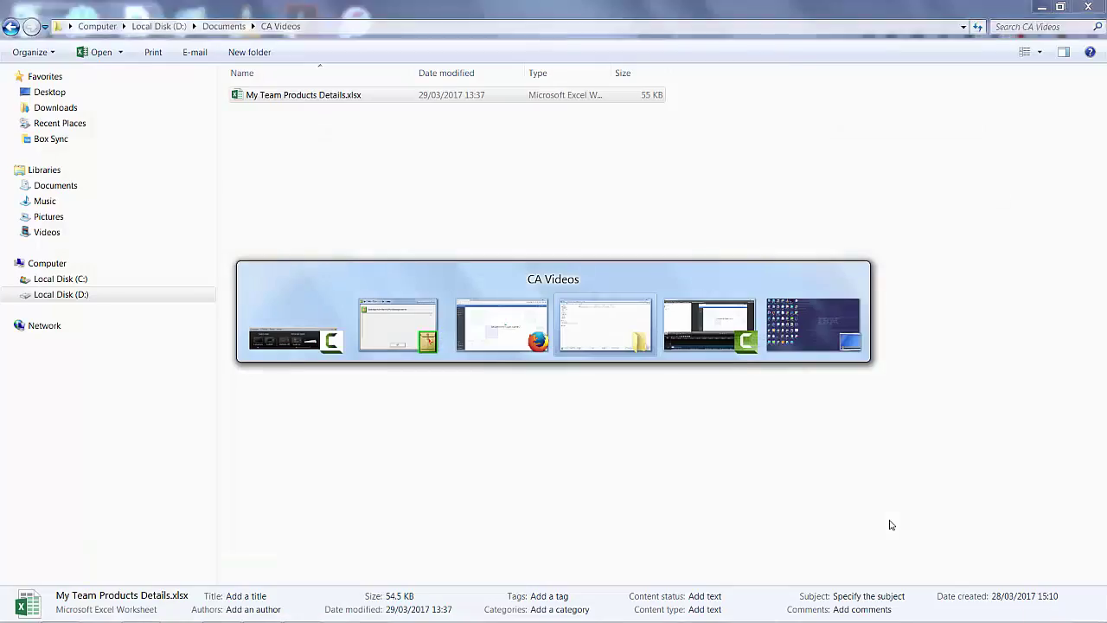
{"action": "double_click", "coordinate": [324, 96]}
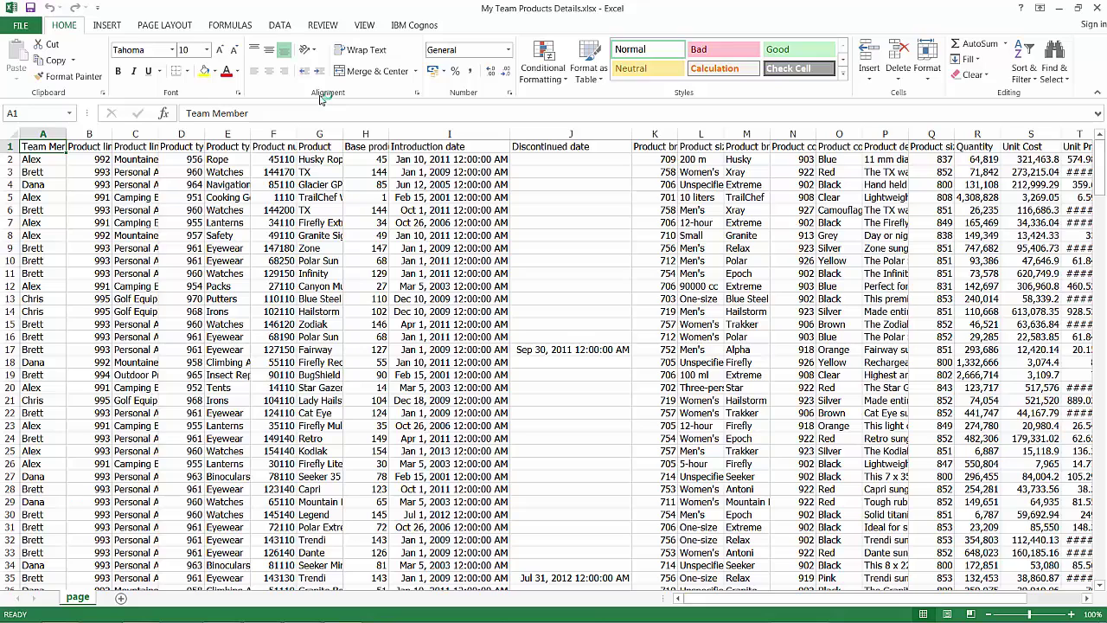
{"action": "double_click", "coordinate": [65, 133]}
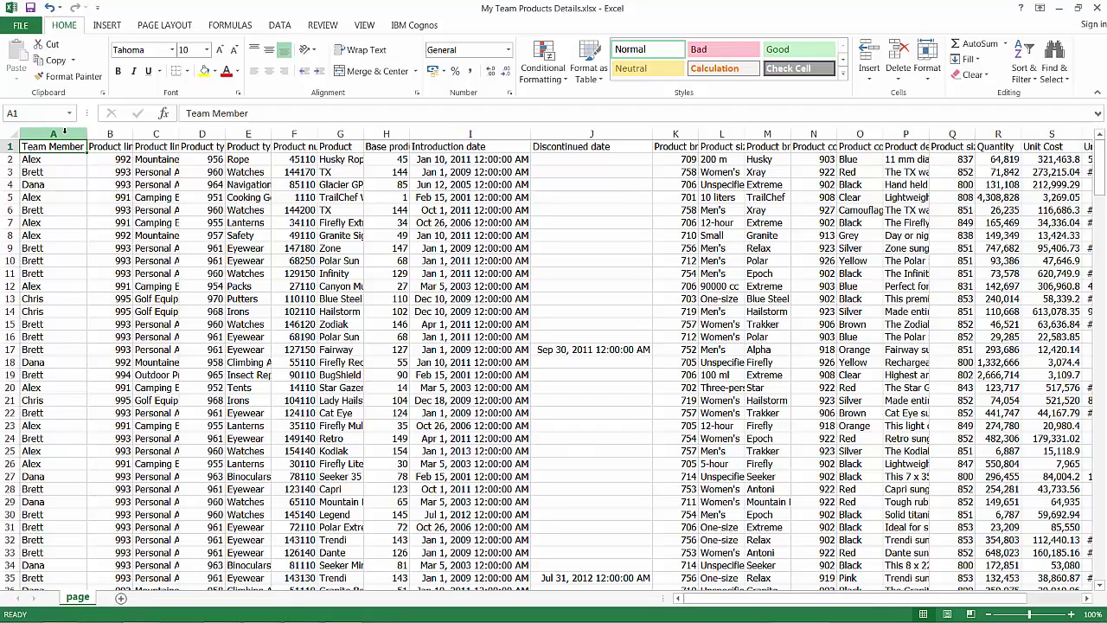
{"action": "left_click", "coordinate": [1097, 8]}
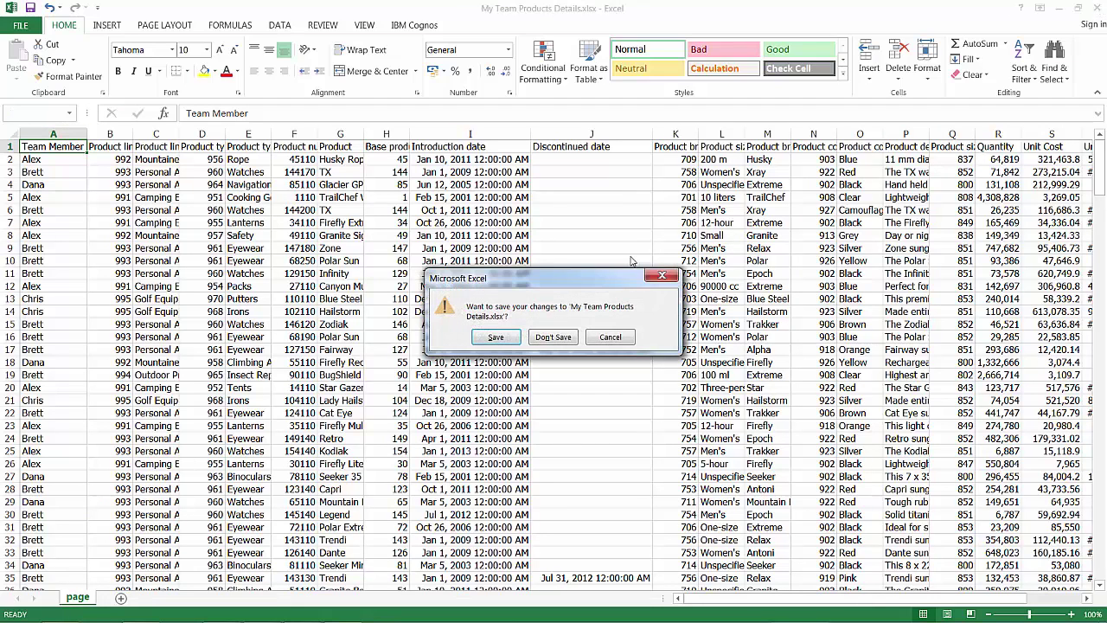
{"action": "left_click", "coordinate": [566, 337]}
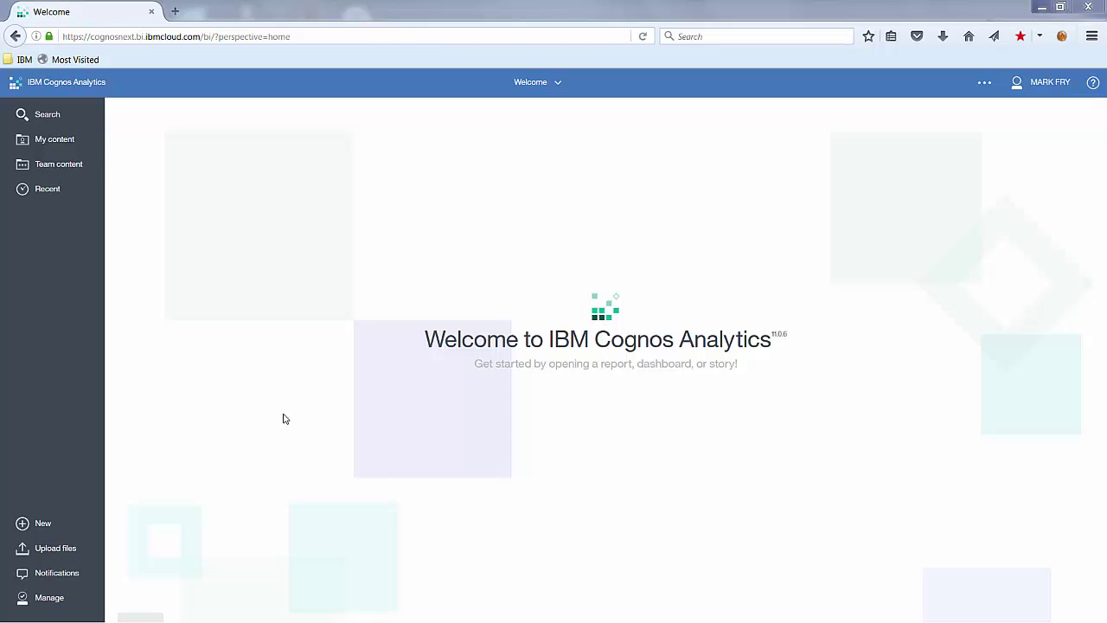
Upload My Team Products Details.xlsx to Cognos Analytics with all of its columns visible
{"action": "left_click", "coordinate": [54, 555]}
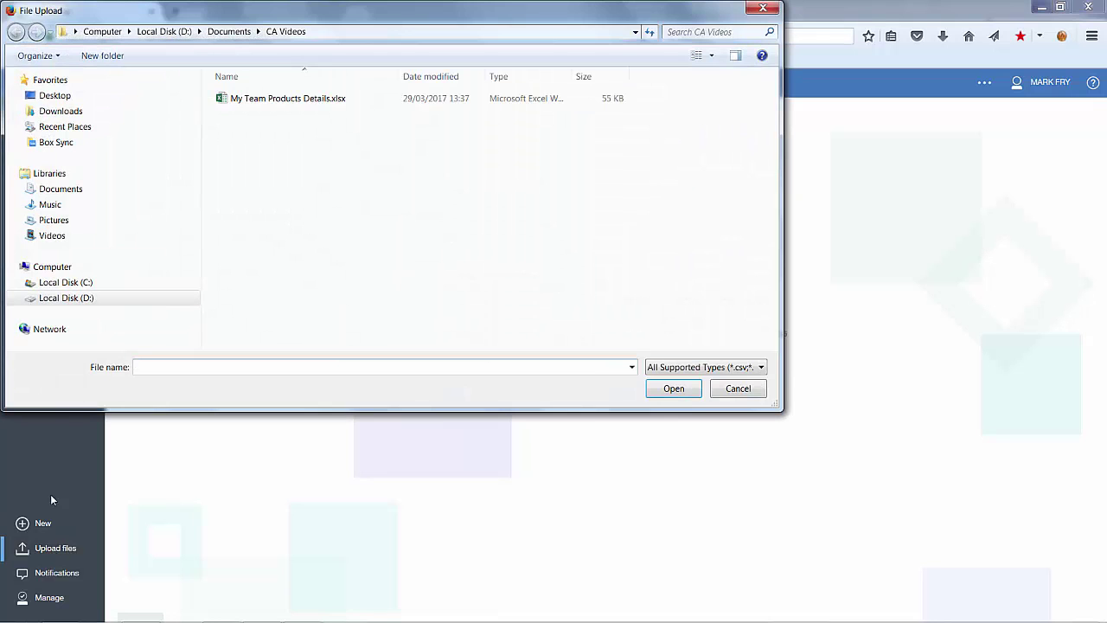
{"action": "left_click", "coordinate": [275, 100]}
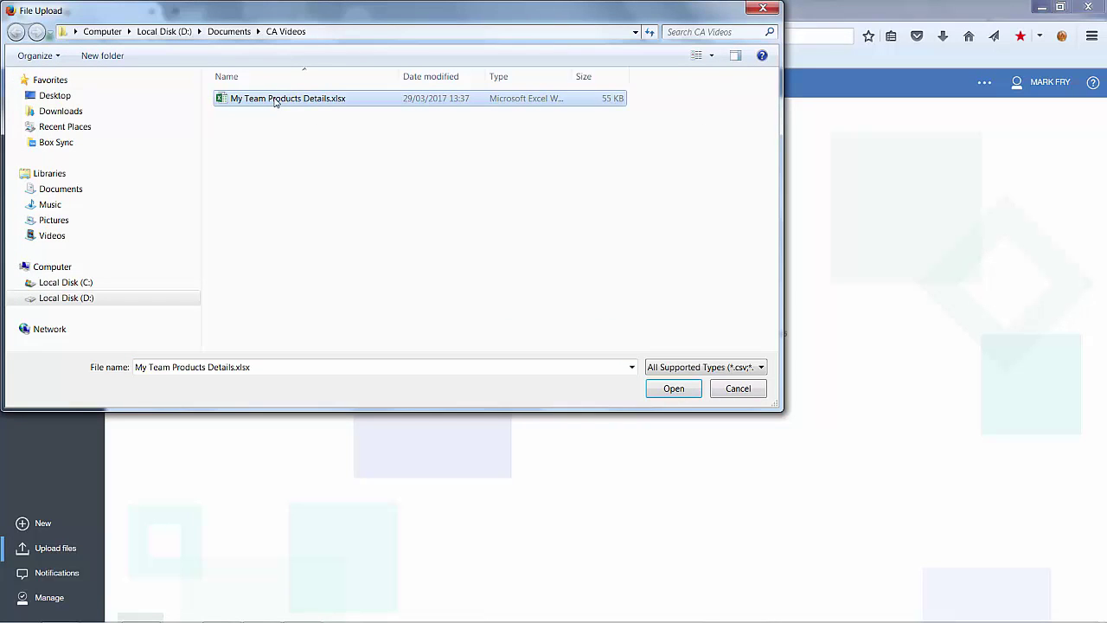
{"action": "left_click", "coordinate": [689, 394]}
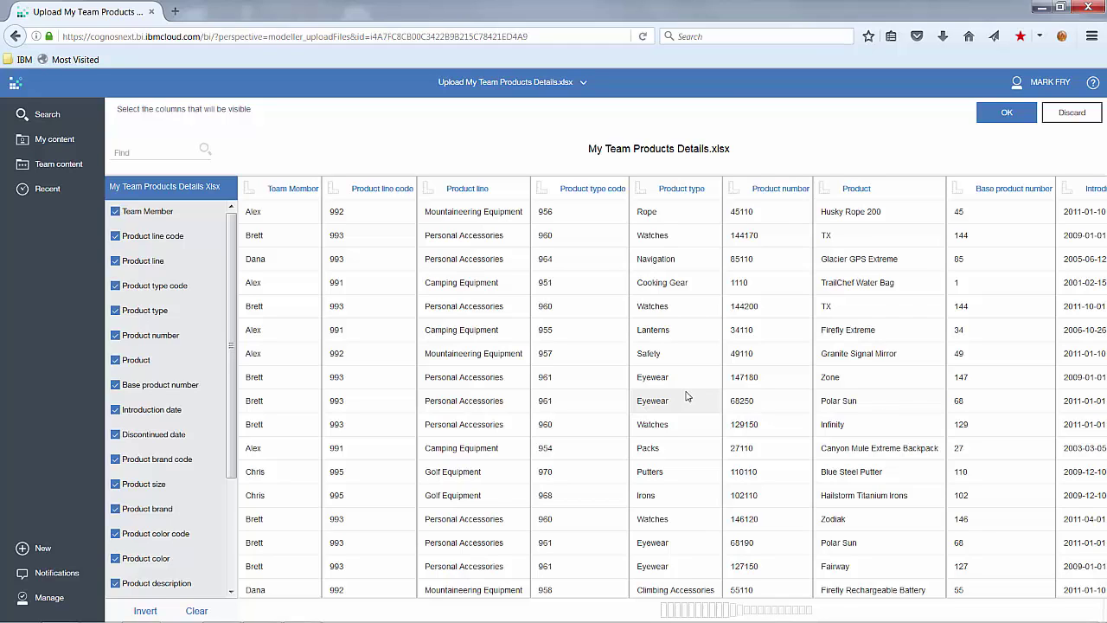
{"action": "left_click", "coordinate": [1007, 114]}
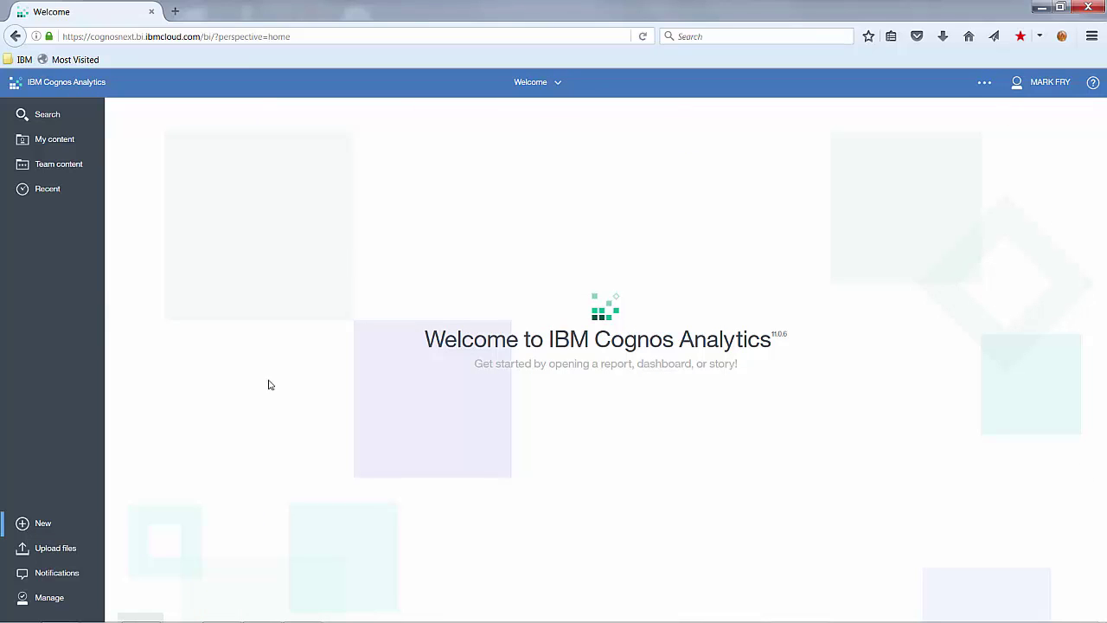
Create a new data module using the uploaded file My Team Products Details.xlsx as its source
{"action": "left_click", "coordinate": [22, 524]}
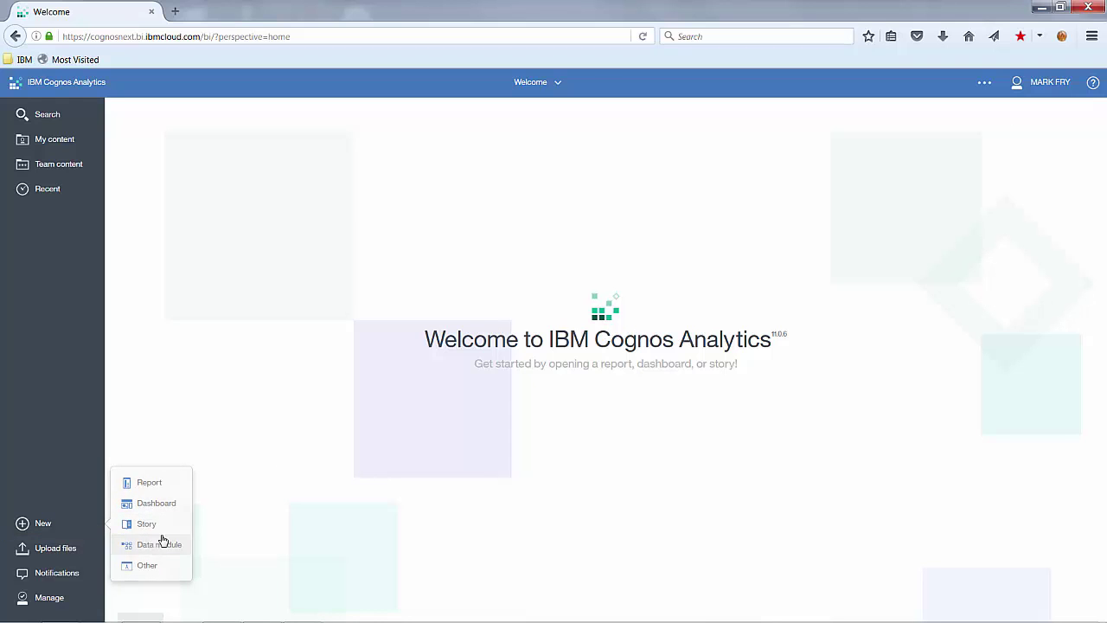
{"action": "left_click", "coordinate": [155, 543]}
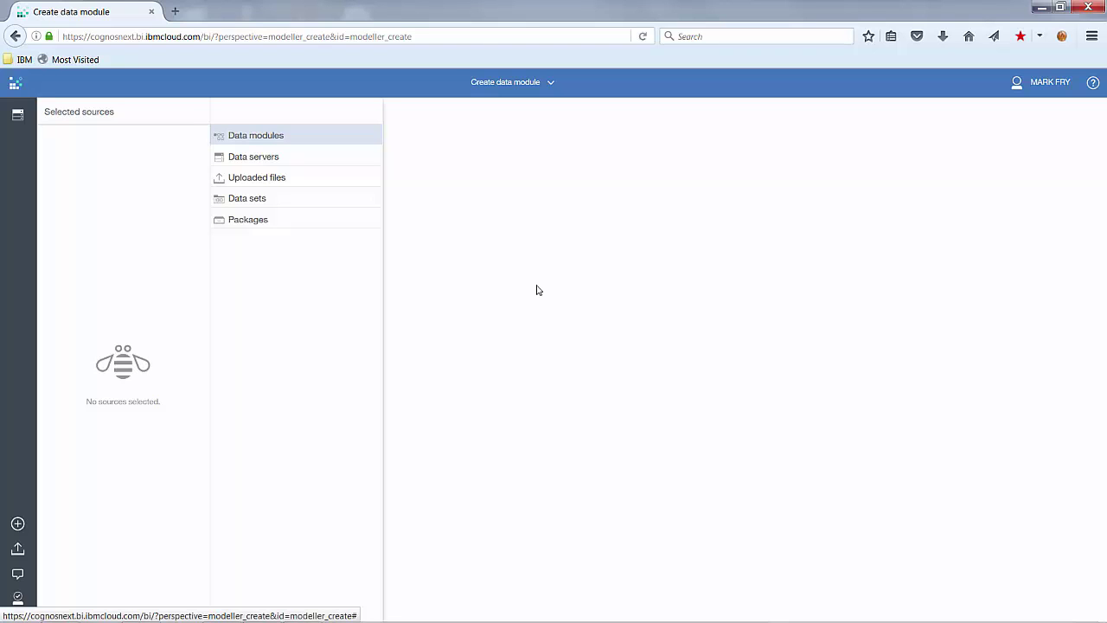
{"action": "left_click", "coordinate": [276, 183]}
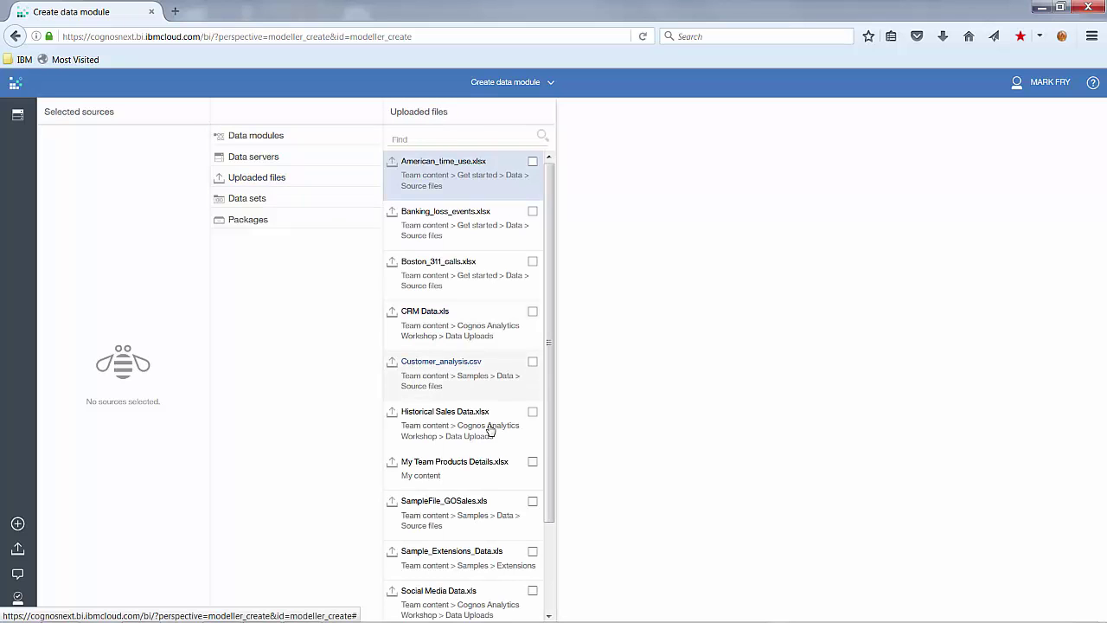
{"action": "left_click", "coordinate": [533, 462]}
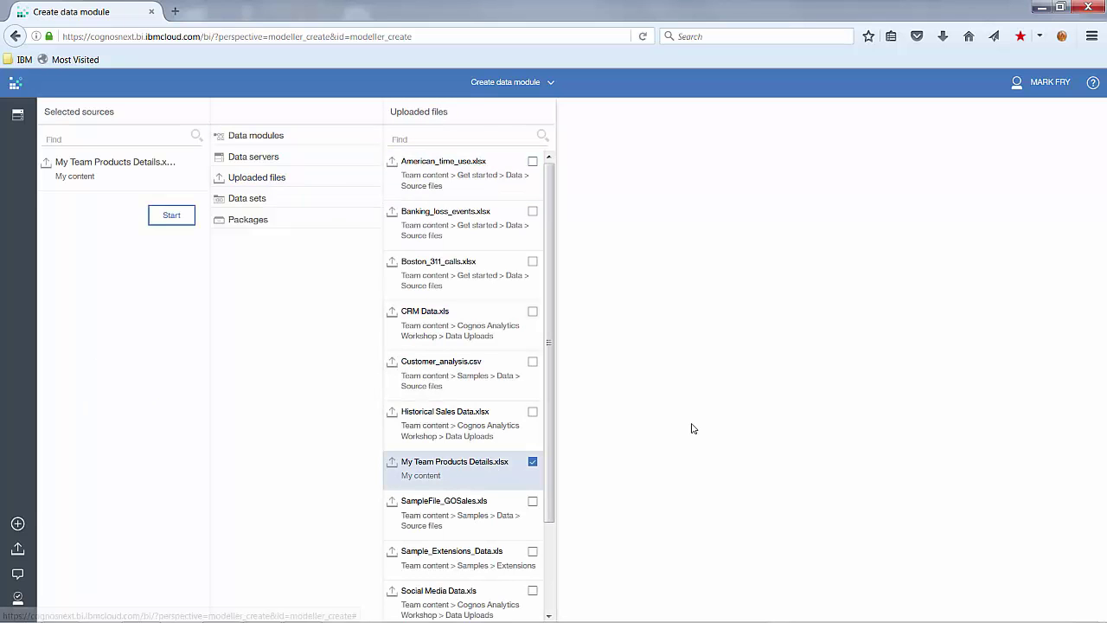
{"action": "left_click", "coordinate": [173, 215]}
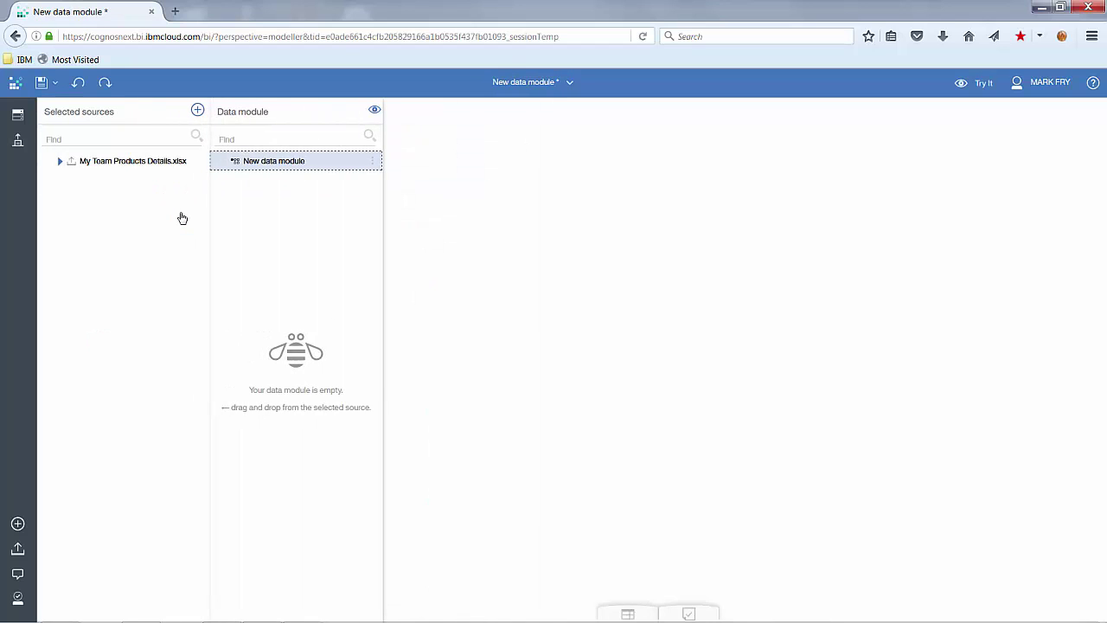
Add the My Team Products Details Xlsx table to the new data module and expand its columns there
{"action": "left_click", "coordinate": [60, 162]}
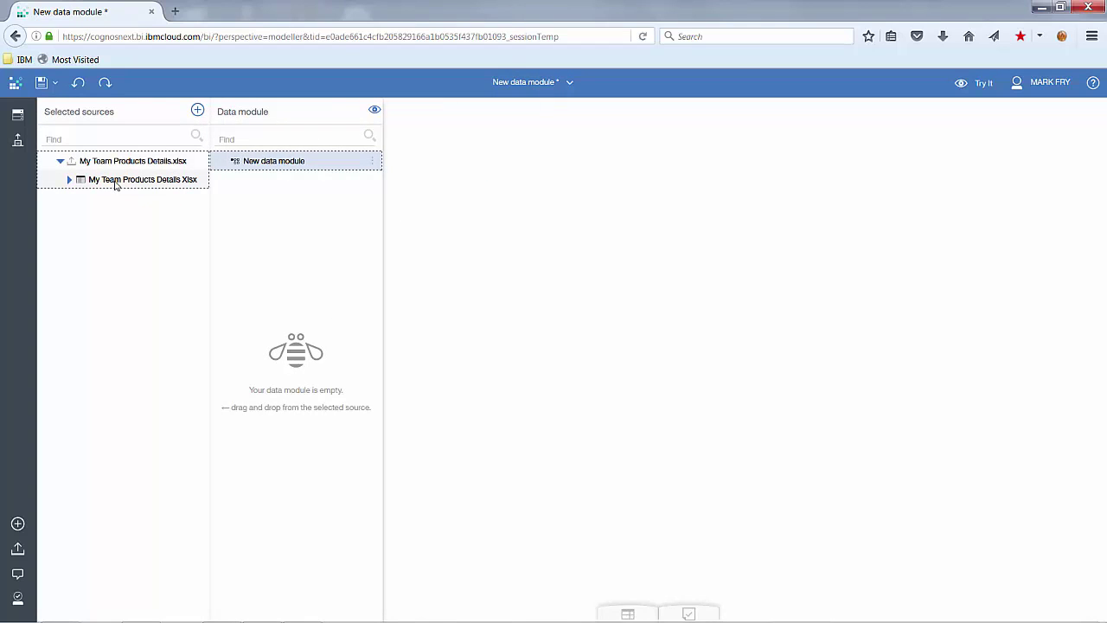
{"action": "left_click_drag", "start_coordinate": [114, 184], "coordinate": [244, 216]}
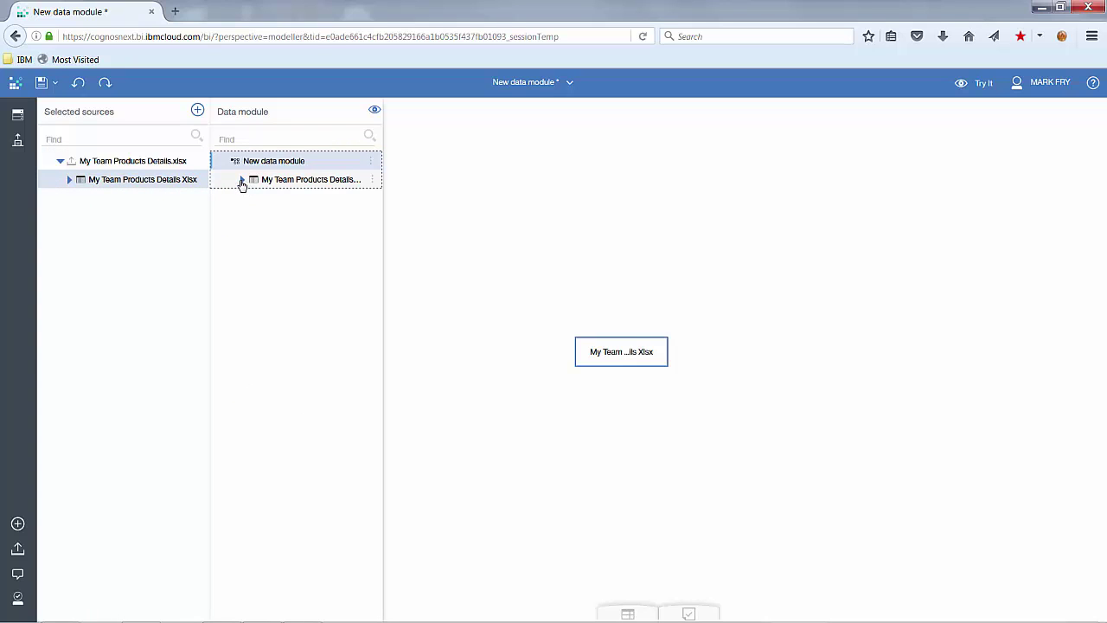
{"action": "left_click", "coordinate": [242, 180]}
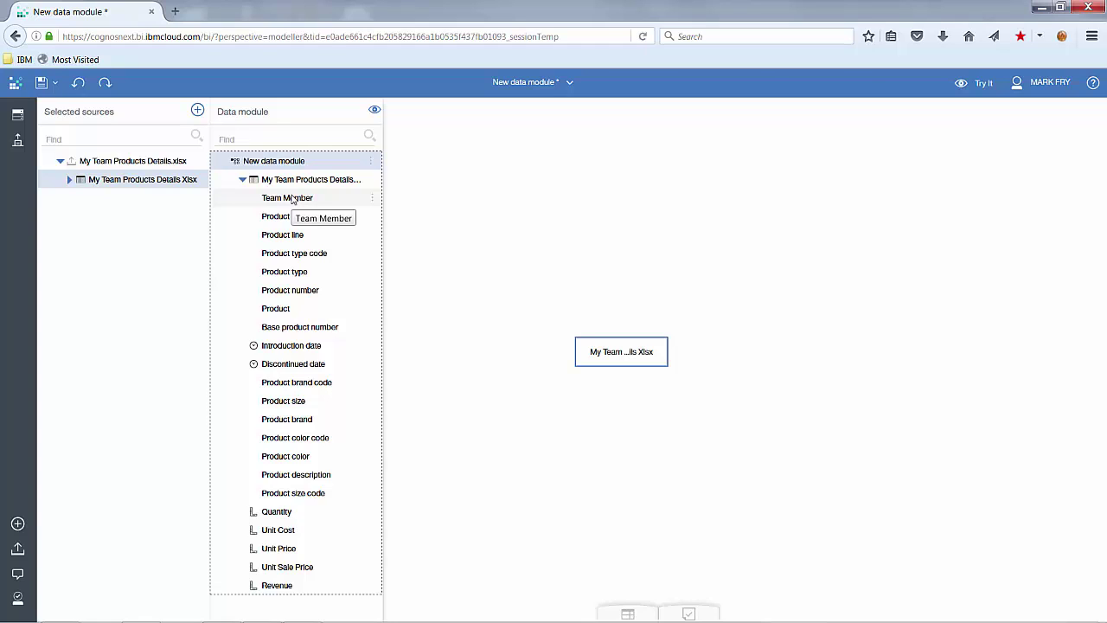
Start custom groups on the Team Member column and create a Troubleshooting group containing the first two team members
{"action": "left_click", "coordinate": [371, 198]}
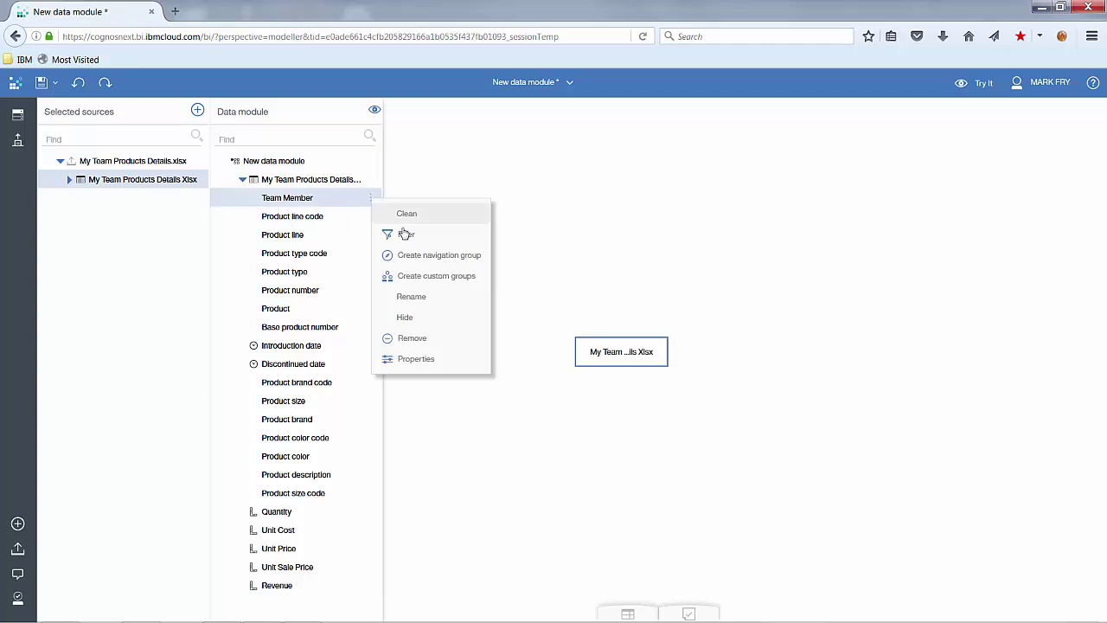
{"action": "left_click", "coordinate": [449, 277]}
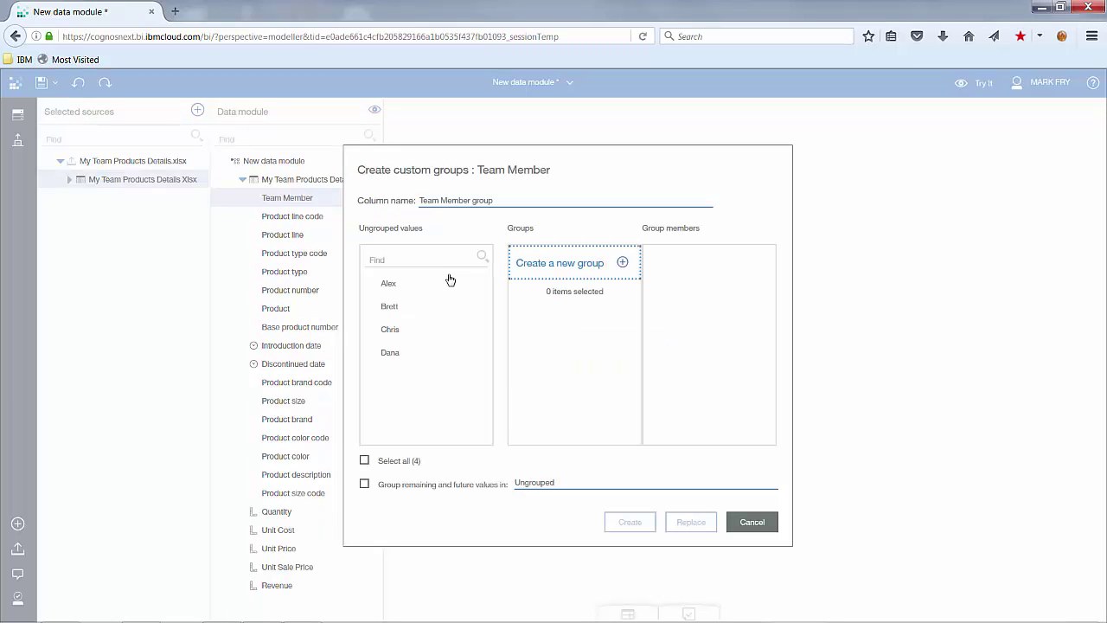
{"action": "left_click", "coordinate": [622, 263]}
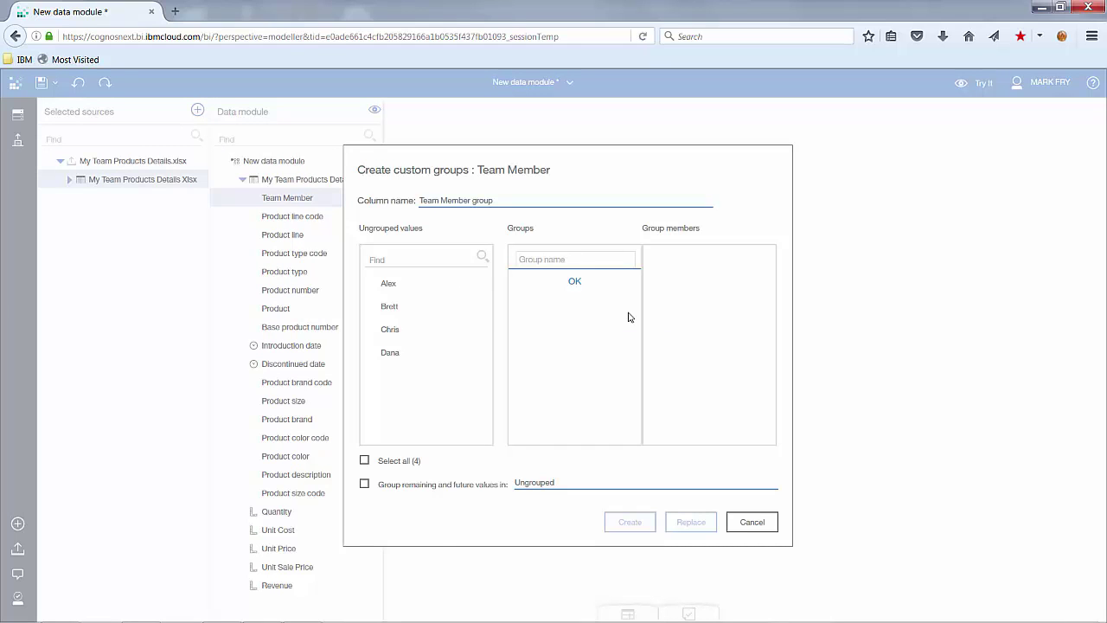
{"action": "type", "text": "Troubleshooting"}
{"action": "left_click", "coordinate": [574, 282]}
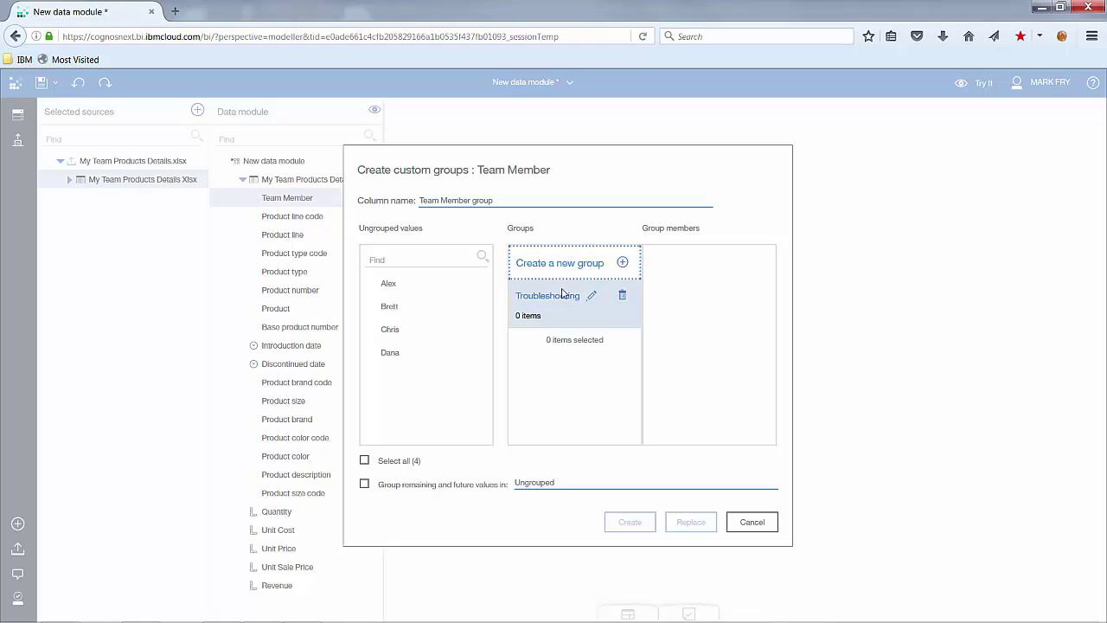
{"action": "left_click", "coordinate": [391, 291]}
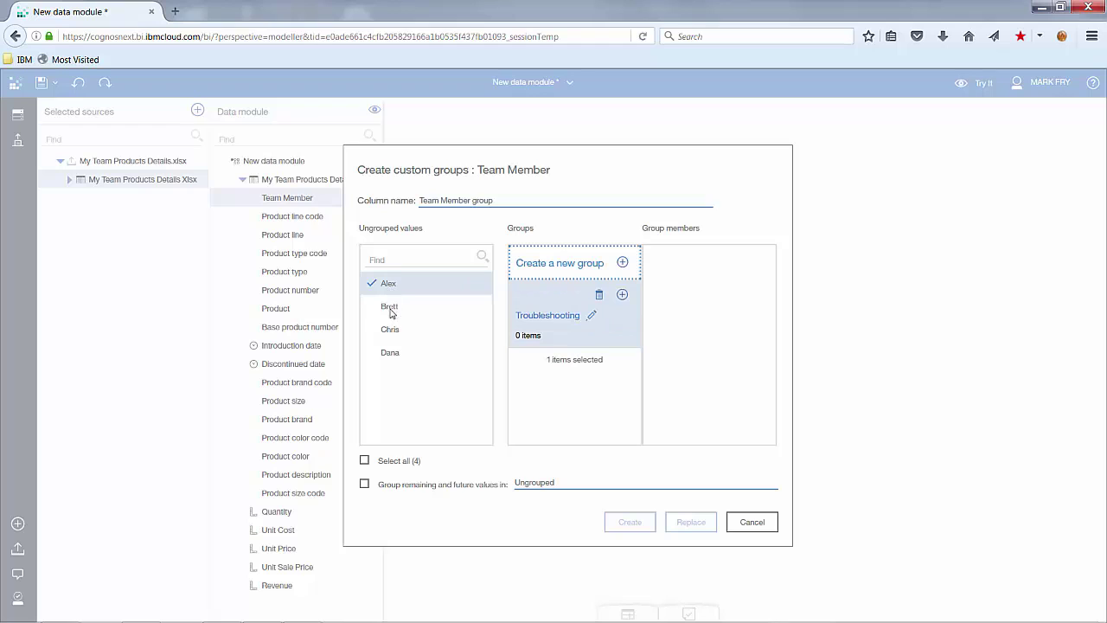
{"action": "left_click", "coordinate": [408, 314]}
{"action": "left_click", "coordinate": [622, 295]}
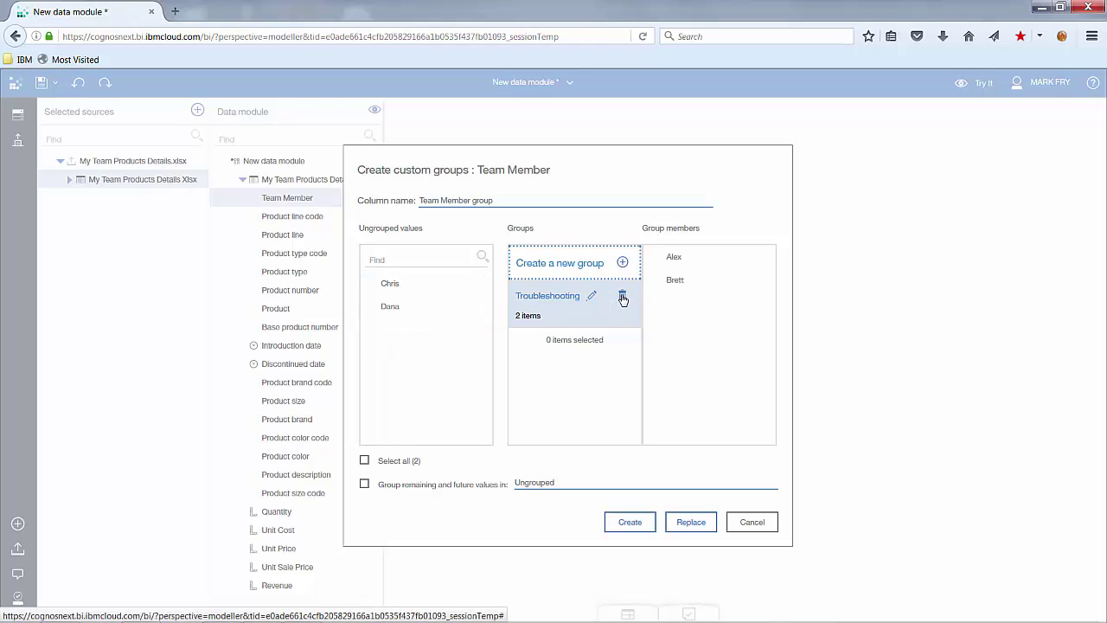
Create a second custom group called Nurturing and add the two remaining ungrouped team members to it
{"action": "left_click", "coordinate": [622, 262]}
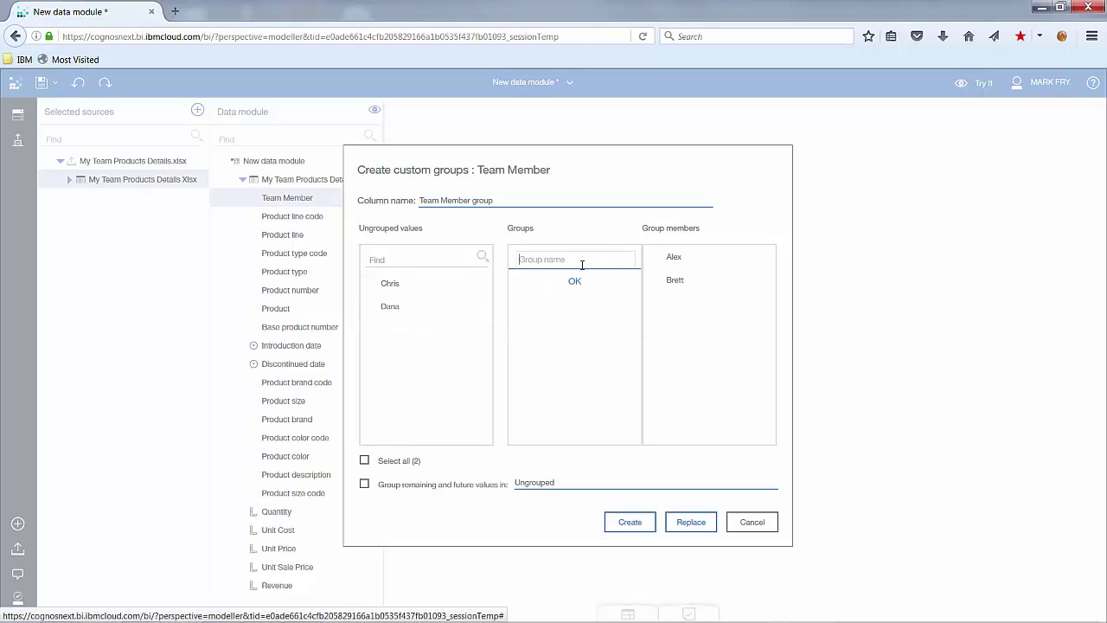
{"action": "type", "text": "Nurturing"}
{"action": "left_click", "coordinate": [575, 285]}
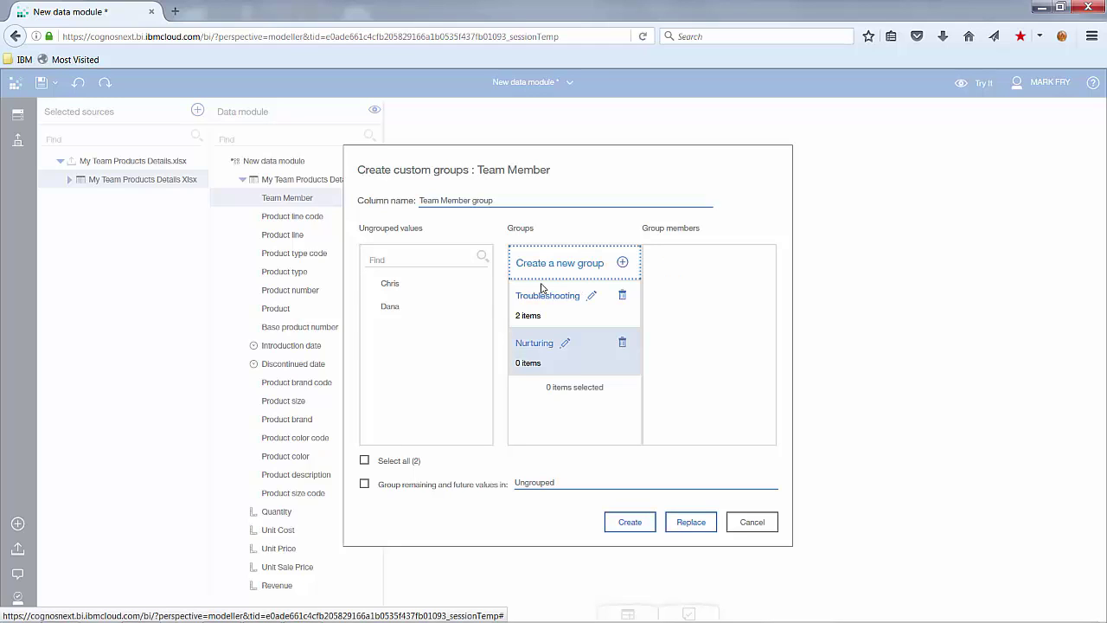
{"action": "left_click", "coordinate": [398, 289]}
{"action": "left_click", "coordinate": [390, 307]}
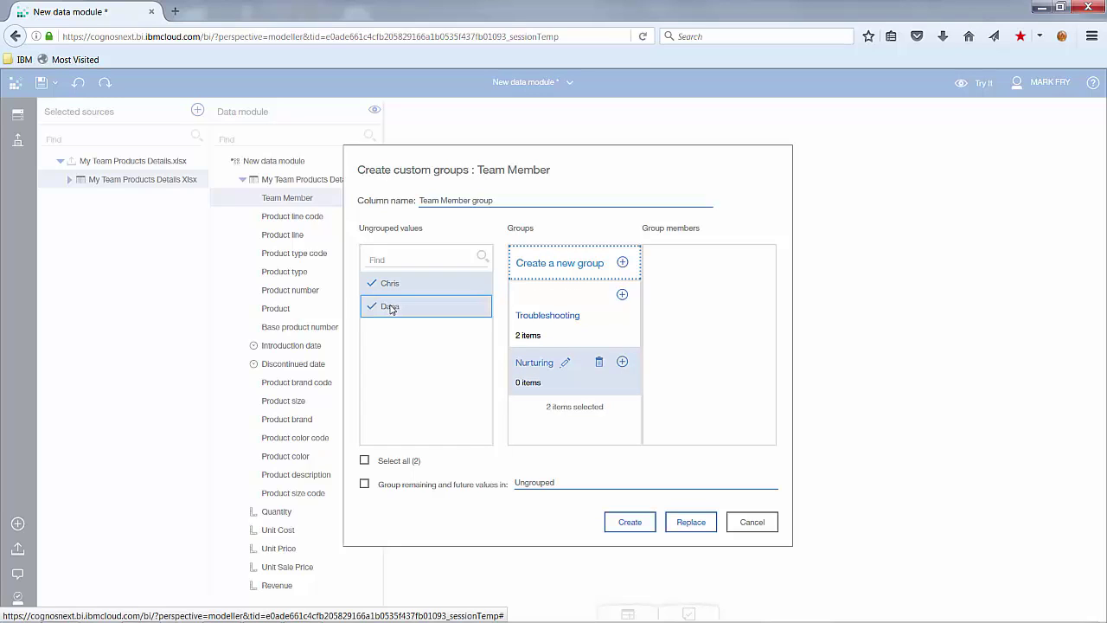
{"action": "left_click", "coordinate": [622, 362]}
Name the custom group column Team and create it as a new column
{"action": "left_click_drag", "start_coordinate": [497, 200], "coordinate": [398, 200]}
{"action": "type", "text": "Team"}
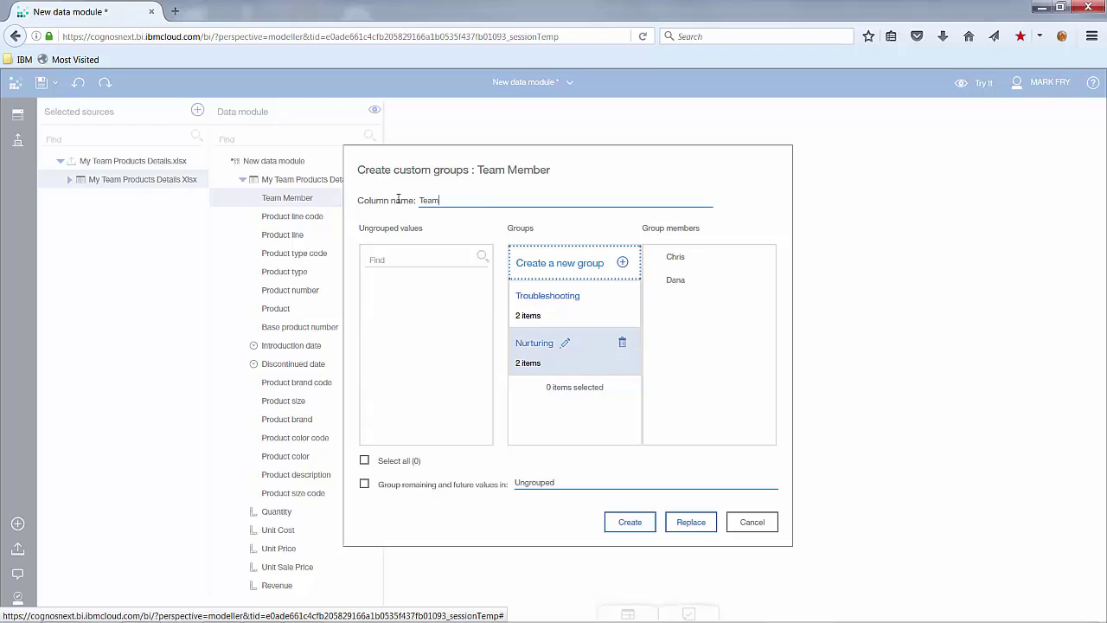
{"action": "left_click", "coordinate": [631, 521]}
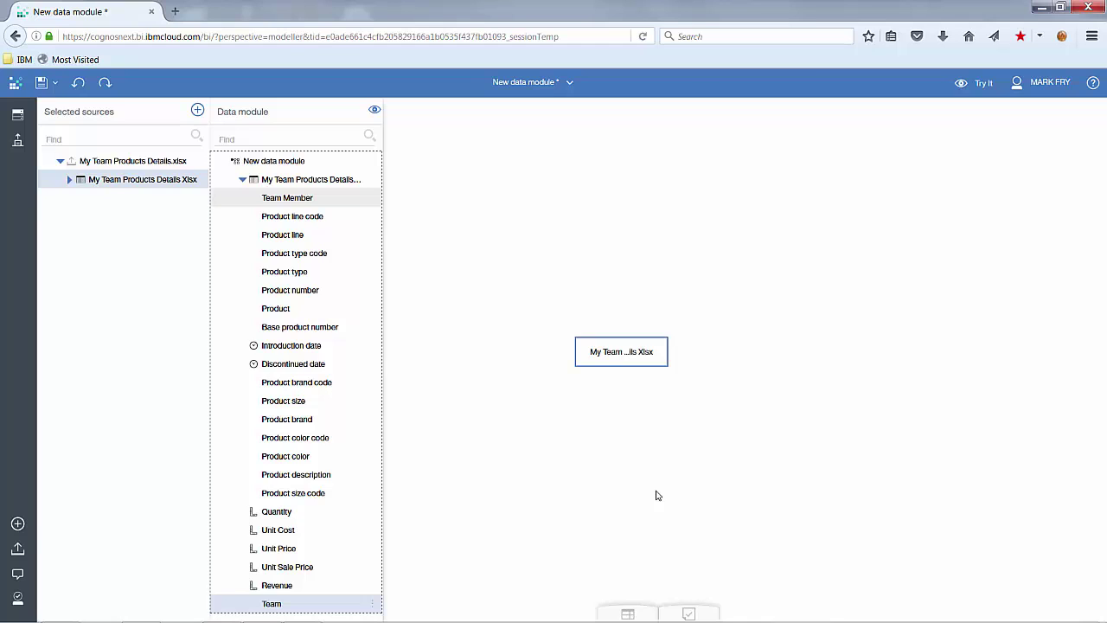
Create a navigation group starting from the Team column, with Team Member and Product as the lower levels in that order
{"action": "left_click", "coordinate": [374, 606]}
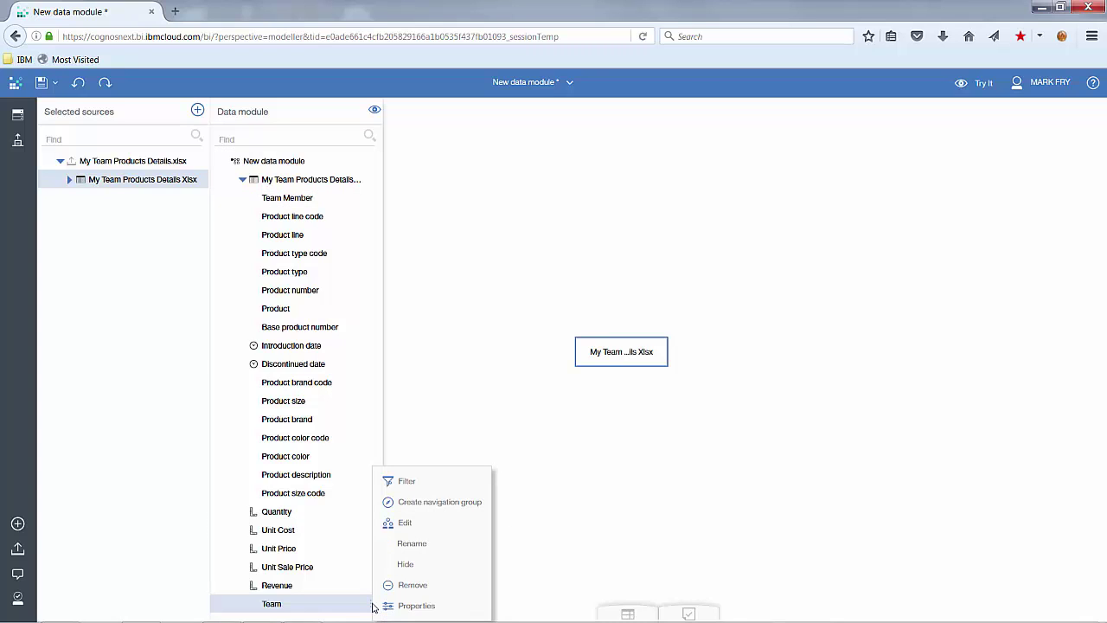
{"action": "left_click", "coordinate": [446, 501]}
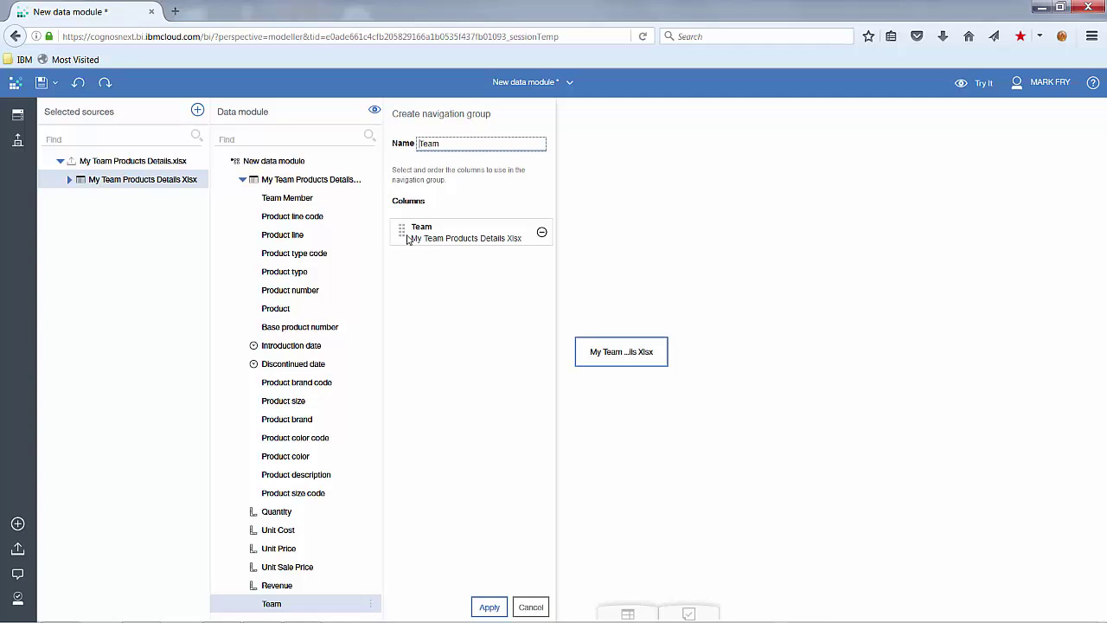
{"action": "left_click_drag", "start_coordinate": [302, 200], "coordinate": [424, 283]}
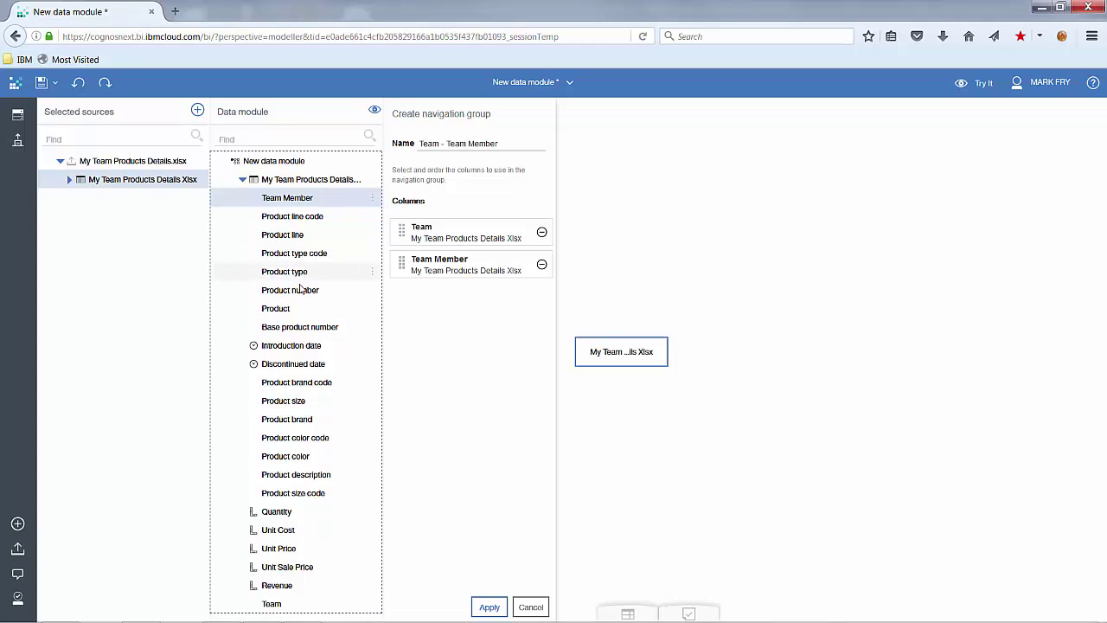
{"action": "left_click_drag", "start_coordinate": [285, 311], "coordinate": [425, 312]}
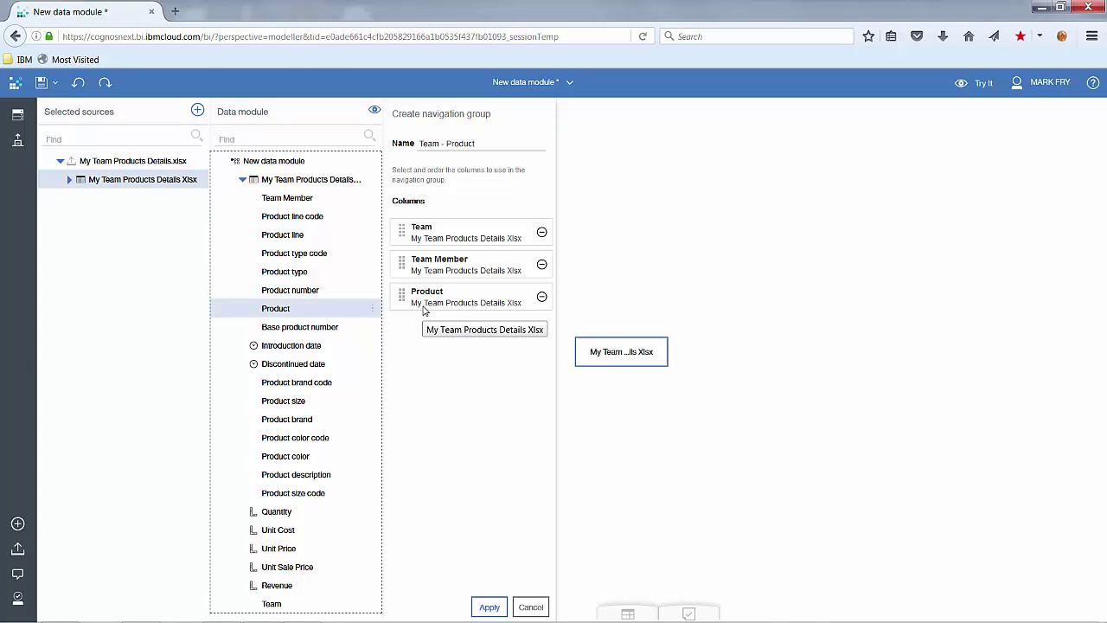
{"action": "left_click", "coordinate": [489, 606]}
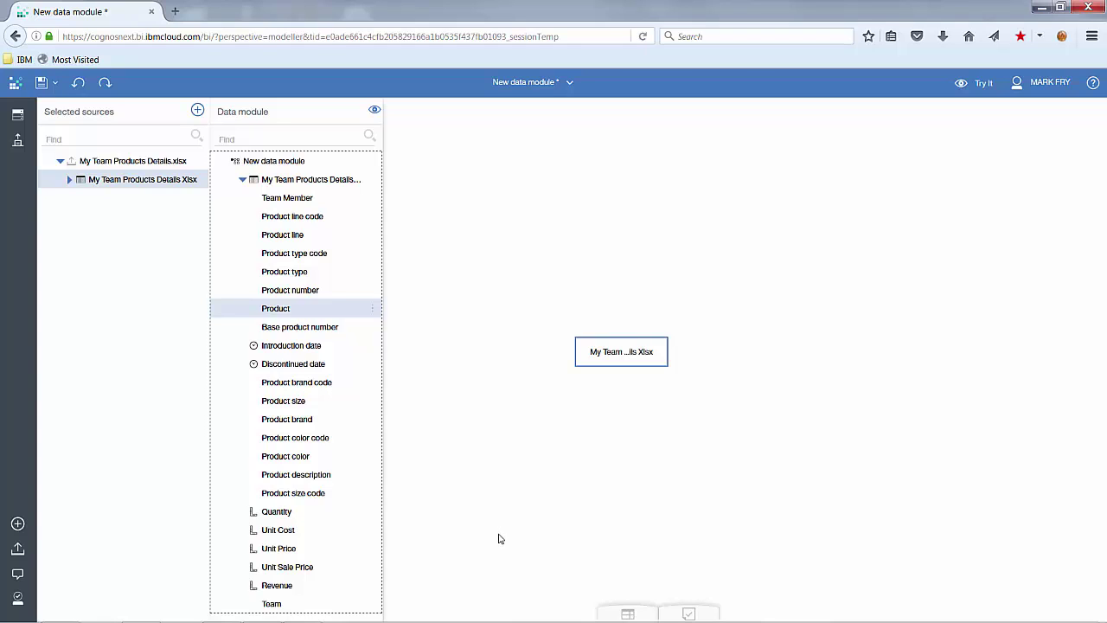
Create a navigation group starting from the Product line column, with Product type and Product as the lower levels in that order
{"action": "left_click", "coordinate": [372, 236]}
{"action": "left_click", "coordinate": [426, 295]}
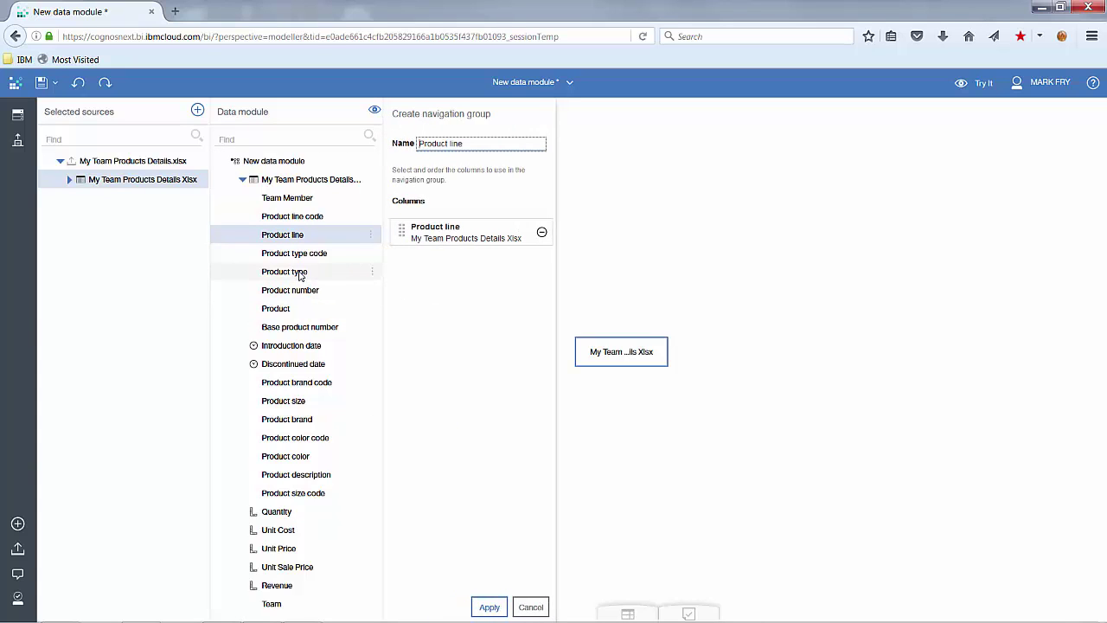
{"action": "left_click_drag", "start_coordinate": [300, 275], "coordinate": [417, 295]}
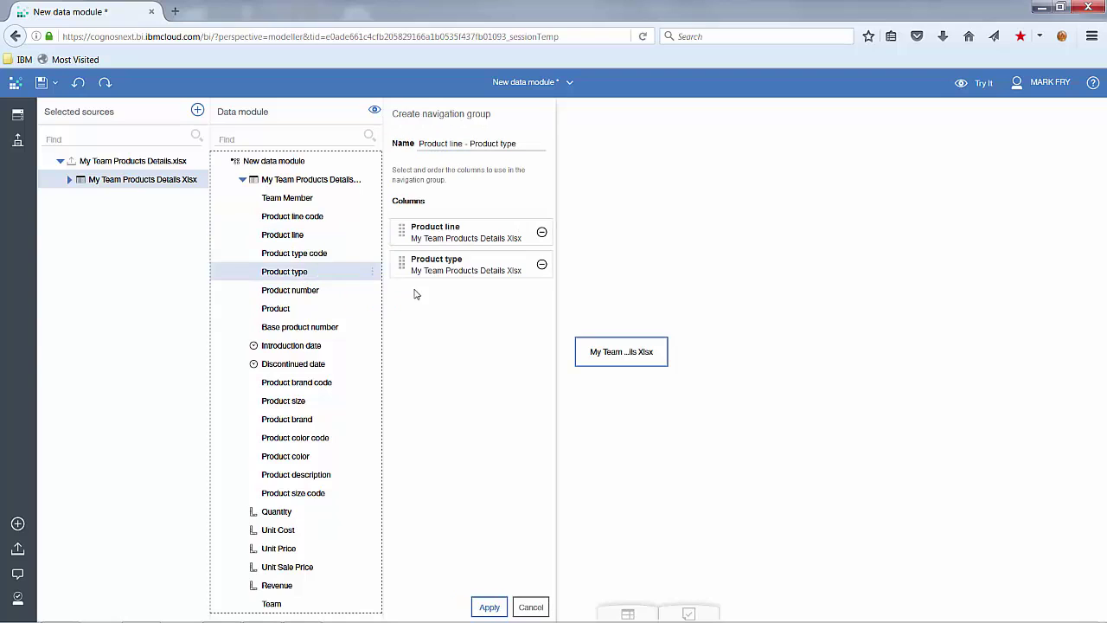
{"action": "left_click_drag", "start_coordinate": [278, 312], "coordinate": [429, 323]}
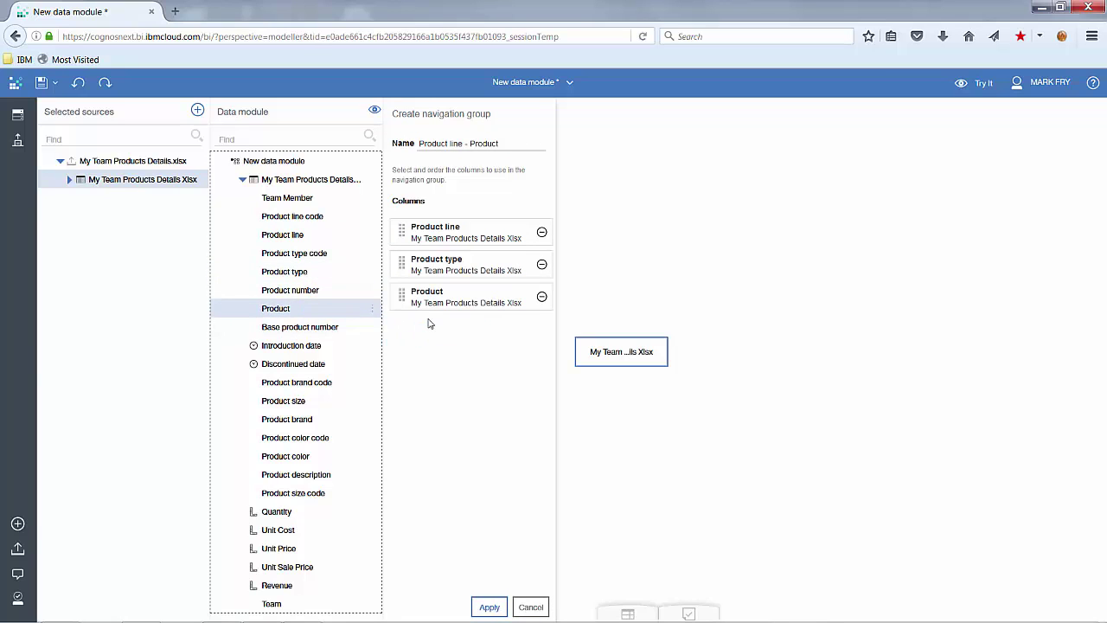
{"action": "left_click", "coordinate": [490, 607]}
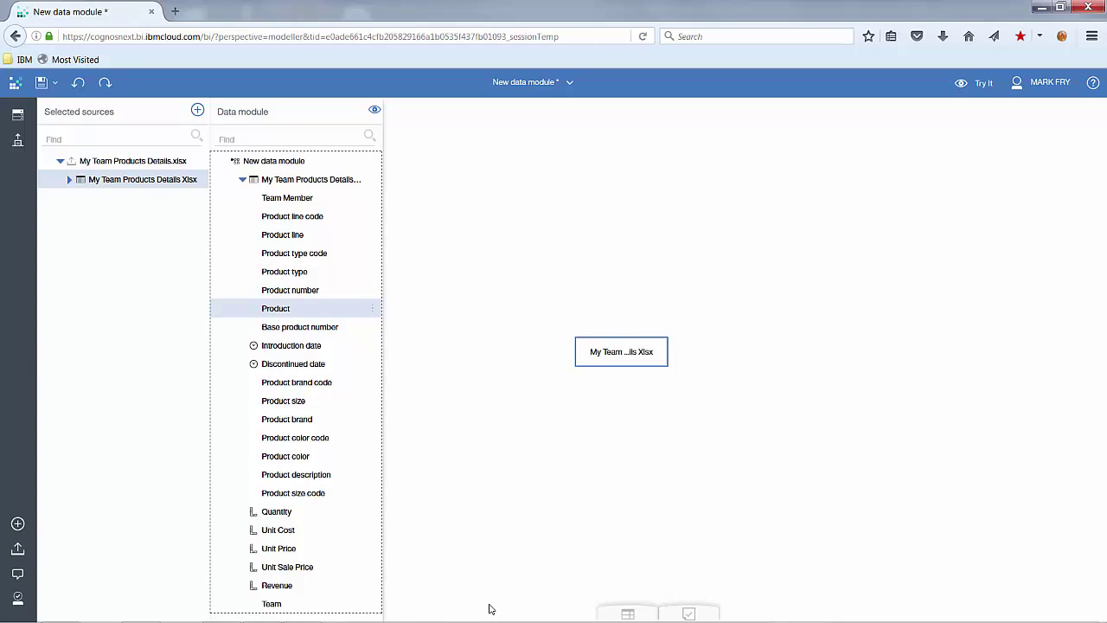
Save the data module in My content under the name Team Module
{"action": "left_click", "coordinate": [53, 87]}
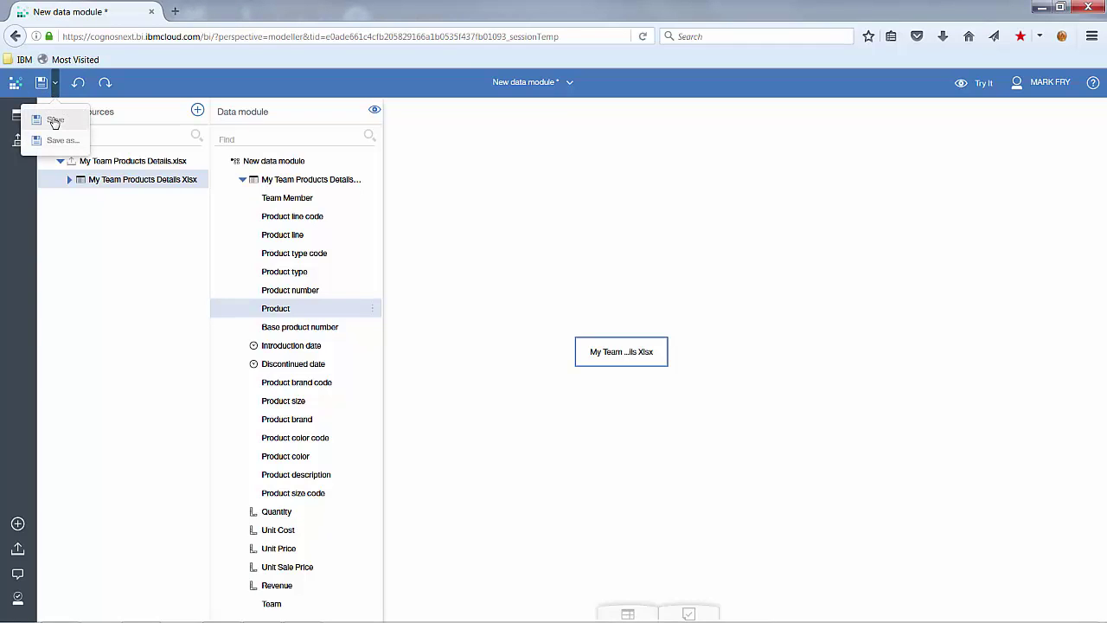
{"action": "left_click", "coordinate": [54, 120]}
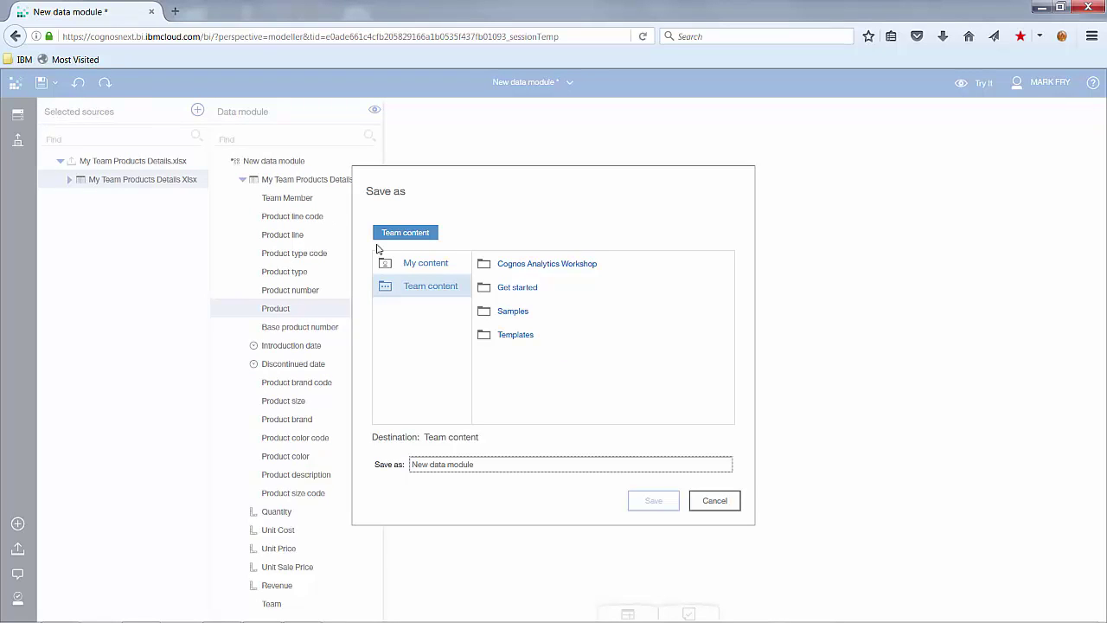
{"action": "left_click", "coordinate": [430, 269]}
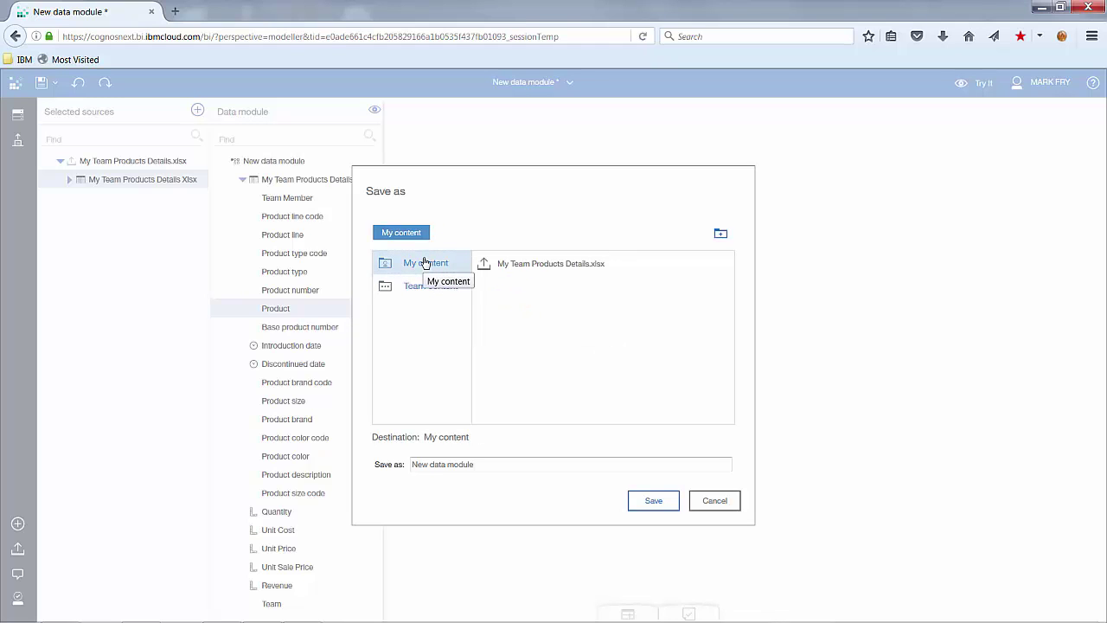
{"action": "left_click_drag", "start_coordinate": [487, 468], "coordinate": [403, 462]}
{"action": "type", "text": "Te"}
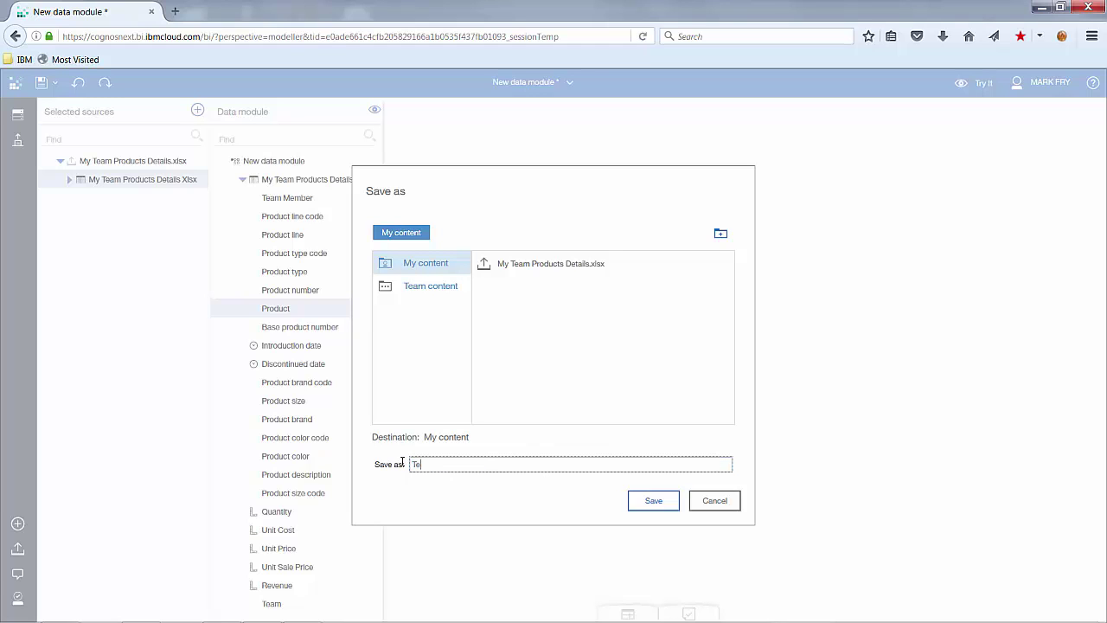
{"action": "type", "text": "am Module"}
{"action": "left_click", "coordinate": [655, 500]}
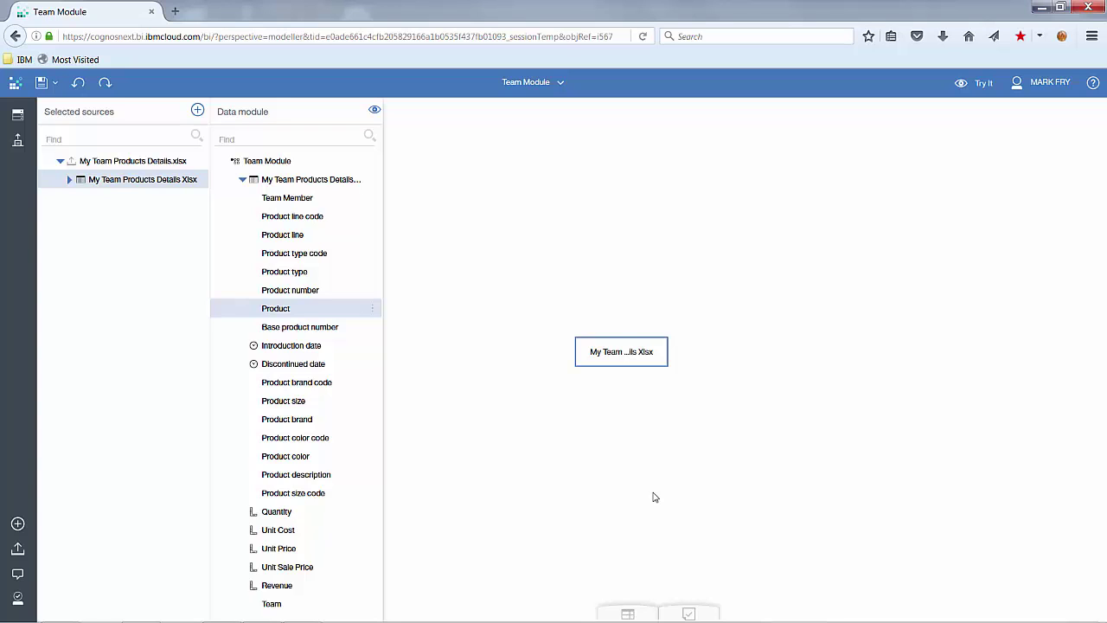
Add the DASH132842 schema from the DashDB Returns data server to the module's selected sources
{"action": "left_click", "coordinate": [198, 113]}
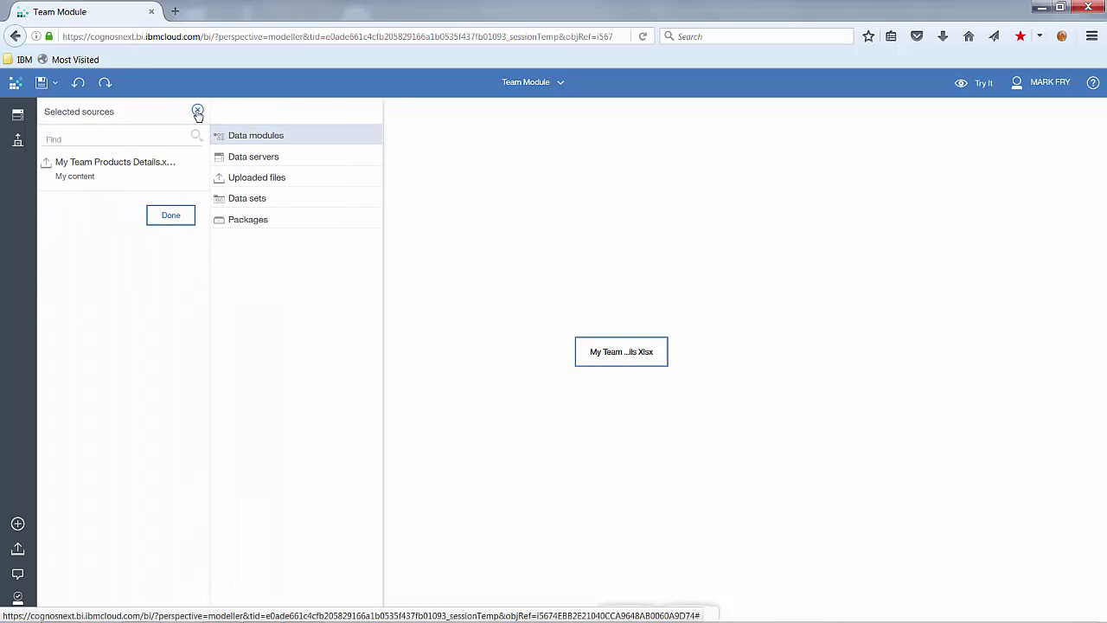
{"action": "left_click", "coordinate": [273, 163]}
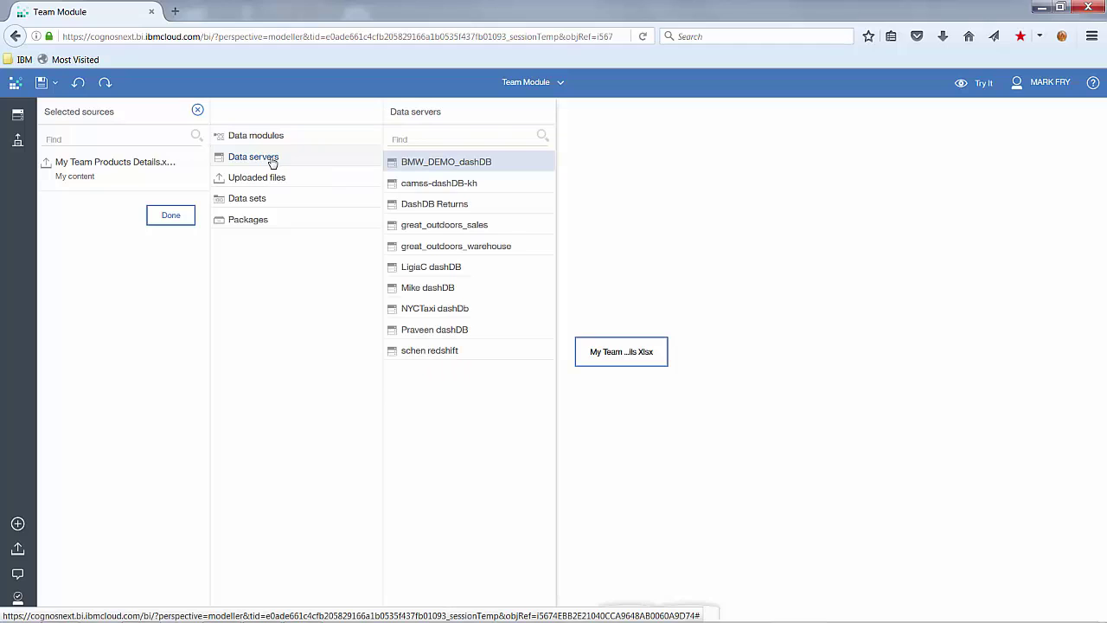
{"action": "left_click", "coordinate": [446, 208]}
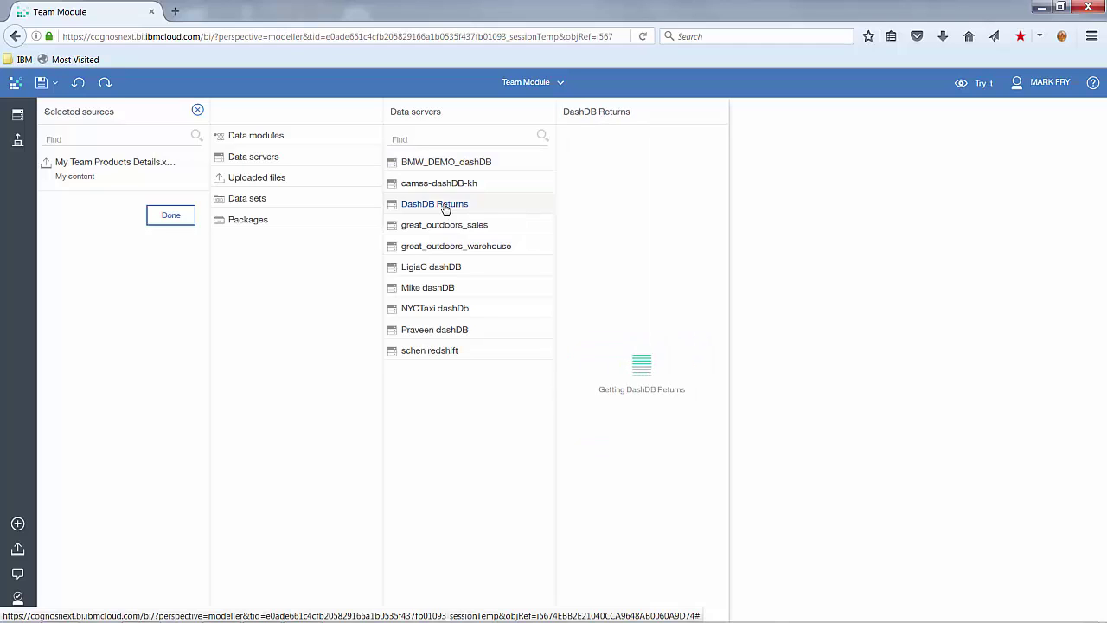
{"action": "left_click", "coordinate": [717, 163]}
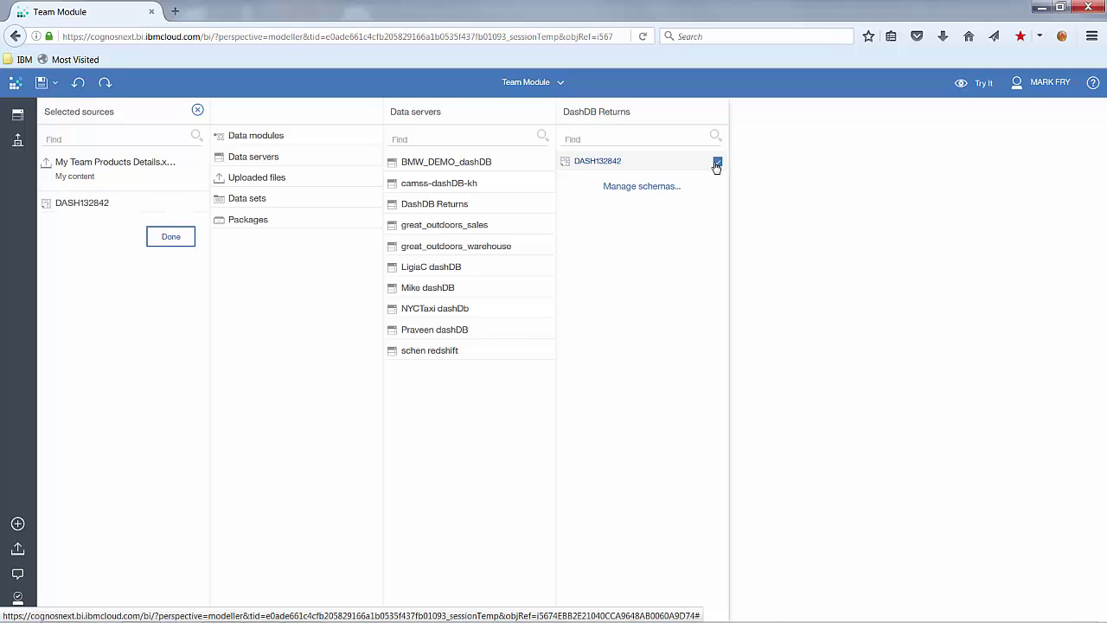
{"action": "left_click", "coordinate": [175, 241]}
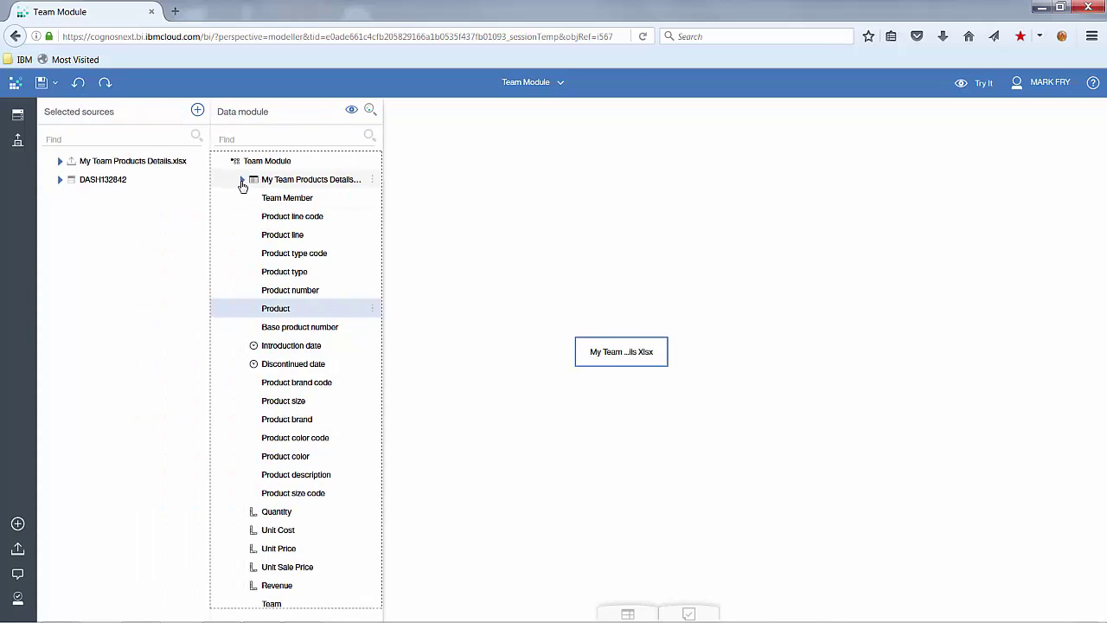
Add the Uk Product Returns table from the DASH132842 source to the data module and collapse the My Team Products Details columns
{"action": "left_click", "coordinate": [58, 180]}
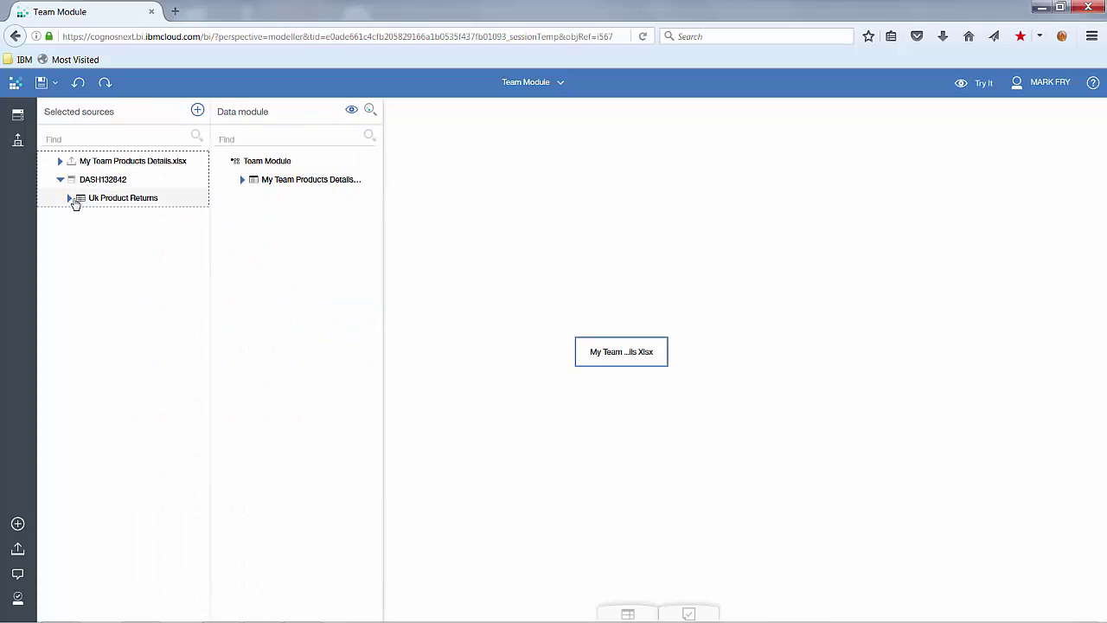
{"action": "left_click", "coordinate": [69, 199]}
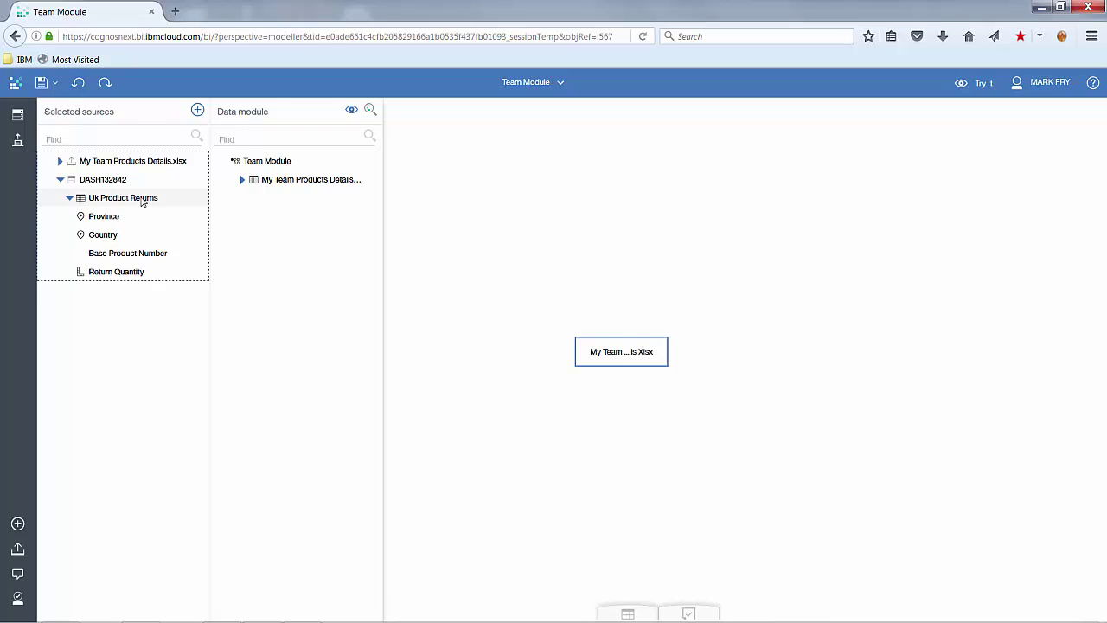
{"action": "left_click_drag", "start_coordinate": [143, 199], "coordinate": [264, 223]}
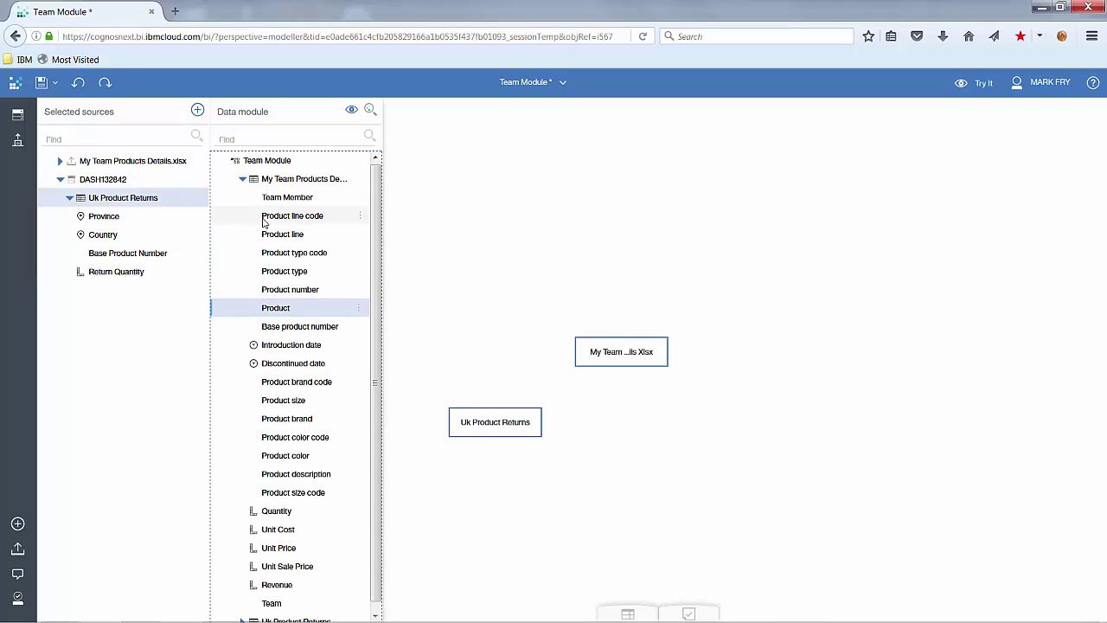
{"action": "left_click", "coordinate": [243, 179]}
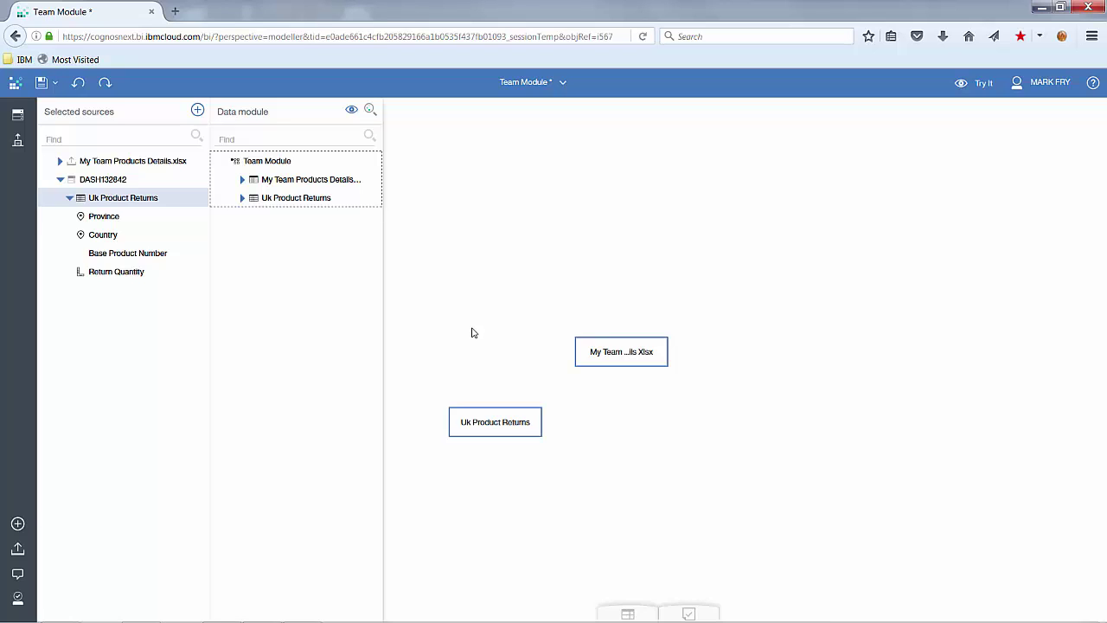
Start a join relationship between My Team Products Details and Uk Product Returns, matching Base product number with Base Product Number
{"action": "left_click", "coordinate": [640, 355]}
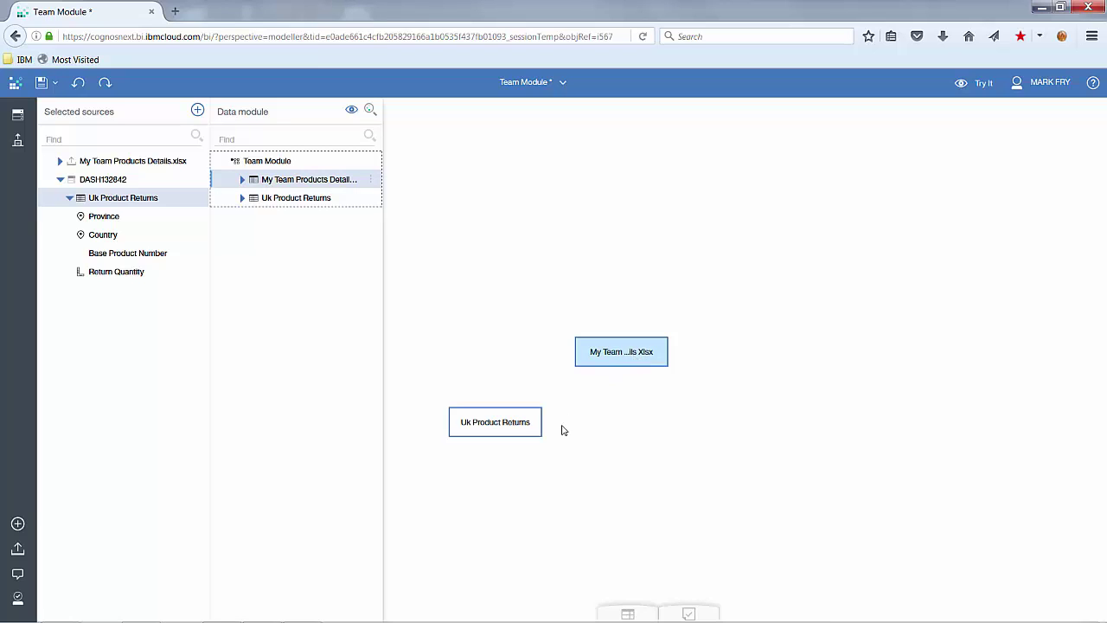
{"action": "left_click", "coordinate": [511, 430], "text": "ctrl"}
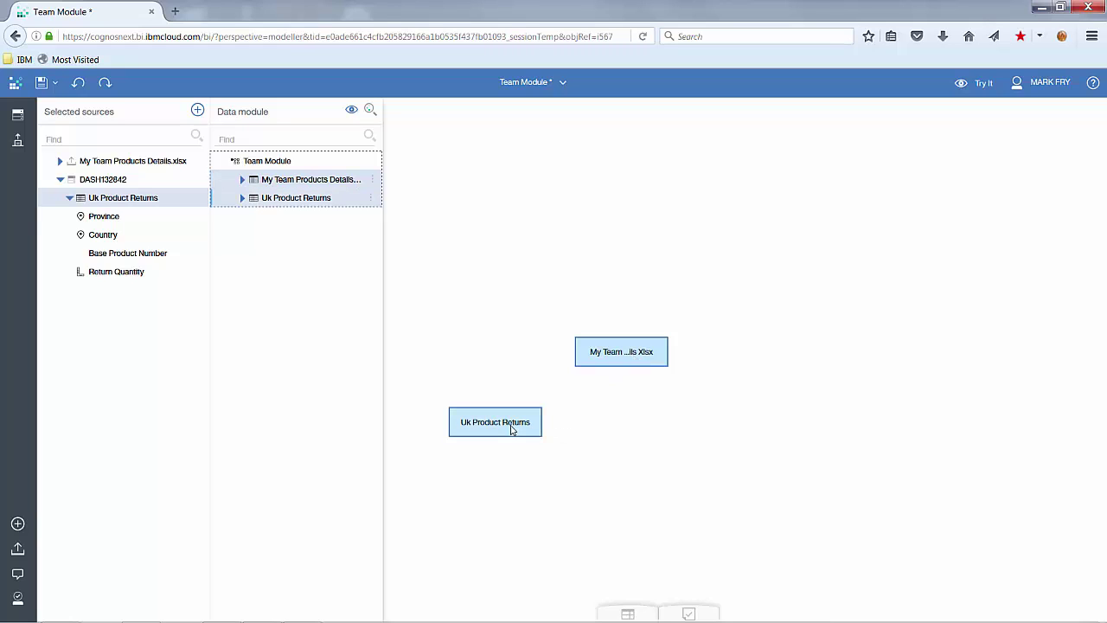
{"action": "right_click", "coordinate": [511, 430]}
{"action": "left_click", "coordinate": [545, 442]}
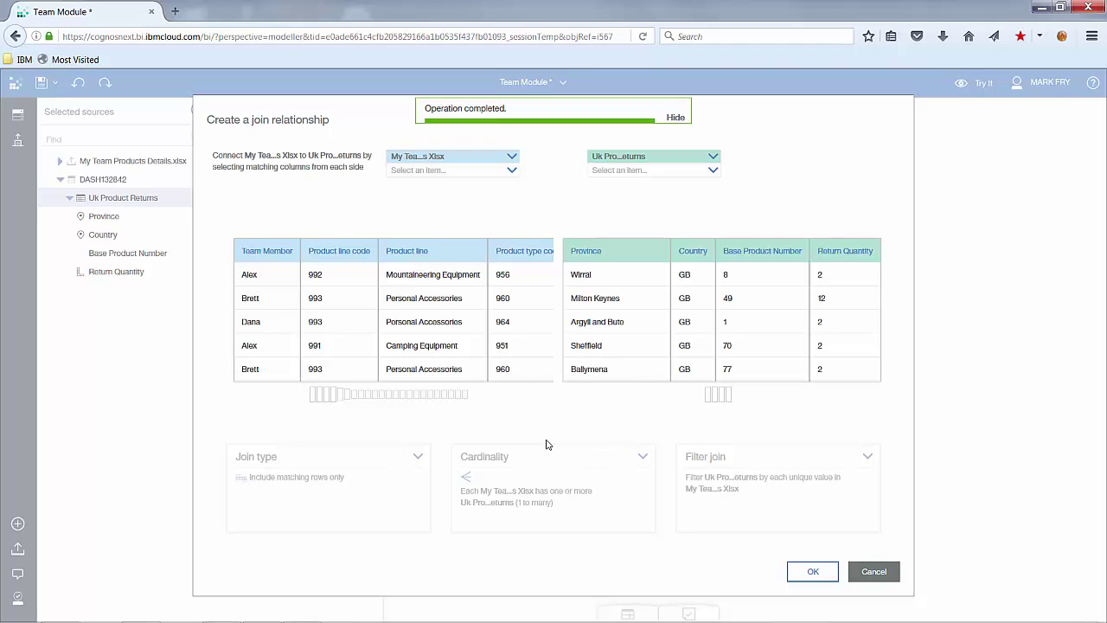
{"action": "left_click", "coordinate": [517, 173]}
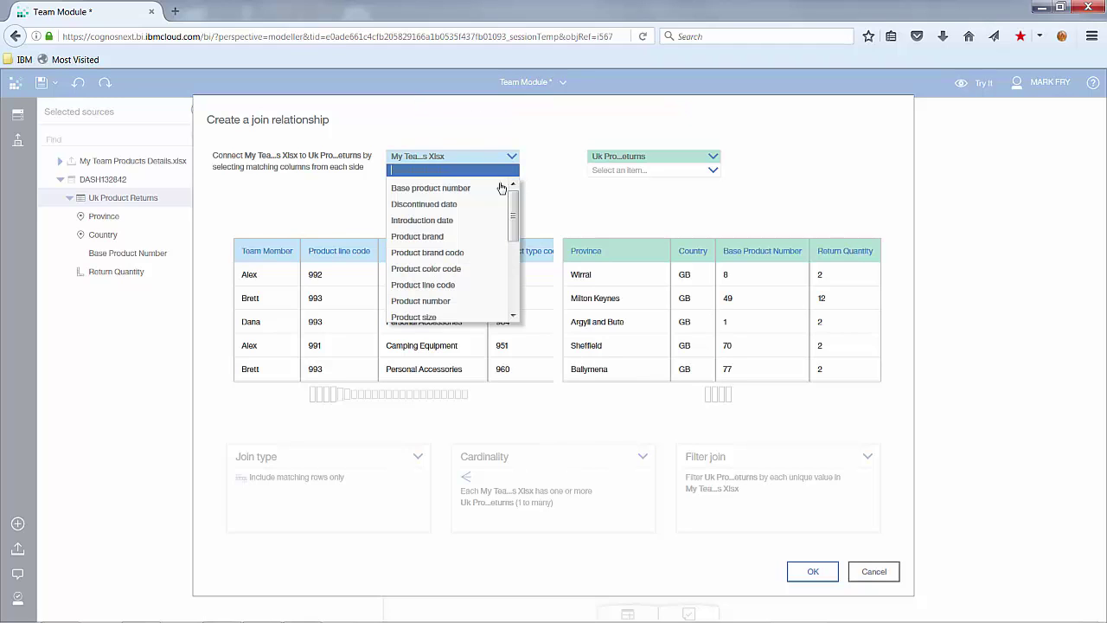
{"action": "left_click", "coordinate": [459, 190]}
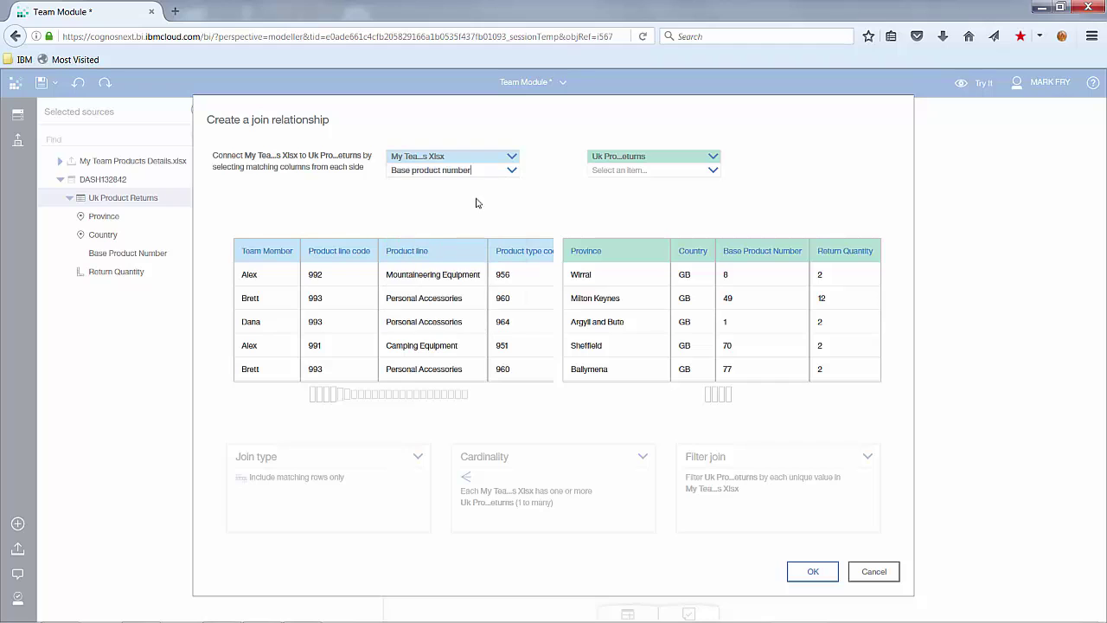
{"action": "left_click", "coordinate": [713, 173]}
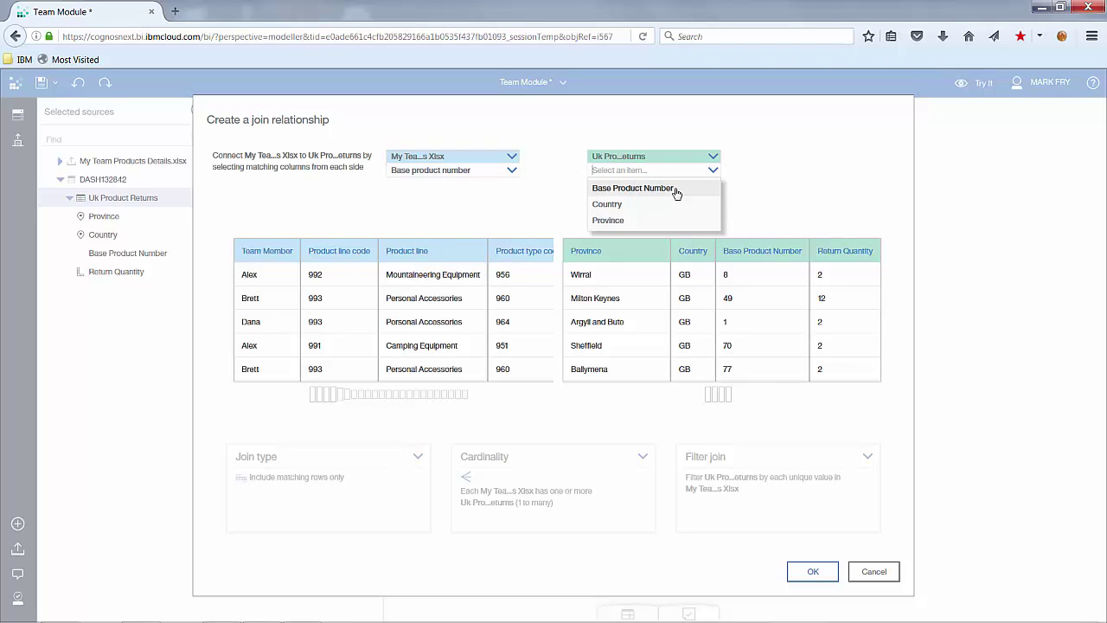
{"action": "left_click", "coordinate": [677, 190]}
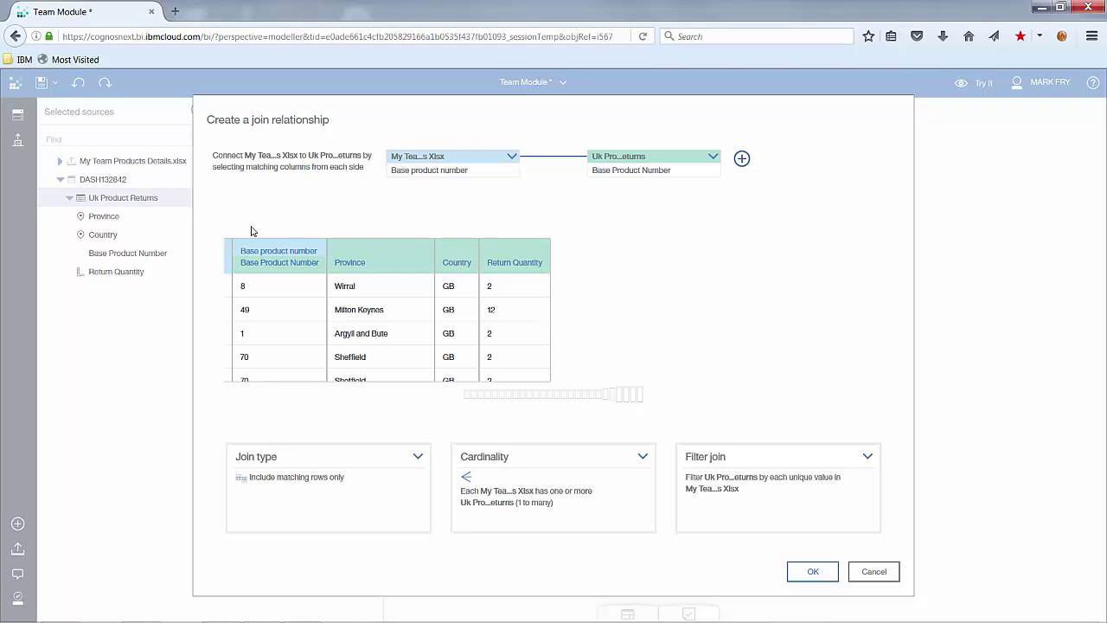
Set the join type to all My Team Products Details rows plus matching Uk Product Returns rows, create the join and save the module
{"action": "left_click", "coordinate": [418, 458]}
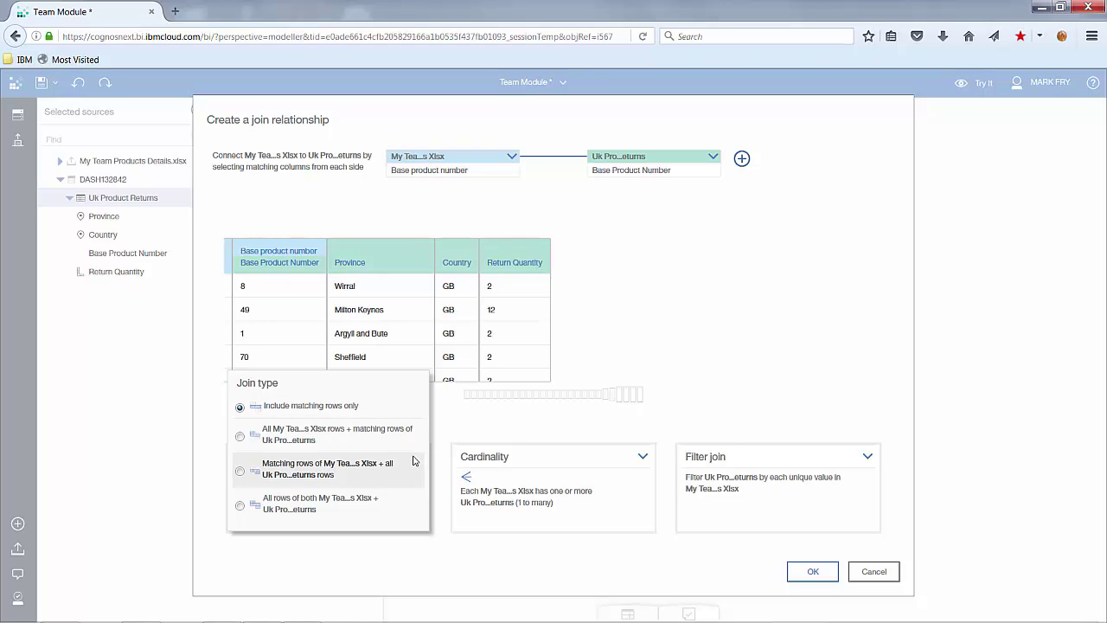
{"action": "left_click", "coordinate": [240, 437]}
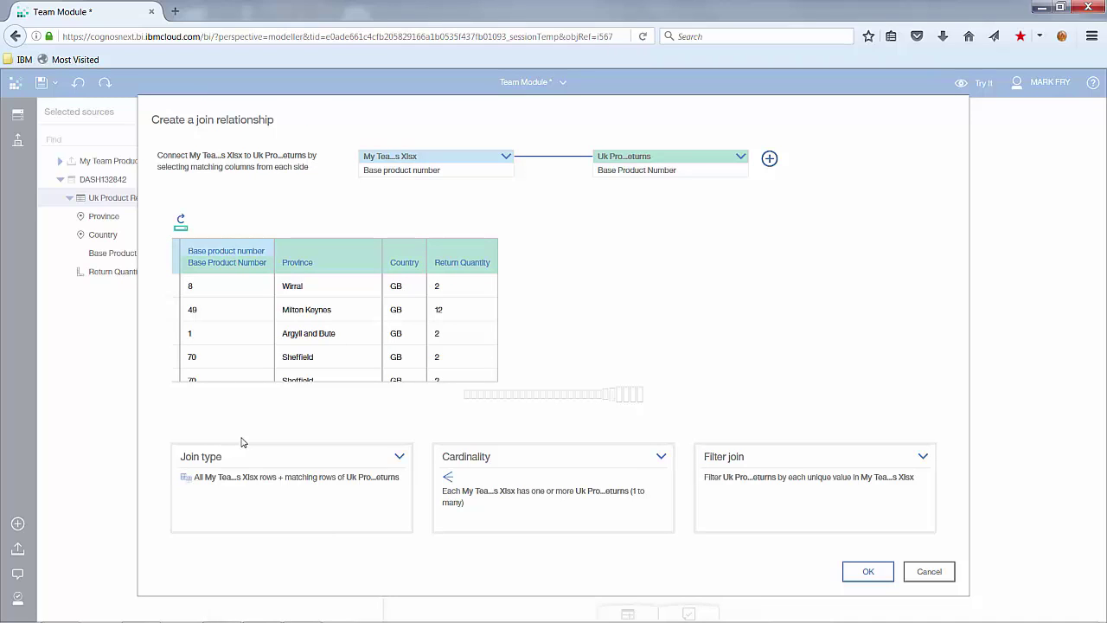
{"action": "left_click", "coordinate": [867, 573]}
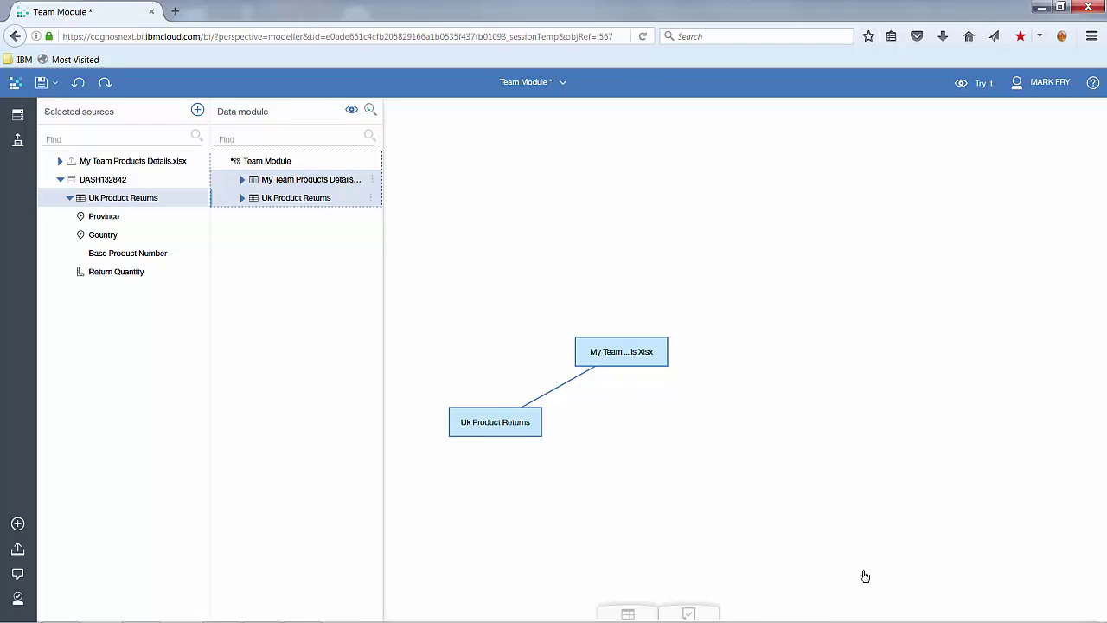
{"action": "left_click", "coordinate": [40, 86]}
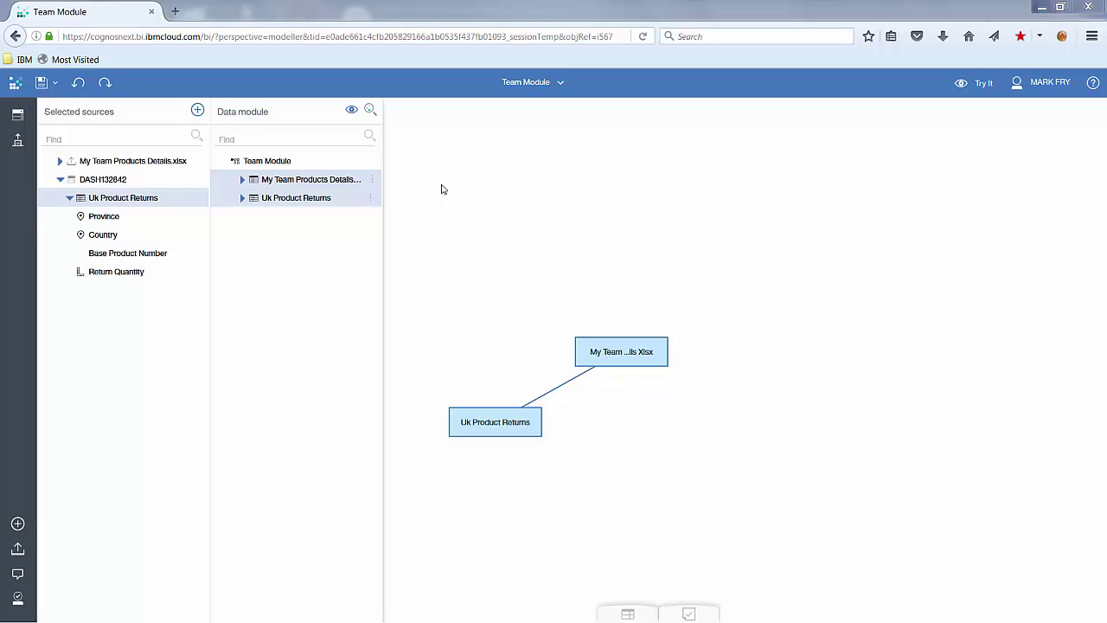
Add the GO sales (query) package to the selected sources and include it in the data module
{"action": "left_click", "coordinate": [198, 113]}
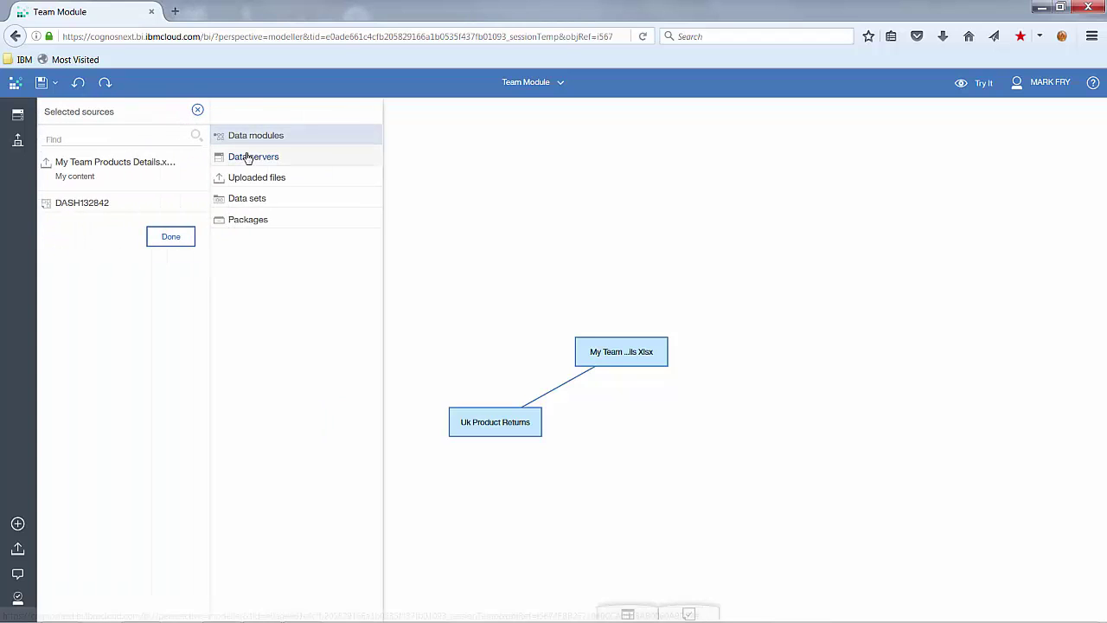
{"action": "left_click", "coordinate": [259, 223]}
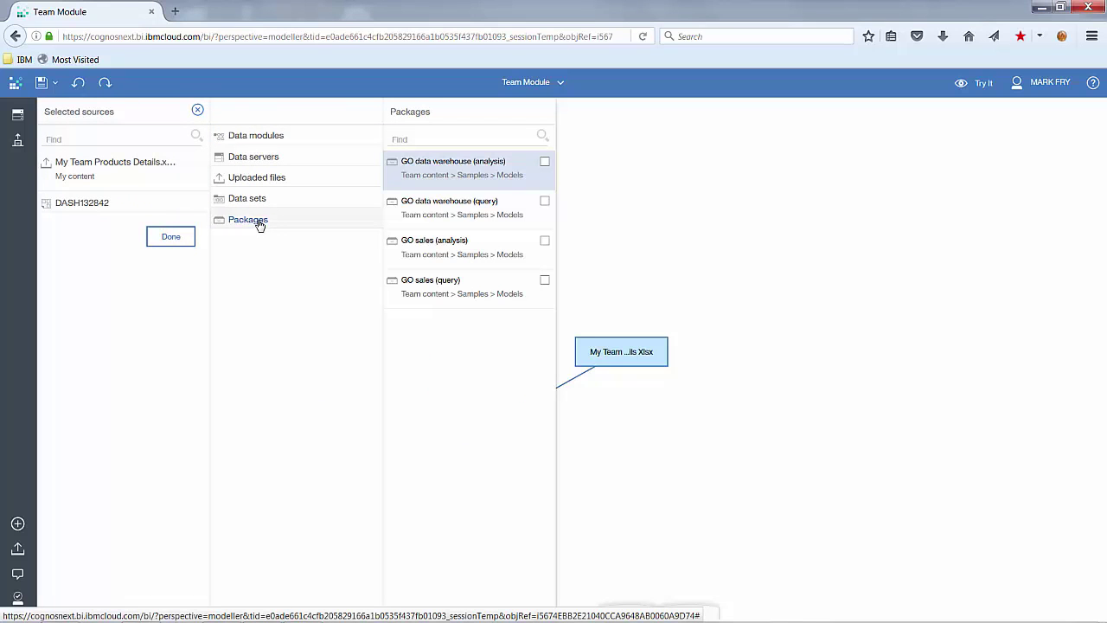
{"action": "left_click", "coordinate": [544, 281]}
{"action": "left_click", "coordinate": [171, 277]}
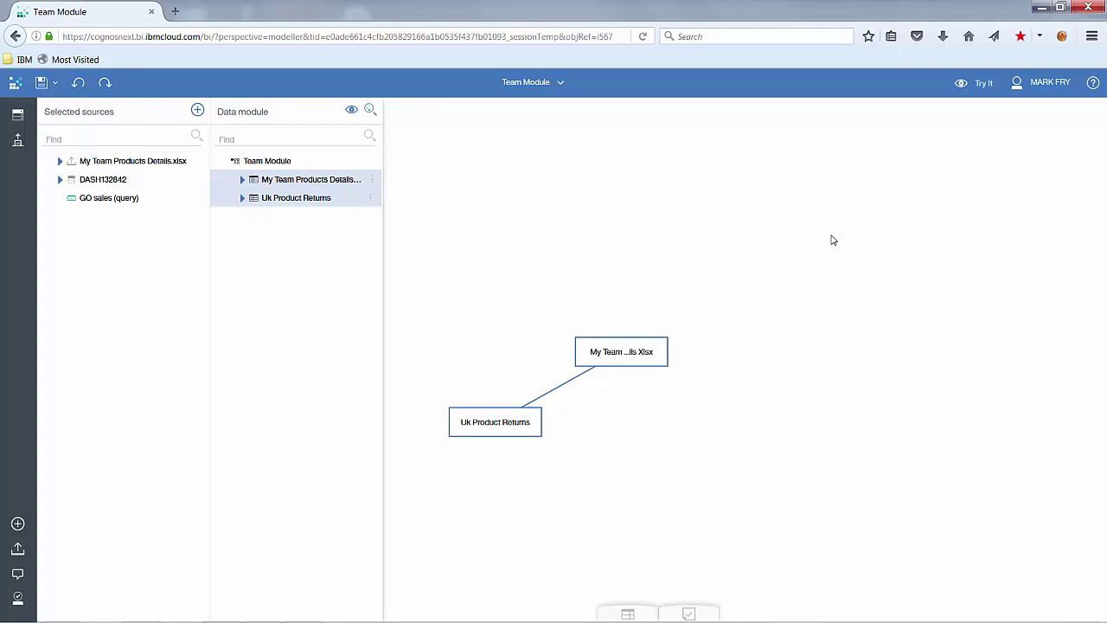
{"action": "left_click", "coordinate": [86, 200]}
{"action": "left_click_drag", "start_coordinate": [86, 201], "coordinate": [266, 245]}
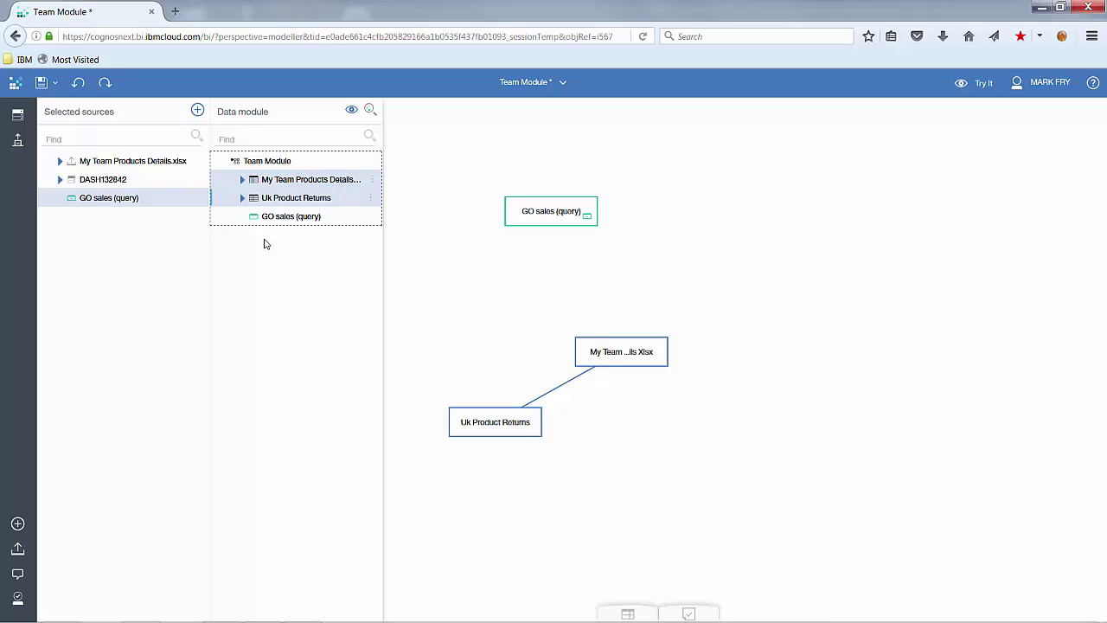
Start a join relationship between GO sales (query) and My Team Products Details, using the Products table under Sales (query)
{"action": "left_click", "coordinate": [536, 215]}
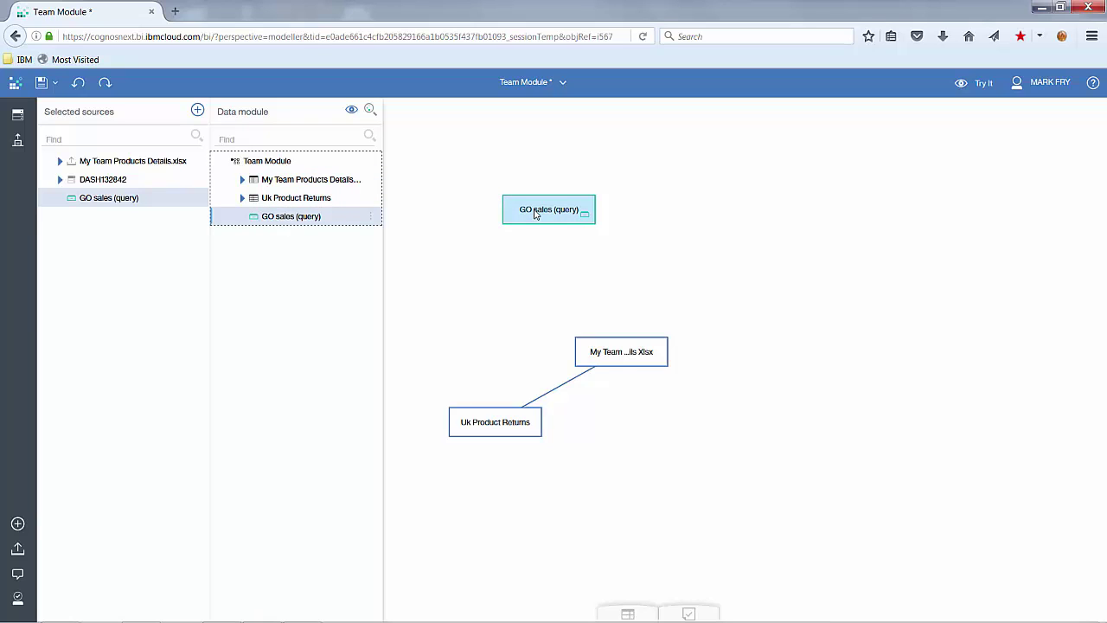
{"action": "left_click", "coordinate": [625, 353], "text": "ctrl"}
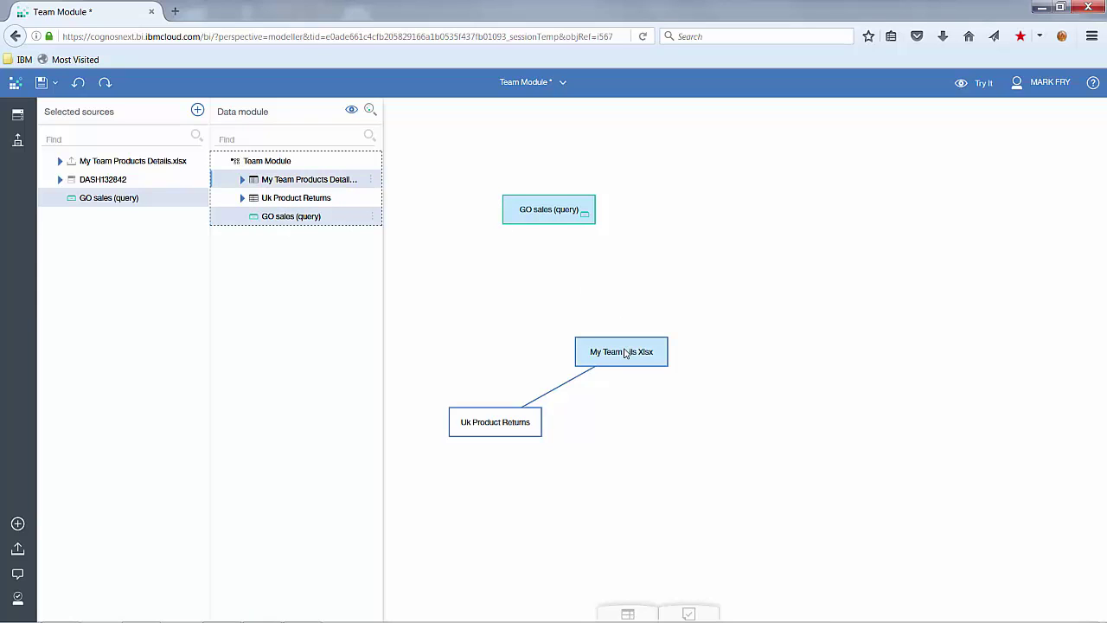
{"action": "right_click", "coordinate": [625, 353]}
{"action": "left_click", "coordinate": [648, 365]}
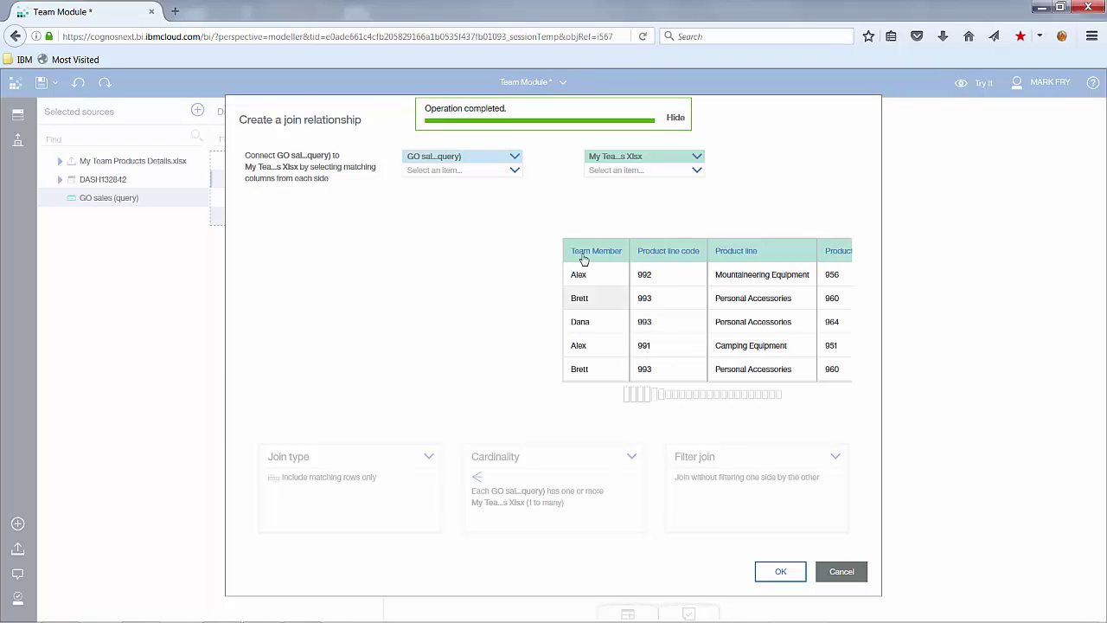
{"action": "left_click", "coordinate": [517, 159]}
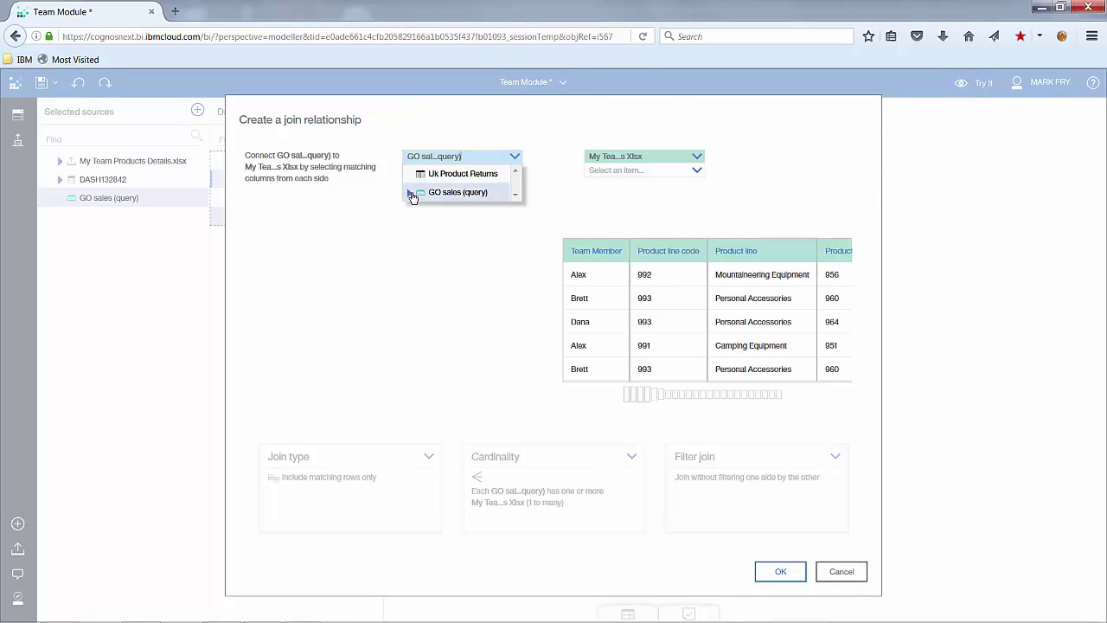
{"action": "left_click", "coordinate": [409, 193]}
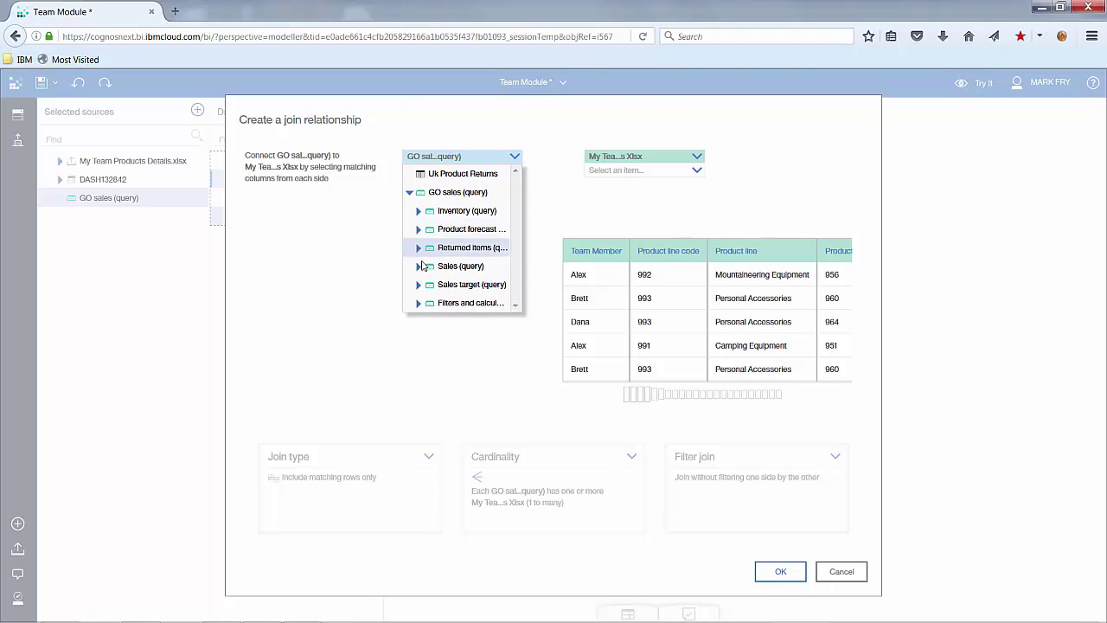
{"action": "left_click", "coordinate": [418, 268]}
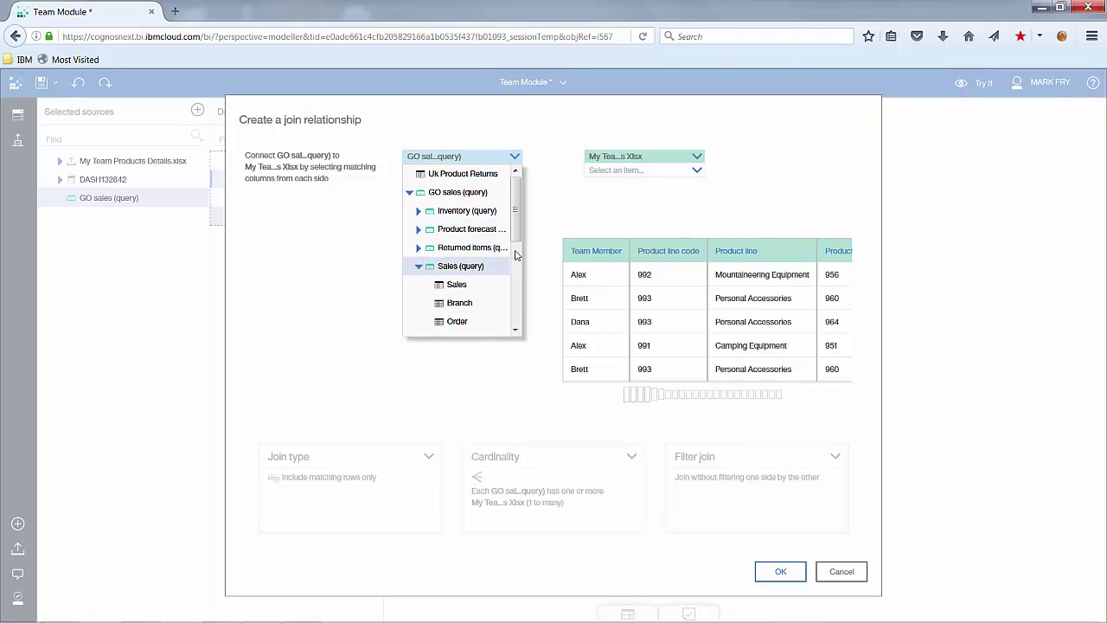
{"action": "scroll", "coordinate": [514, 251], "scroll_direction": "down", "scroll_amount": 1}
{"action": "scroll", "coordinate": [514, 251], "scroll_direction": "down", "scroll_amount": 1}
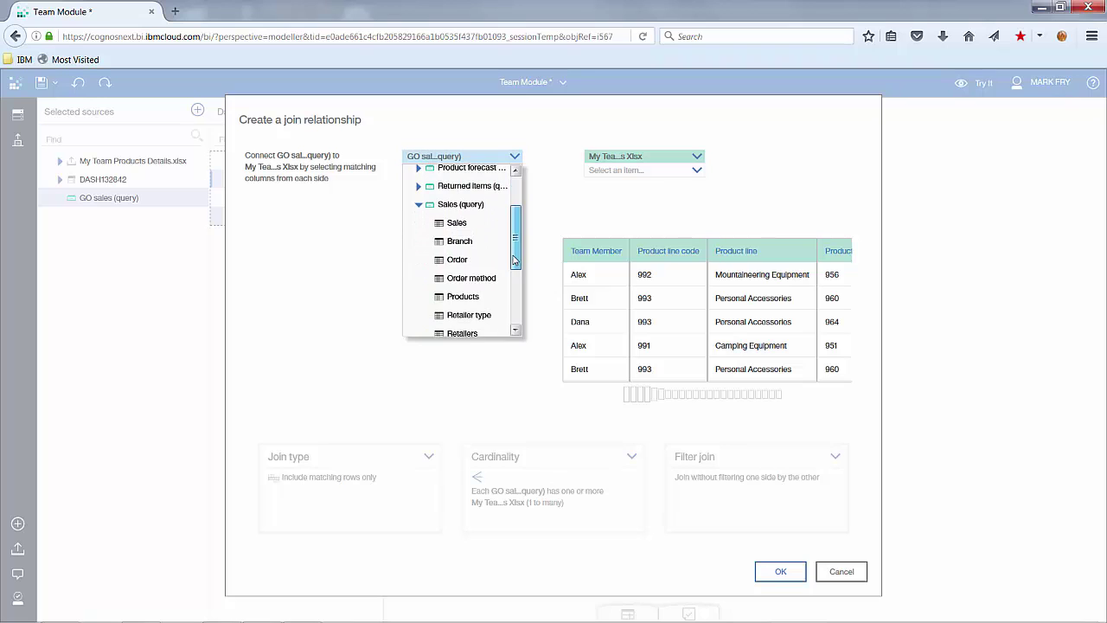
{"action": "left_click", "coordinate": [467, 299]}
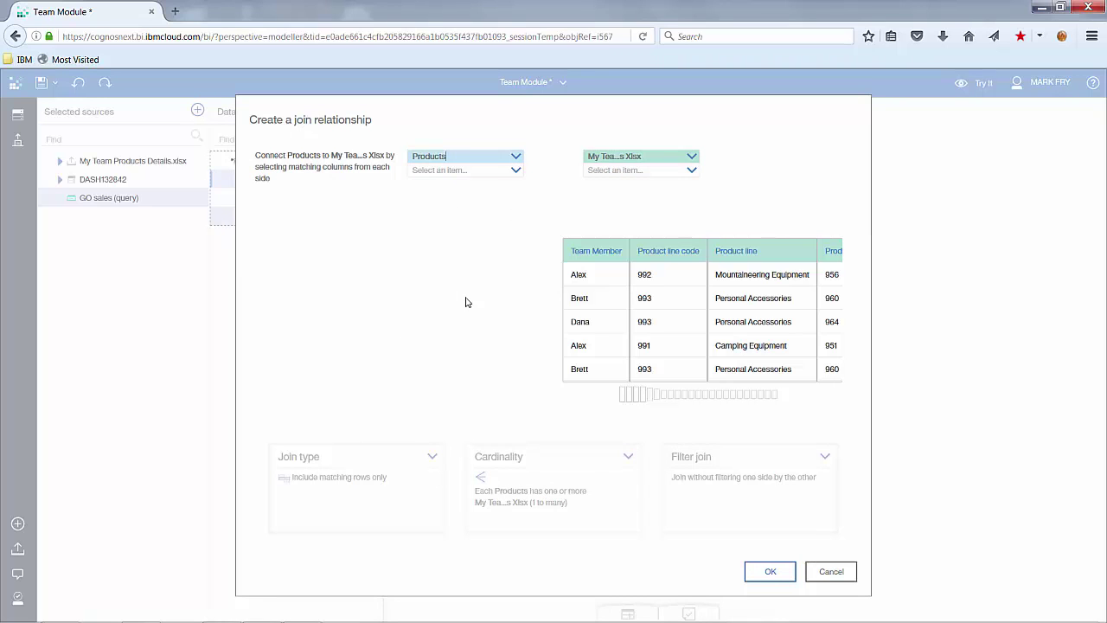
Match Product number in Products with Product number in My Team Products Details and refresh the join preview
{"action": "left_click", "coordinate": [517, 171]}
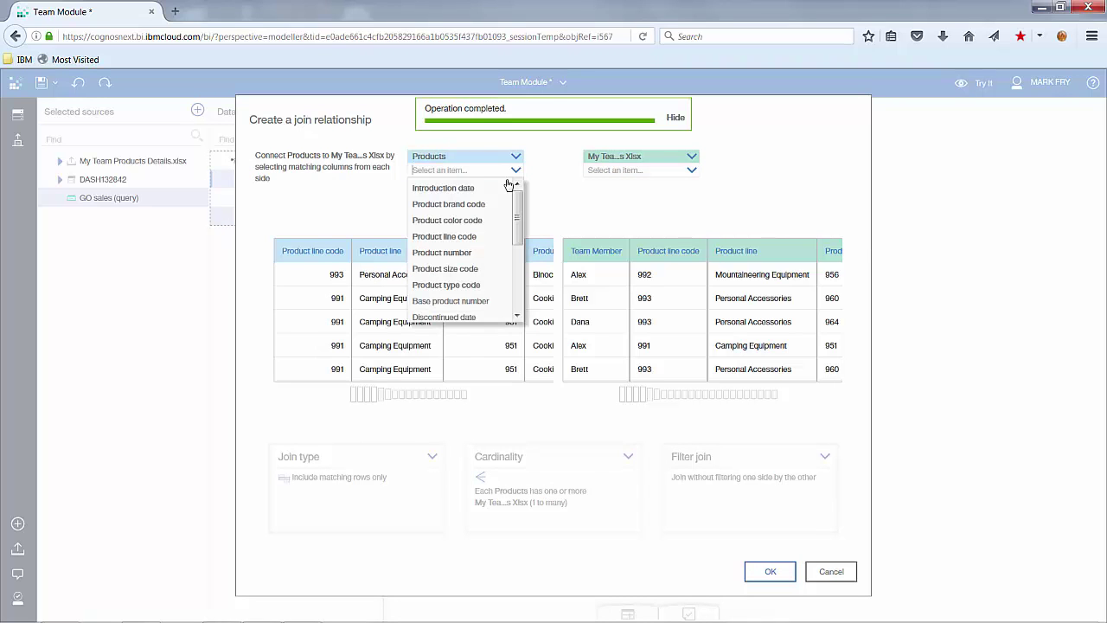
{"action": "left_click", "coordinate": [471, 253]}
{"action": "left_click", "coordinate": [691, 171]}
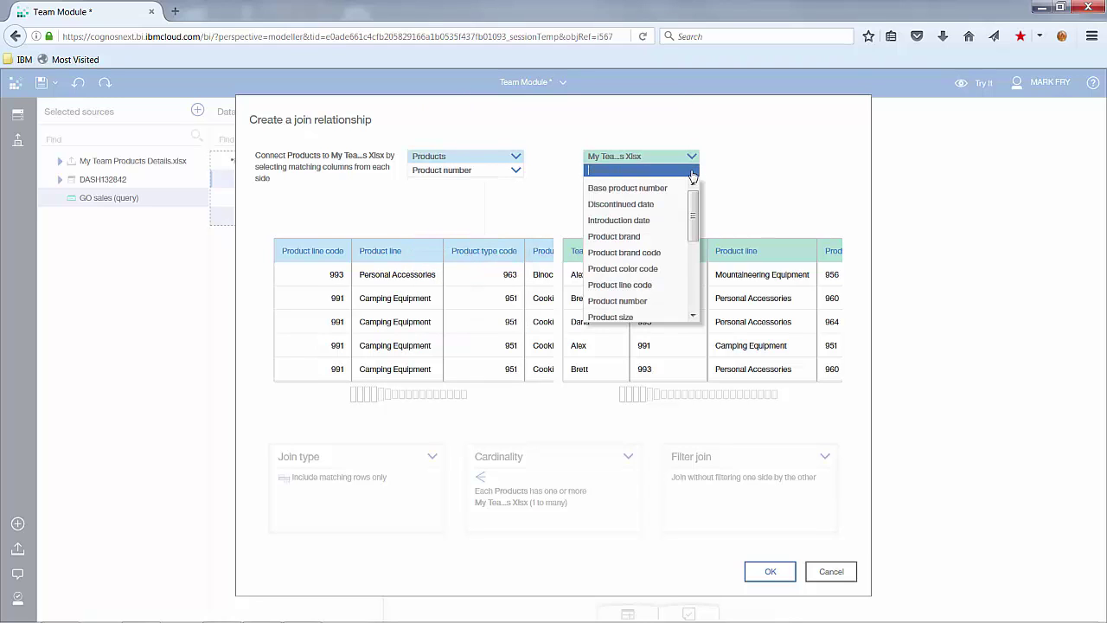
{"action": "left_click", "coordinate": [630, 302]}
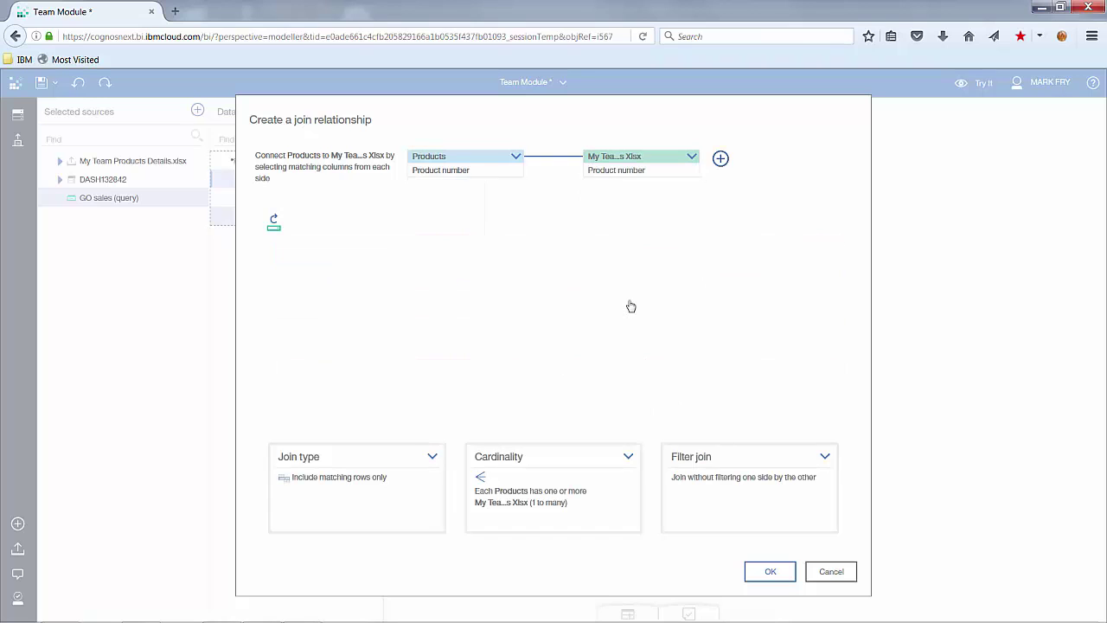
{"action": "left_click", "coordinate": [273, 222]}
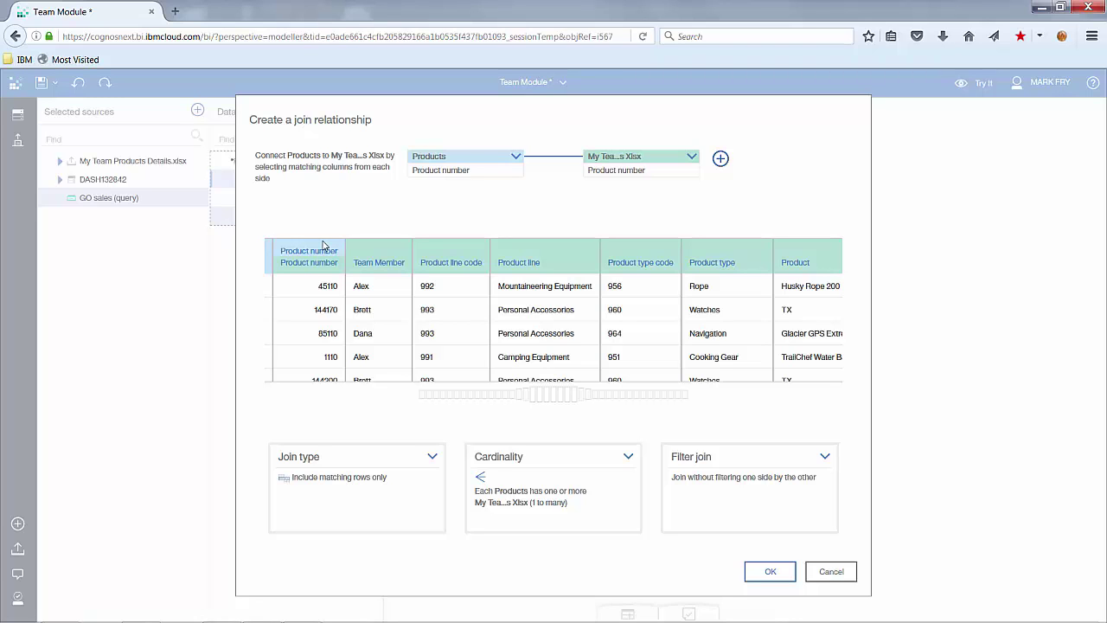
Set the cardinality so each Products row has one My Team Products Details row (1 to 1) and create the join
{"action": "left_click", "coordinate": [629, 459]}
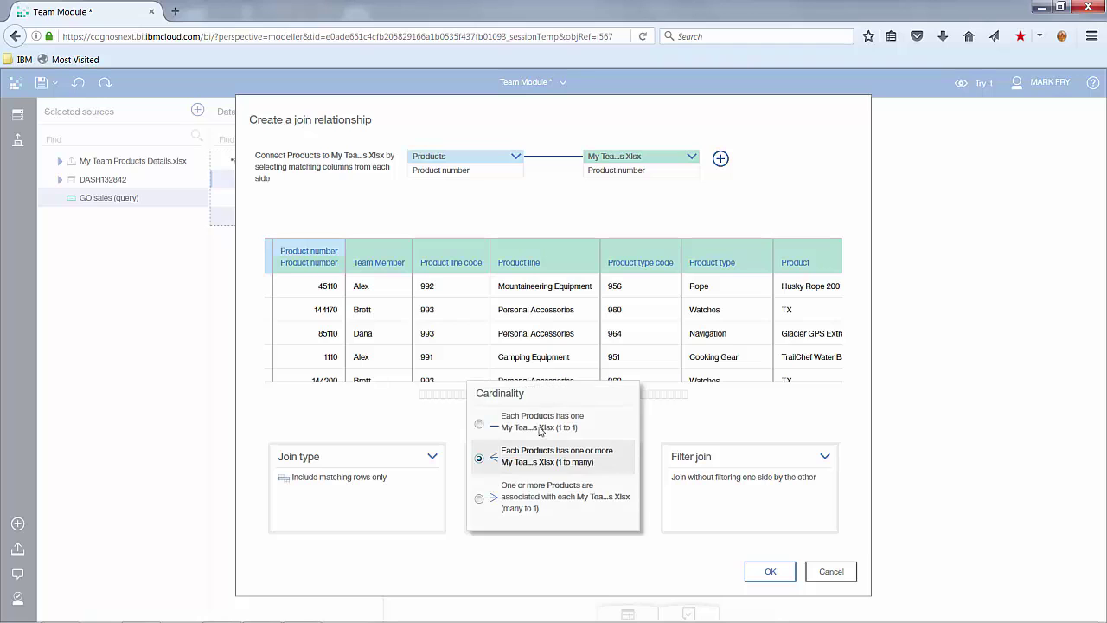
{"action": "left_click", "coordinate": [480, 427]}
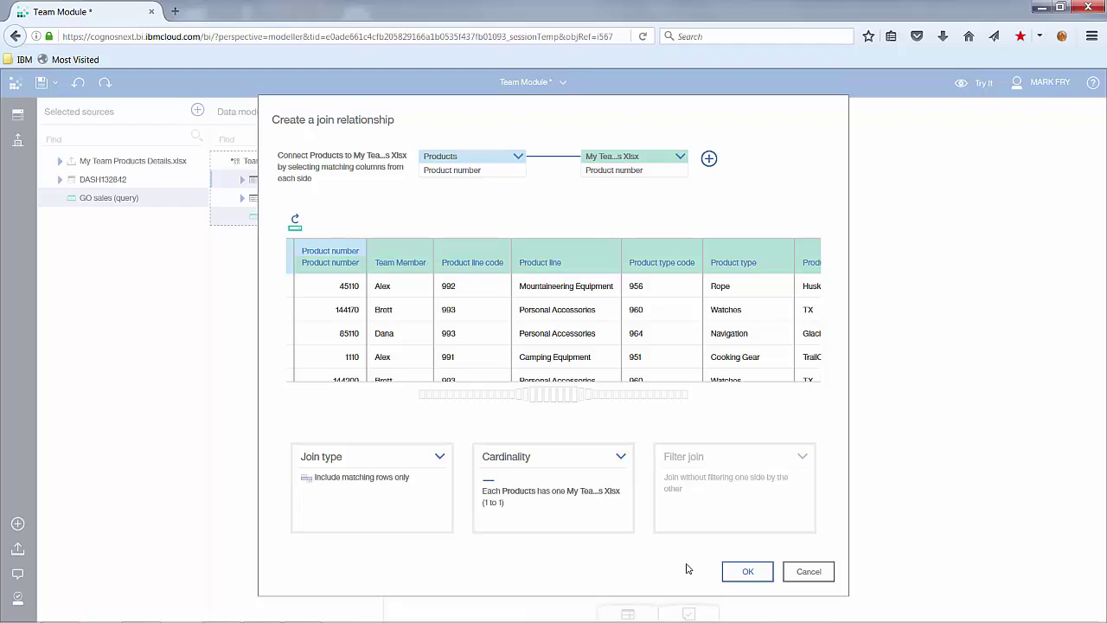
{"action": "left_click", "coordinate": [747, 570]}
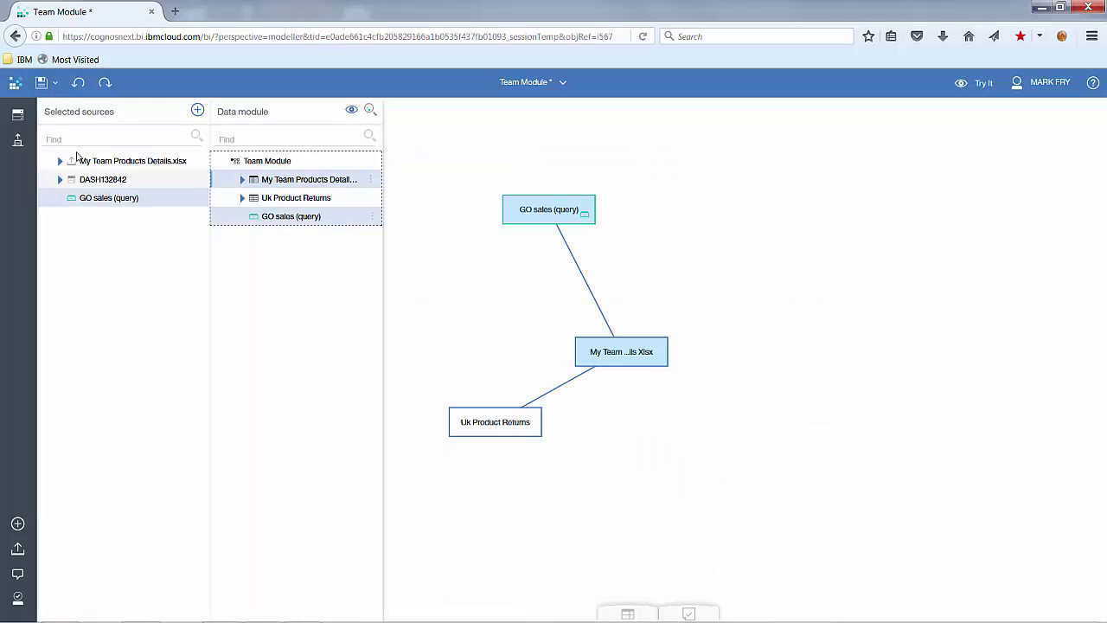
Save the data module and show cardinality on the relationships in the diagram
{"action": "left_click", "coordinate": [40, 83]}
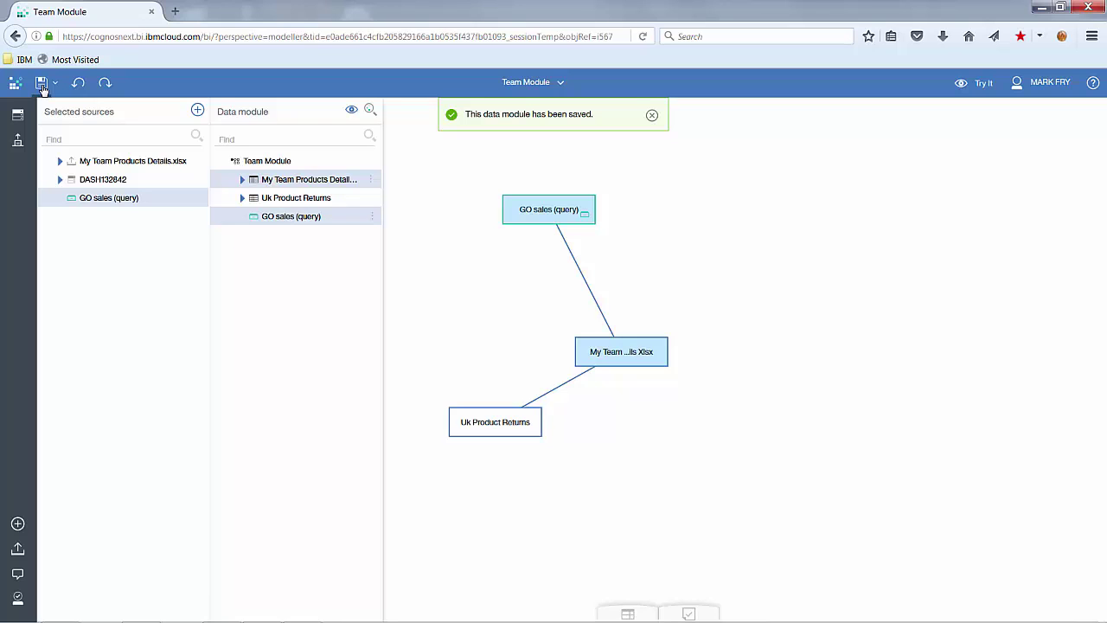
{"action": "left_click", "coordinate": [962, 83]}
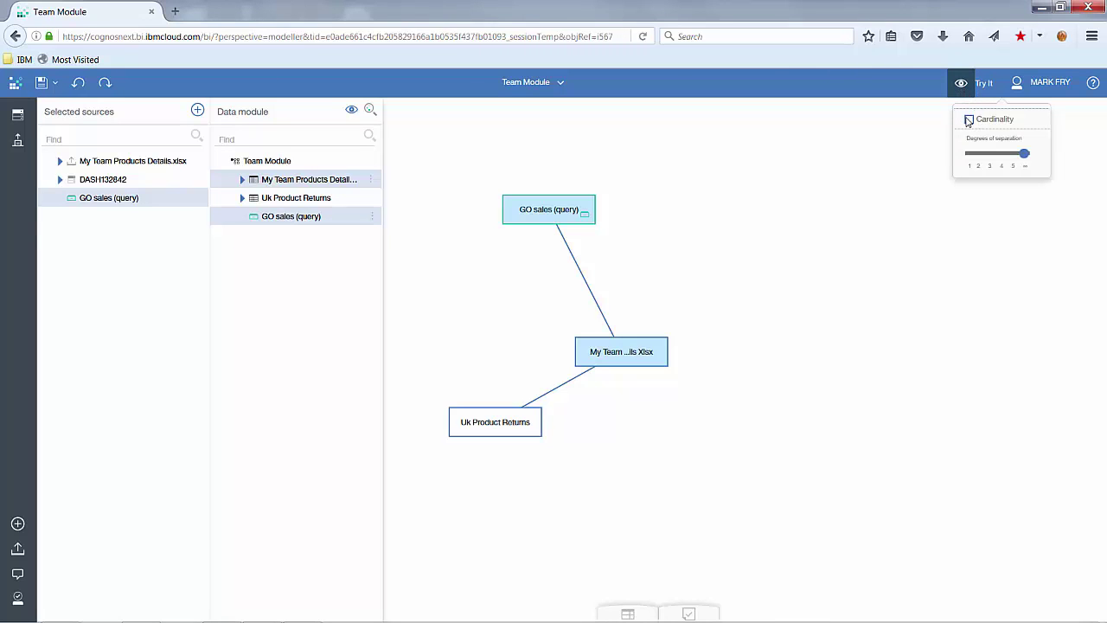
{"action": "left_click", "coordinate": [968, 121]}
Try the module in a test report with a list of Team and Revenue from My Team Products Details Xlsx
{"action": "left_click", "coordinate": [985, 87]}
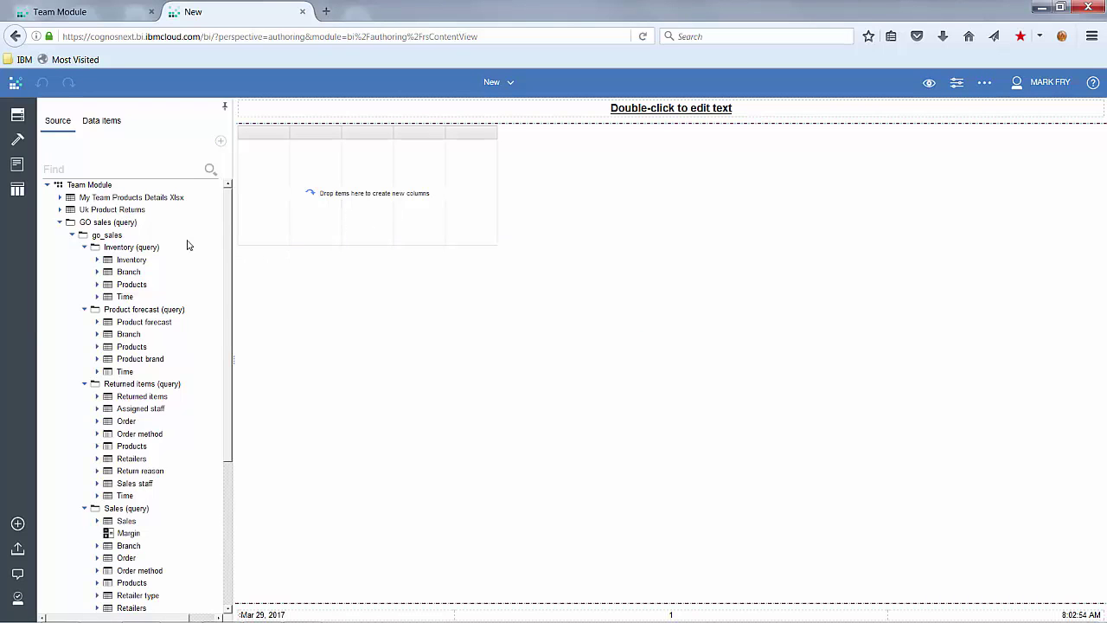
{"action": "left_click", "coordinate": [60, 197]}
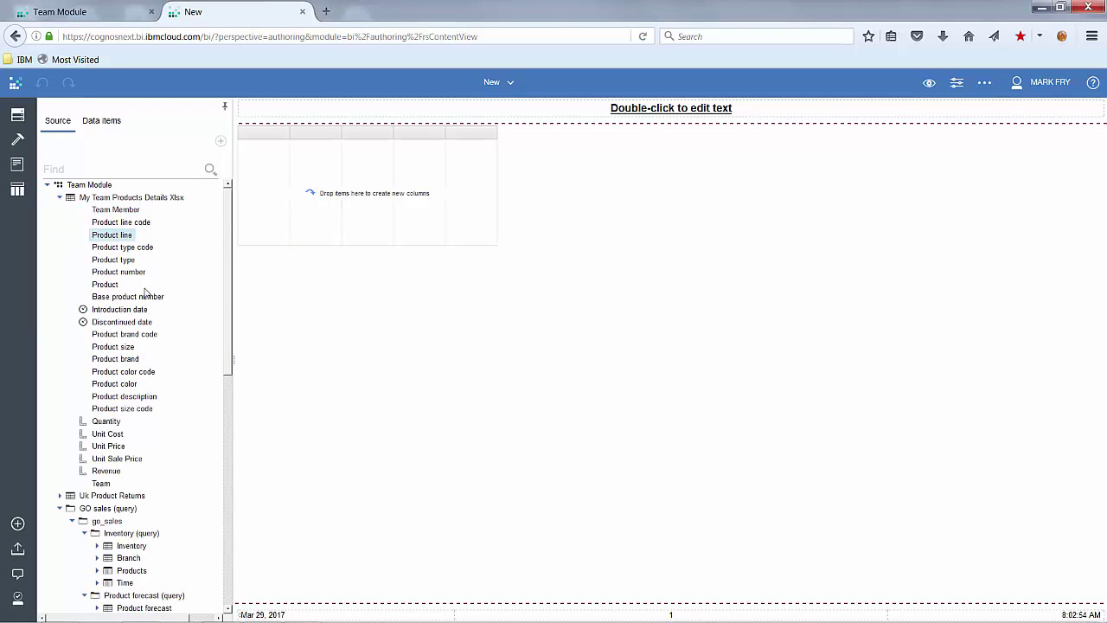
{"action": "left_click_drag", "start_coordinate": [100, 486], "coordinate": [270, 211]}
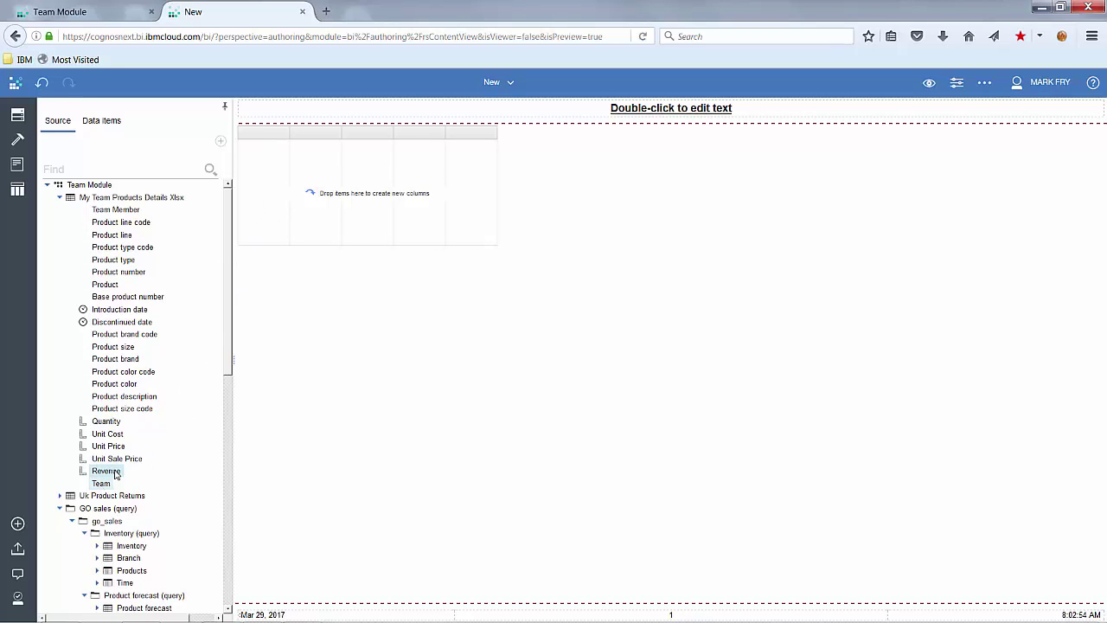
{"action": "left_click_drag", "start_coordinate": [135, 470], "coordinate": [286, 160]}
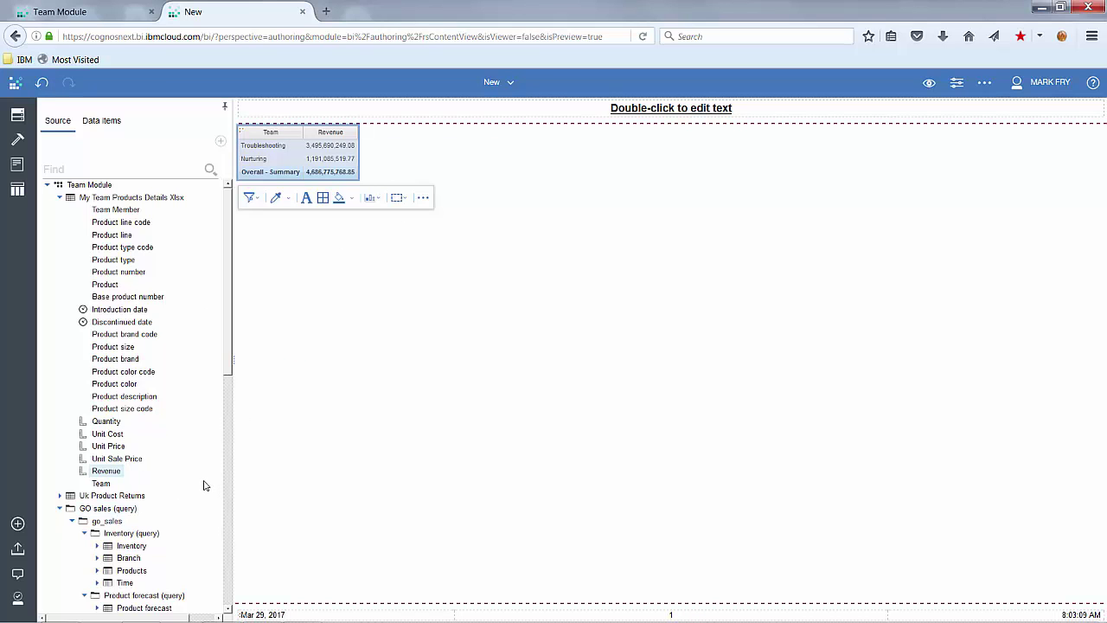
Add Planned revenue from the Sales table under GO sales' Sales (query) to the test list, and close the test report
{"action": "scroll", "coordinate": [203, 485], "scroll_direction": "down", "scroll_amount": 5}
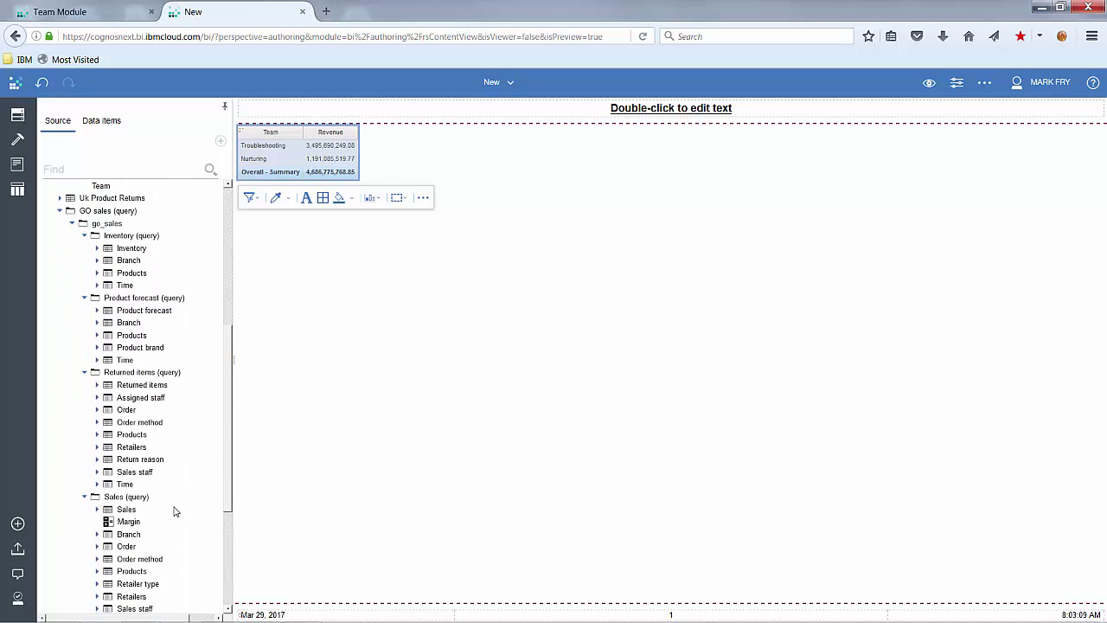
{"action": "left_click", "coordinate": [97, 495]}
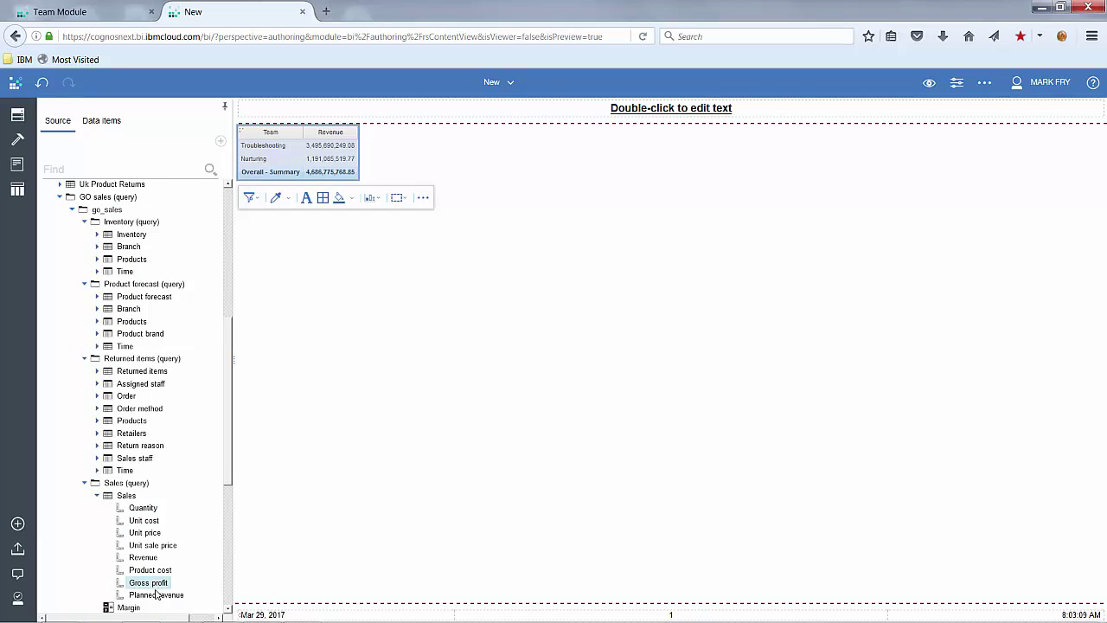
{"action": "left_click_drag", "start_coordinate": [155, 594], "coordinate": [351, 172]}
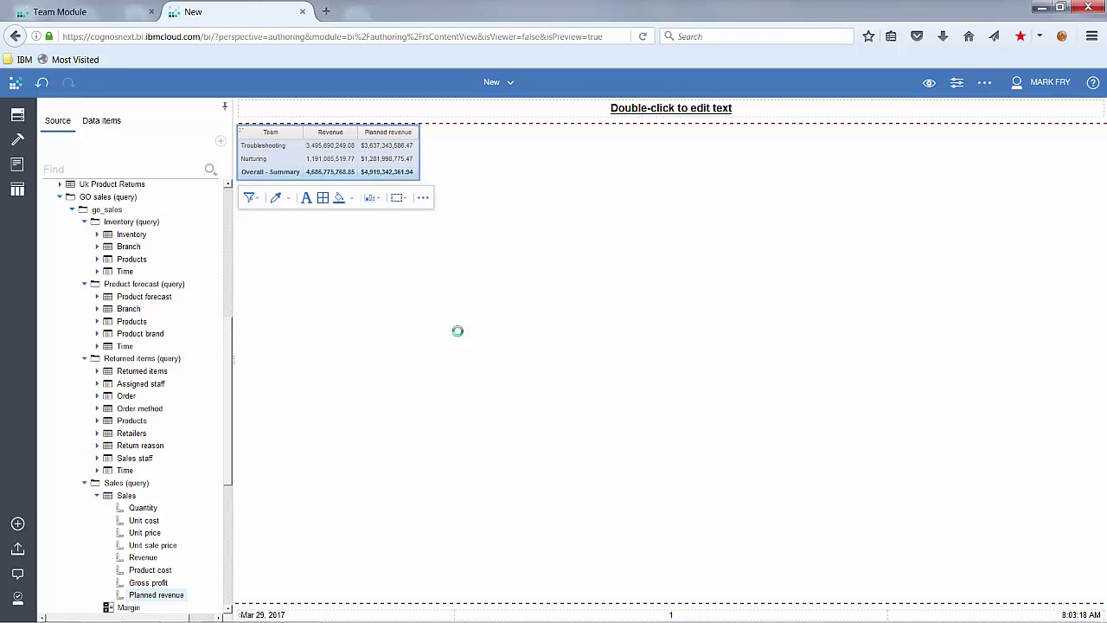
{"action": "left_click", "coordinate": [303, 13]}
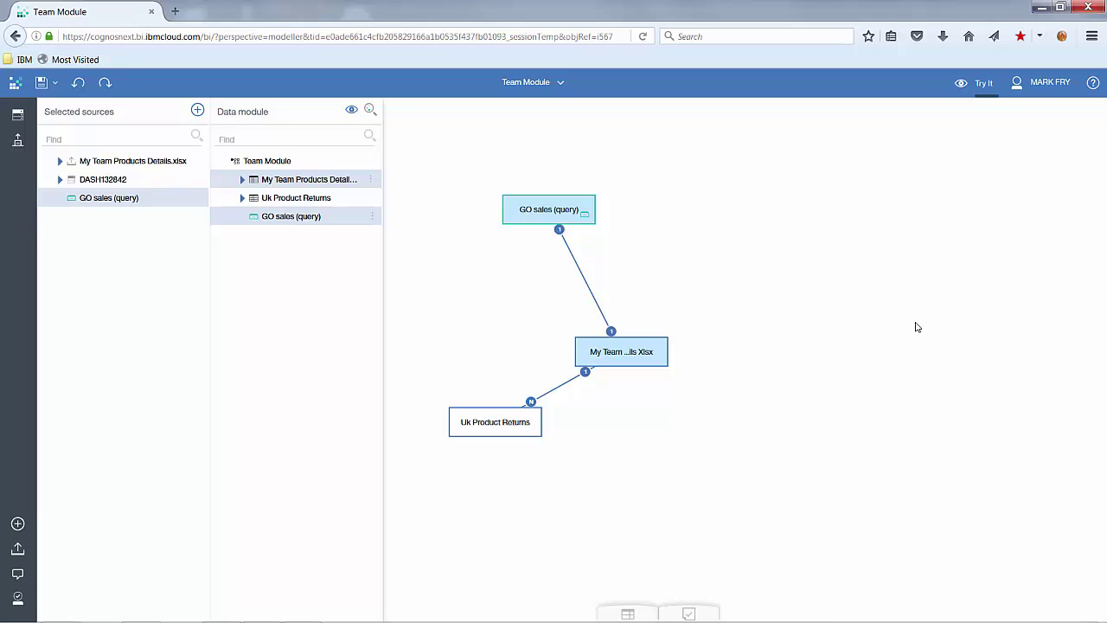
Close the Team Module and create a tabbed dashboard from the template with four equal areas in a two-by-two grid
{"action": "left_click", "coordinate": [562, 89]}
{"action": "left_click", "coordinate": [579, 144]}
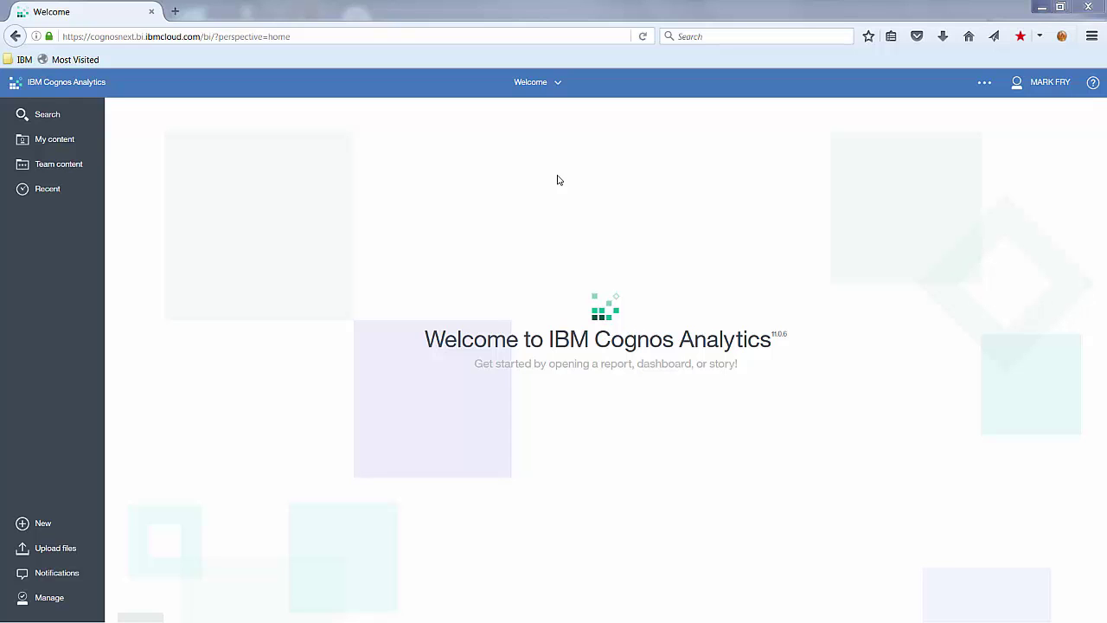
{"action": "left_click", "coordinate": [102, 520]}
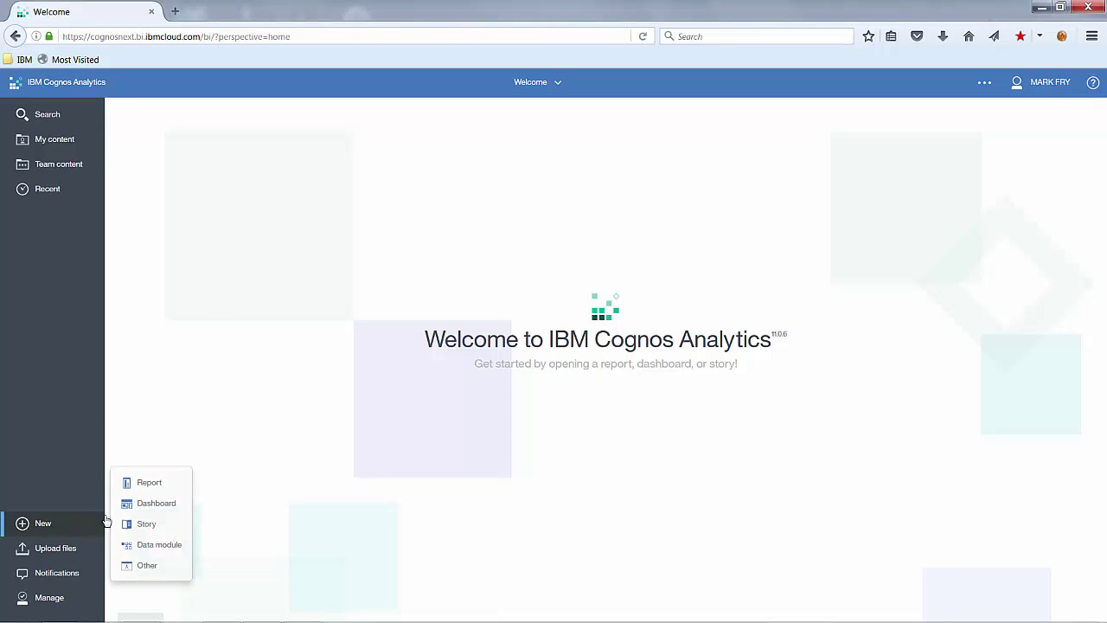
{"action": "left_click", "coordinate": [149, 502]}
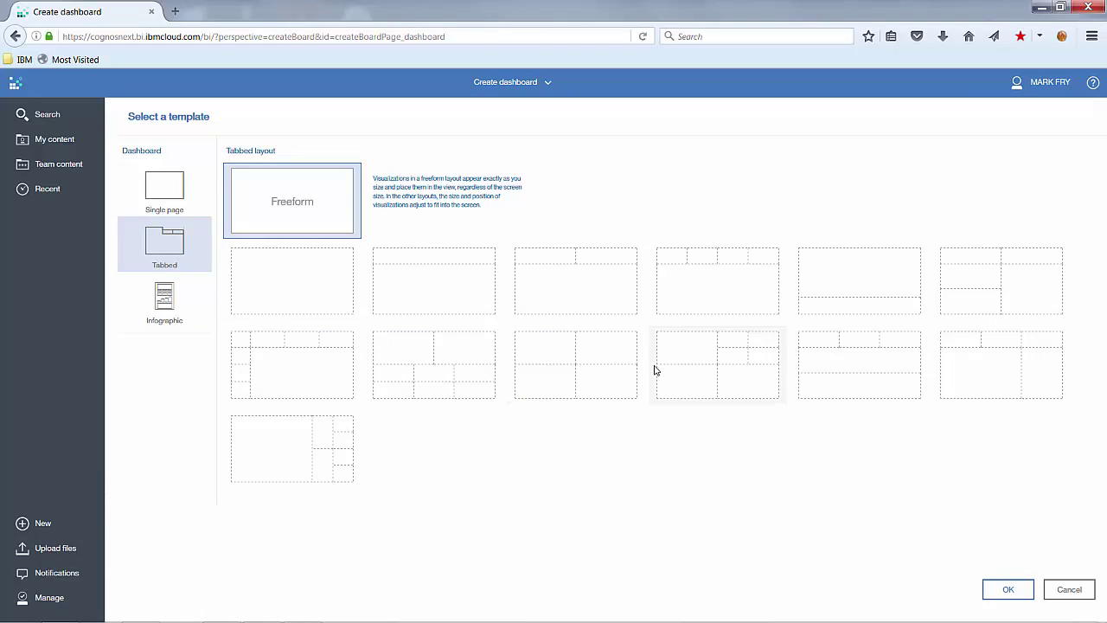
{"action": "left_click", "coordinate": [616, 363]}
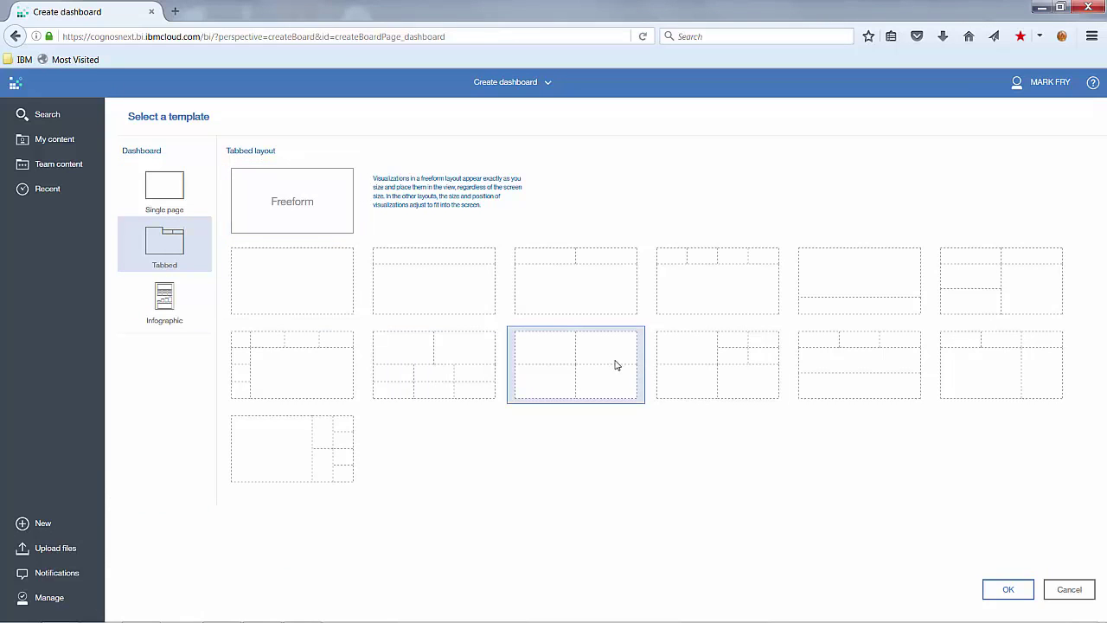
{"action": "left_click", "coordinate": [1010, 590]}
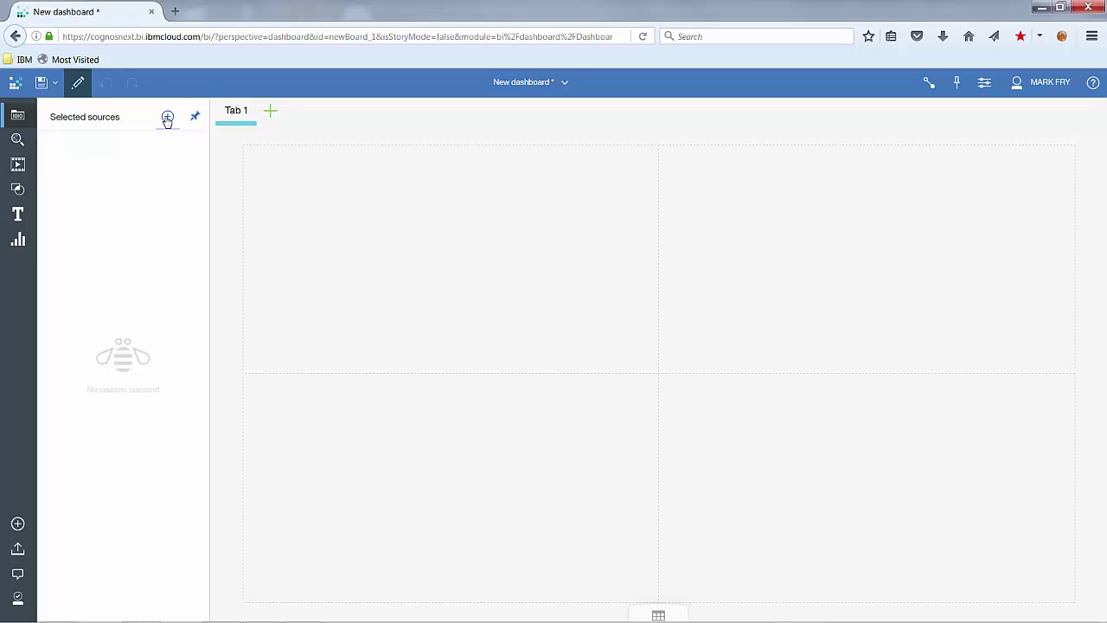
Add Team Module from My content as the dashboard's source and expand My Team Products Details Xlsx to reach the Team column
{"action": "left_click", "coordinate": [167, 119]}
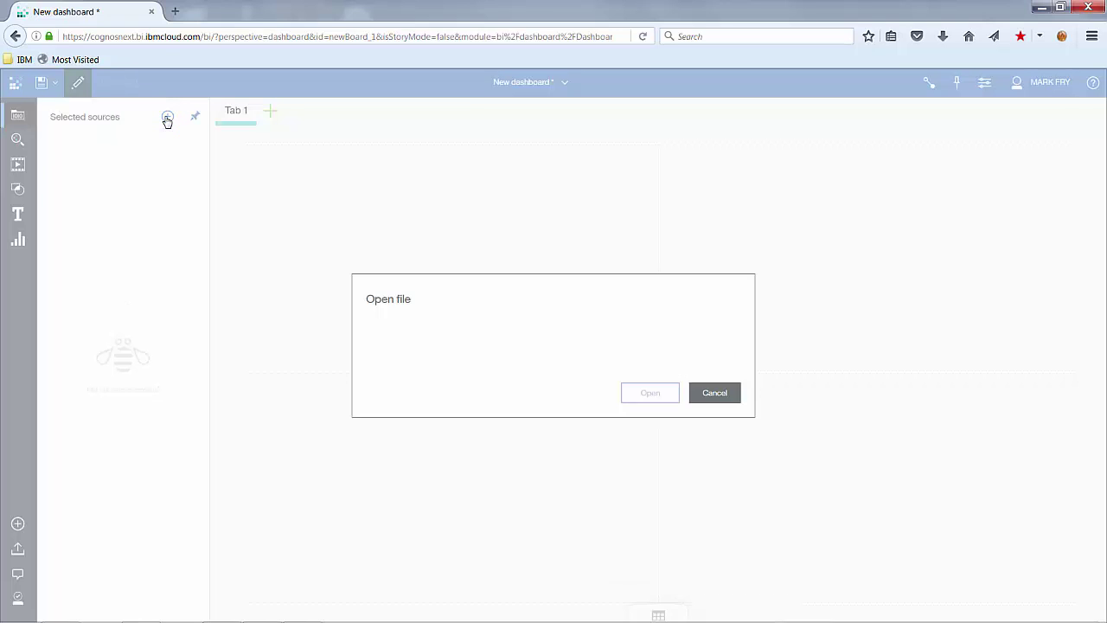
{"action": "left_click", "coordinate": [428, 286]}
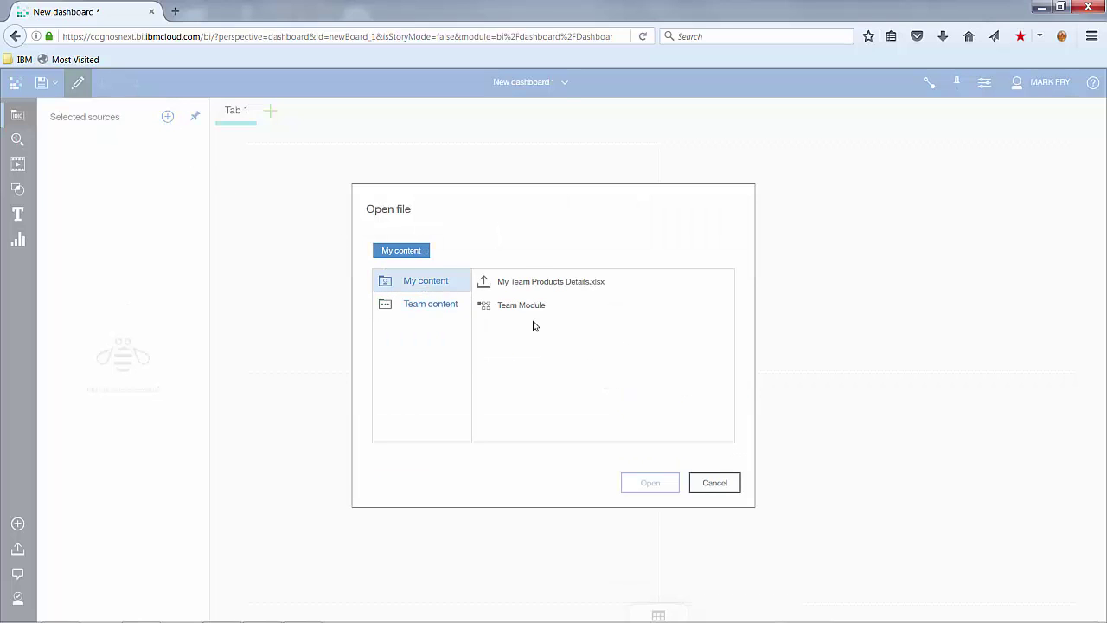
{"action": "left_click", "coordinate": [534, 317]}
{"action": "left_click", "coordinate": [659, 483]}
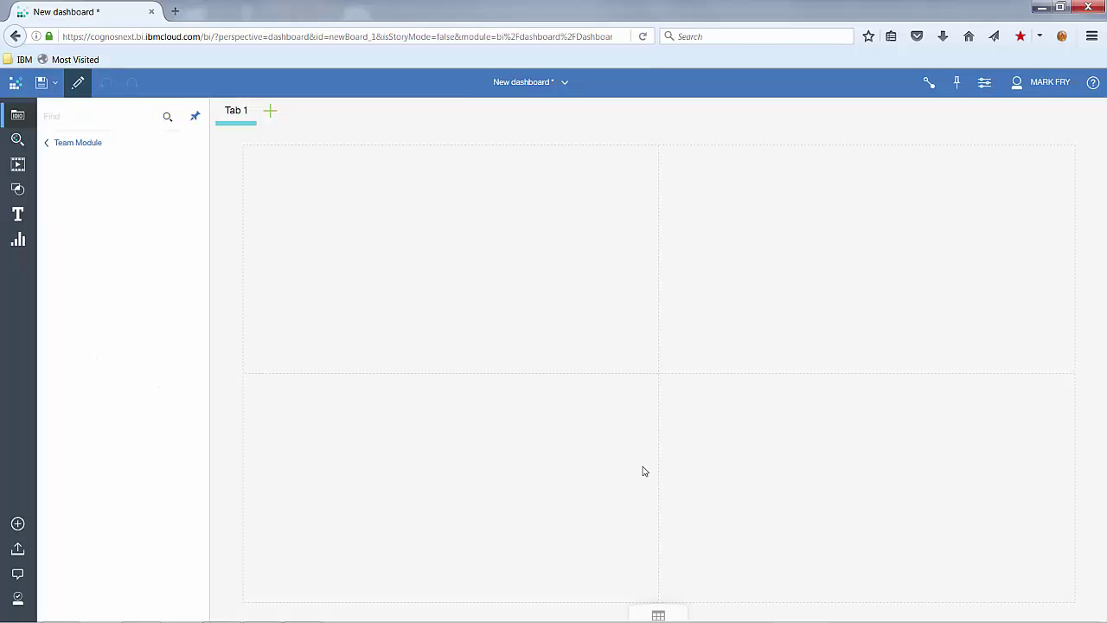
{"action": "left_click", "coordinate": [52, 187]}
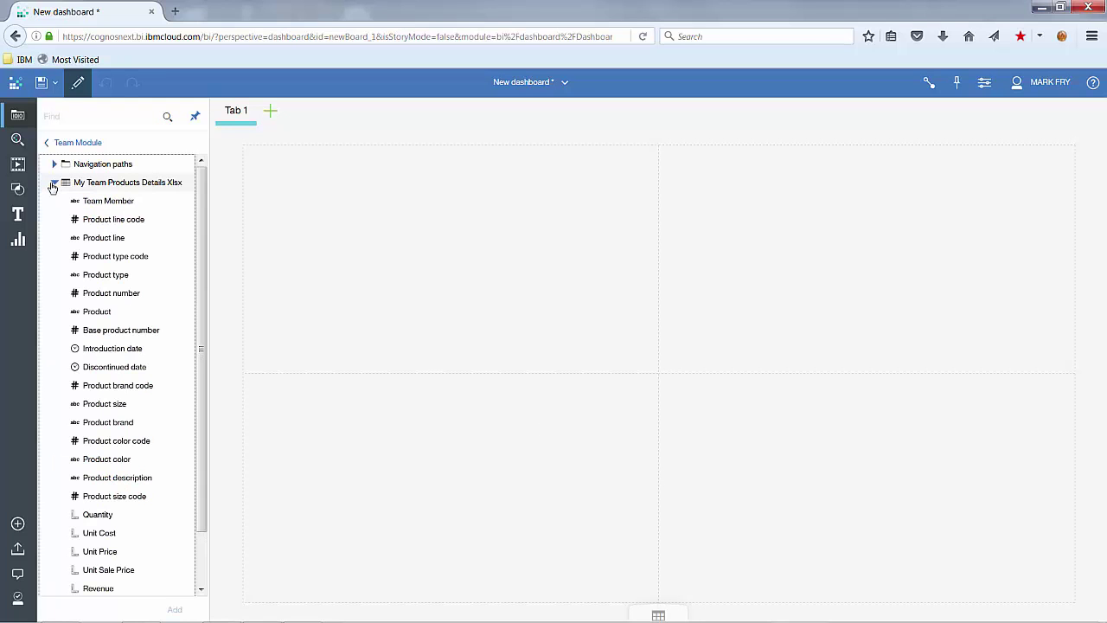
{"action": "scroll", "coordinate": [121, 534], "scroll_direction": "down", "scroll_amount": 1}
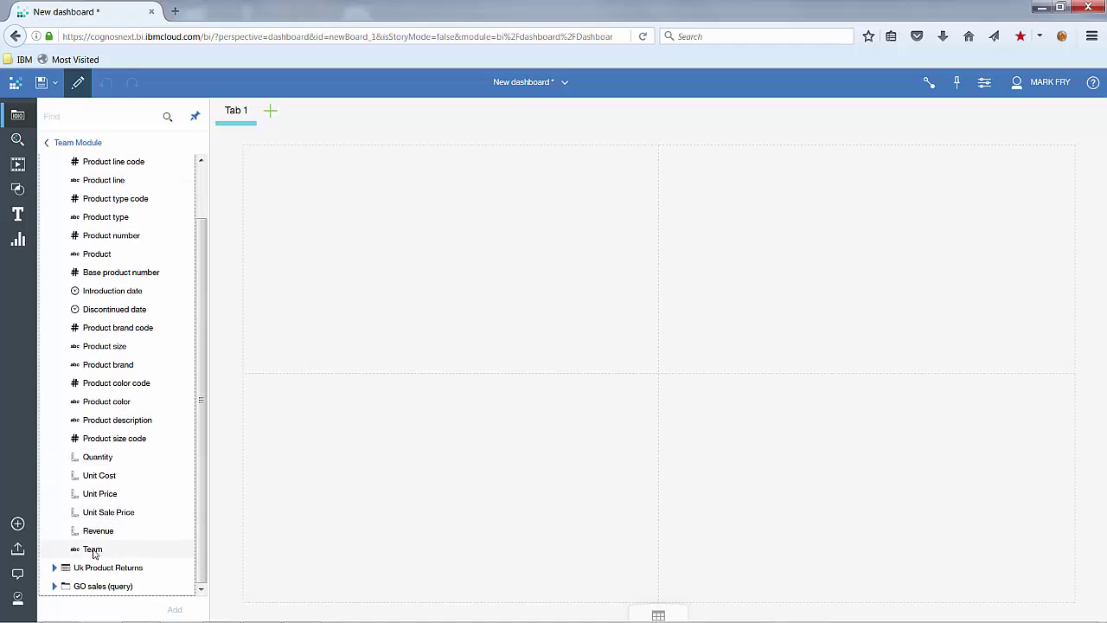
Create a chart of Revenue by Team from the spreadsheet table in the upper-left area of the dashboard
{"action": "left_click", "coordinate": [93, 548]}
{"action": "left_click", "coordinate": [101, 531], "text": "ctrl"}
{"action": "left_click_drag", "start_coordinate": [102, 531], "coordinate": [440, 265]}
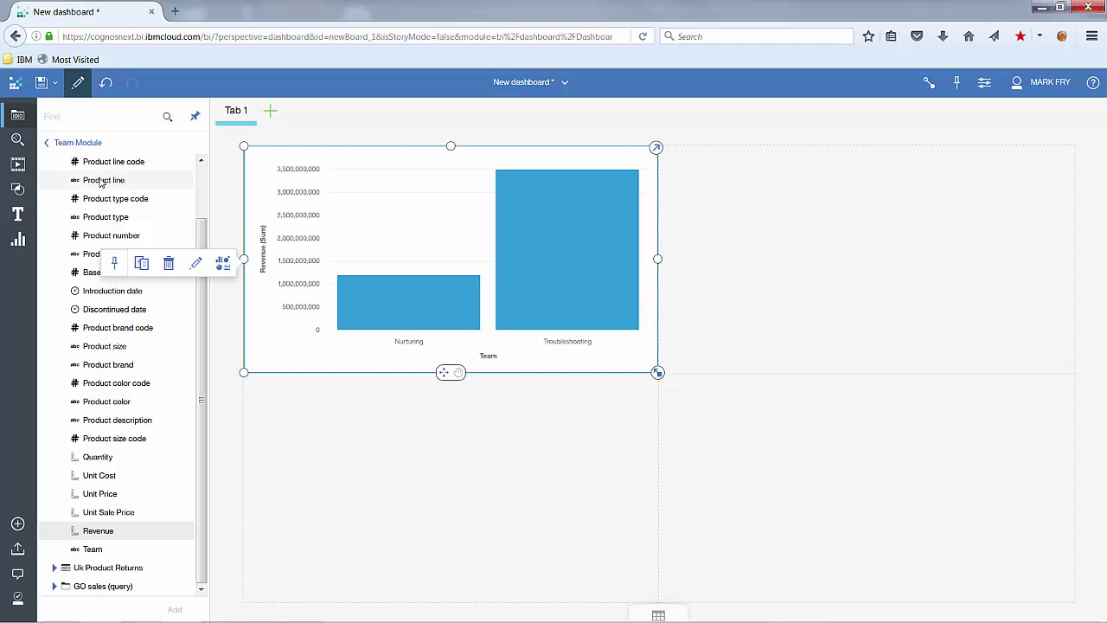
Chart the spreadsheet's Product line in the lower-left area with Planned revenue from the Sales table in GO sales' Sales (query)
{"action": "left_click_drag", "start_coordinate": [102, 182], "coordinate": [450, 490]}
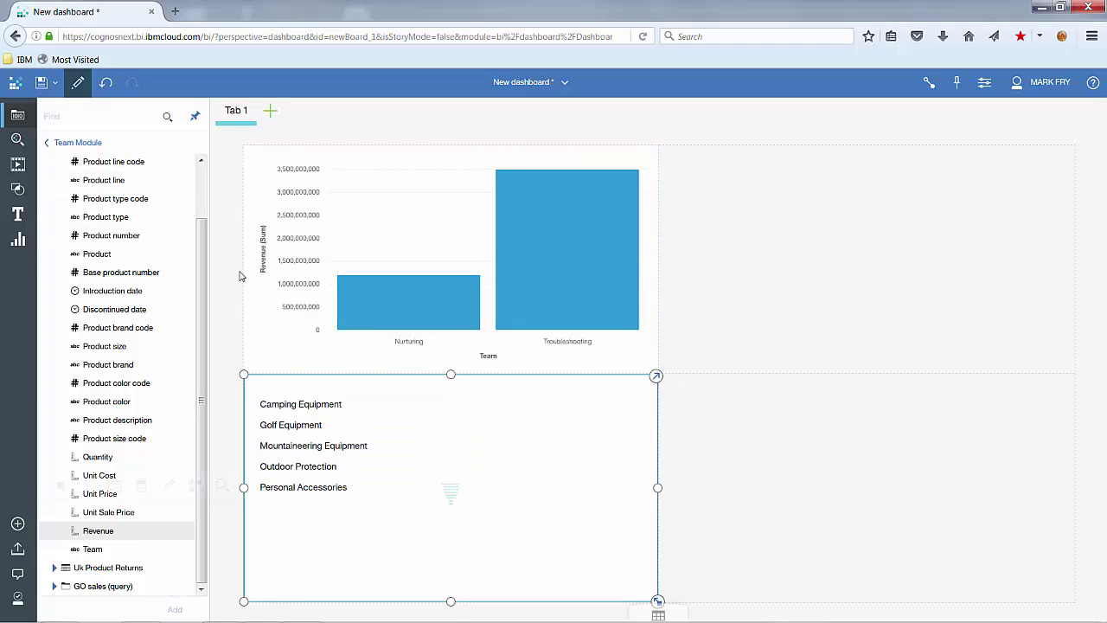
{"action": "left_click", "coordinate": [53, 586]}
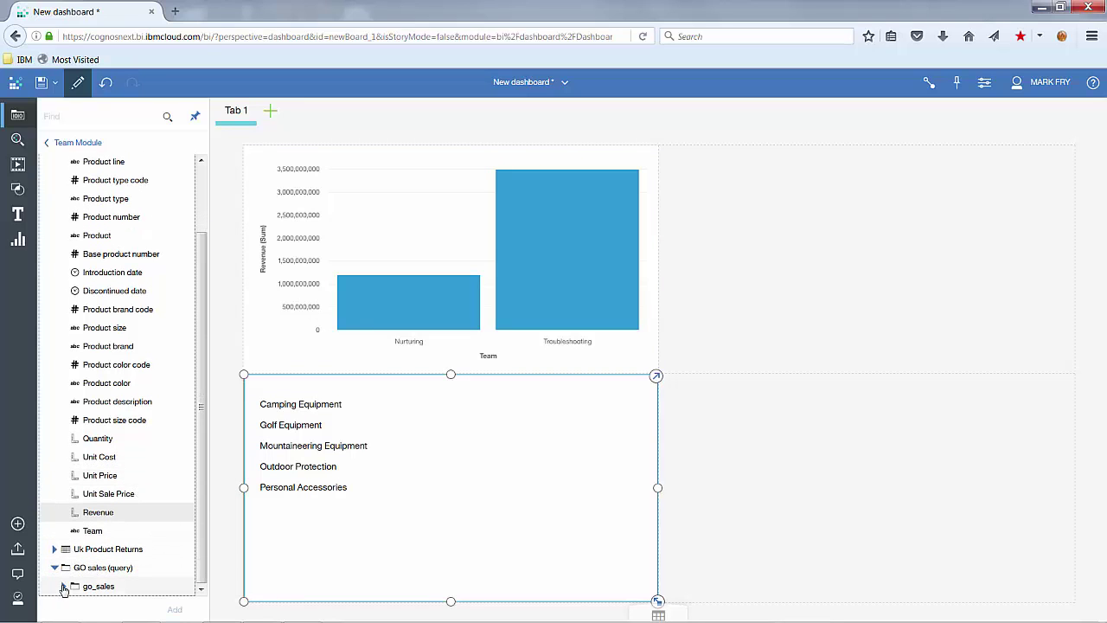
{"action": "left_click", "coordinate": [63, 586]}
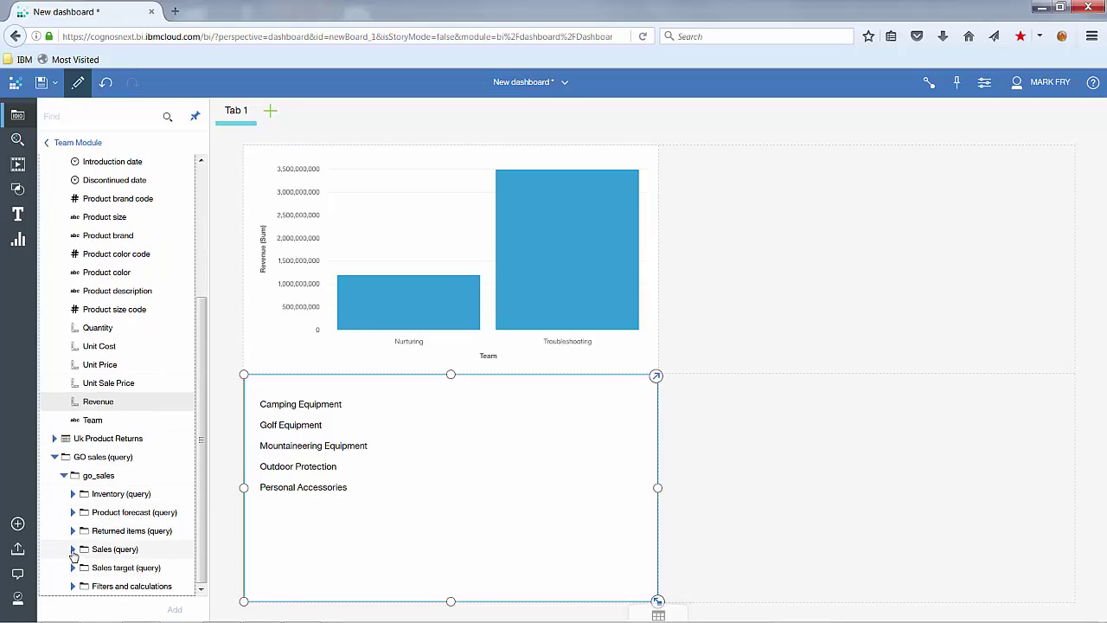
{"action": "left_click", "coordinate": [72, 550]}
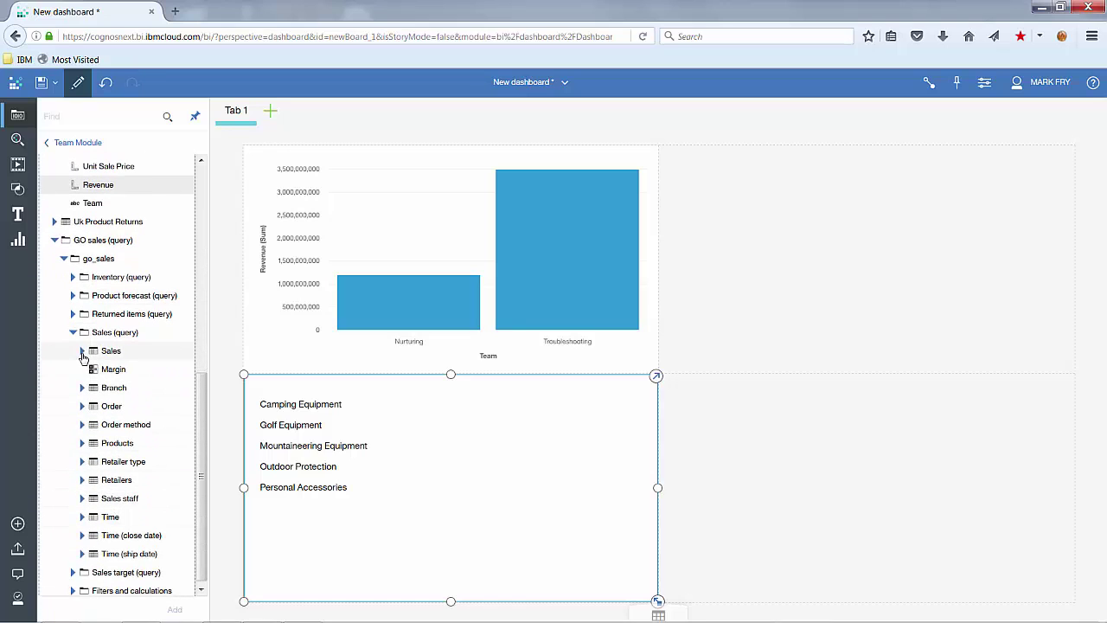
{"action": "left_click", "coordinate": [83, 350]}
{"action": "left_click_drag", "start_coordinate": [148, 502], "coordinate": [423, 462]}
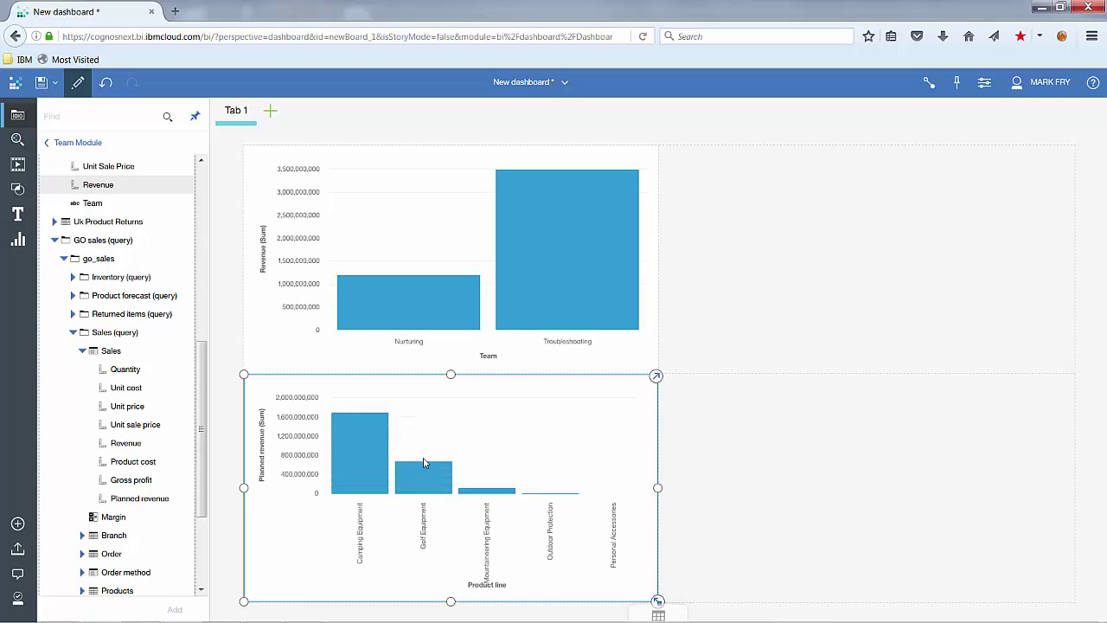
{"action": "mouse_move", "coordinate": [423, 462]}
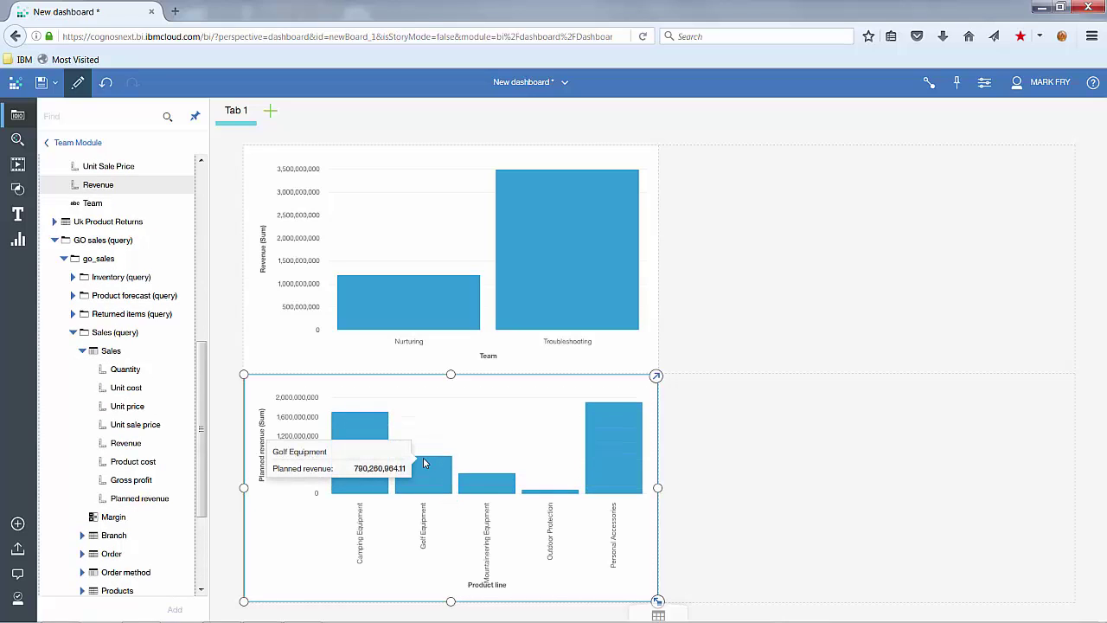
Change the Product line planned revenue chart to a Tree map and collapse it back to its dashboard area
{"action": "left_click", "coordinate": [317, 582]}
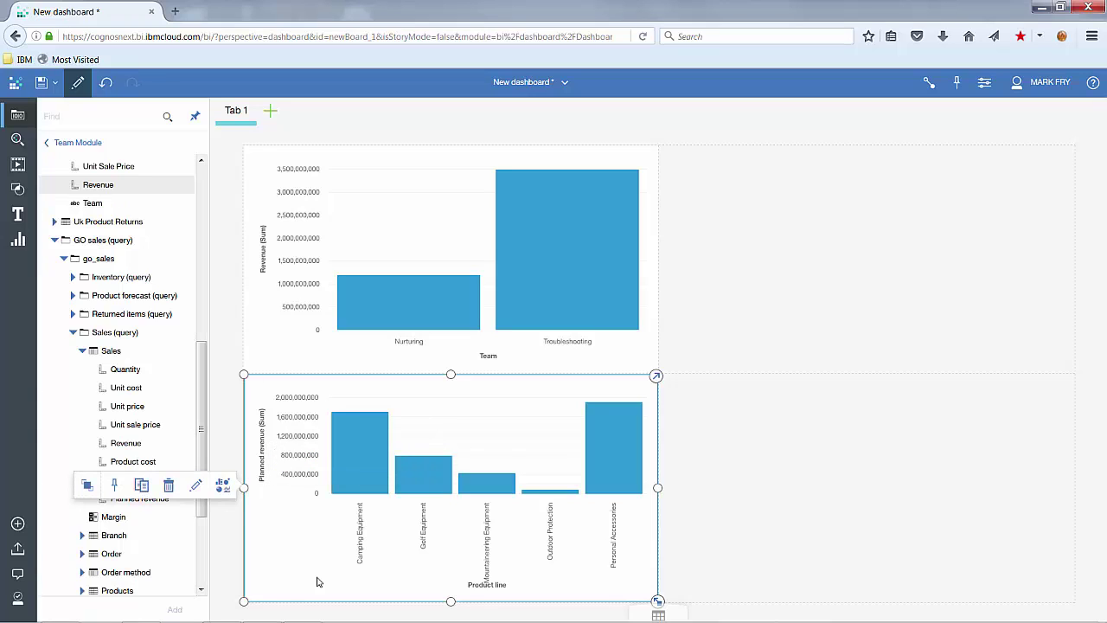
{"action": "left_click", "coordinate": [224, 486]}
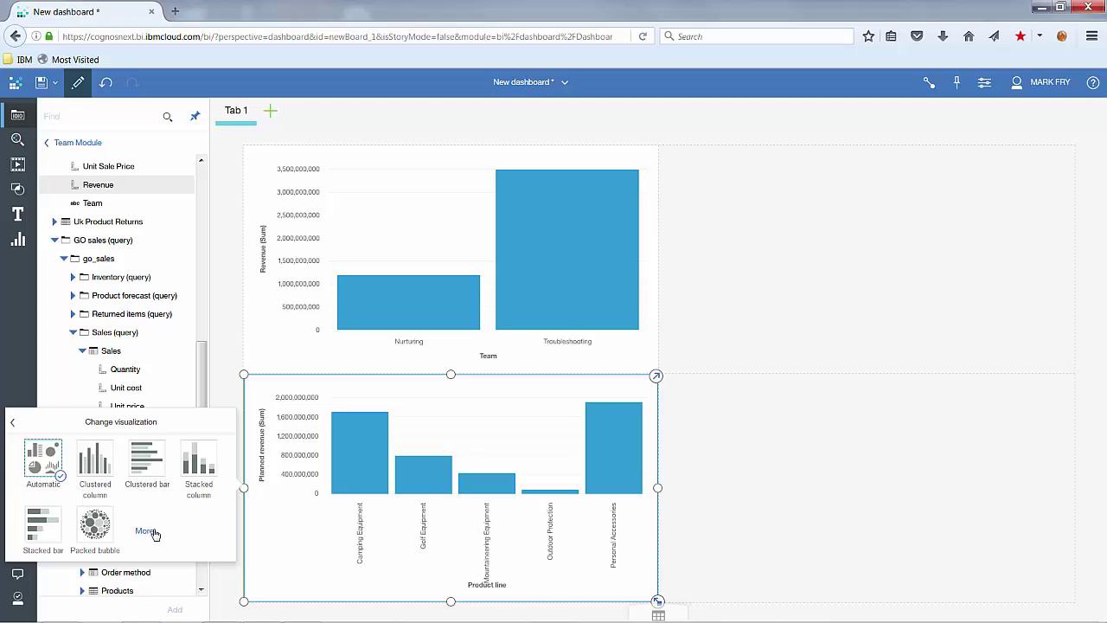
{"action": "left_click", "coordinate": [147, 531]}
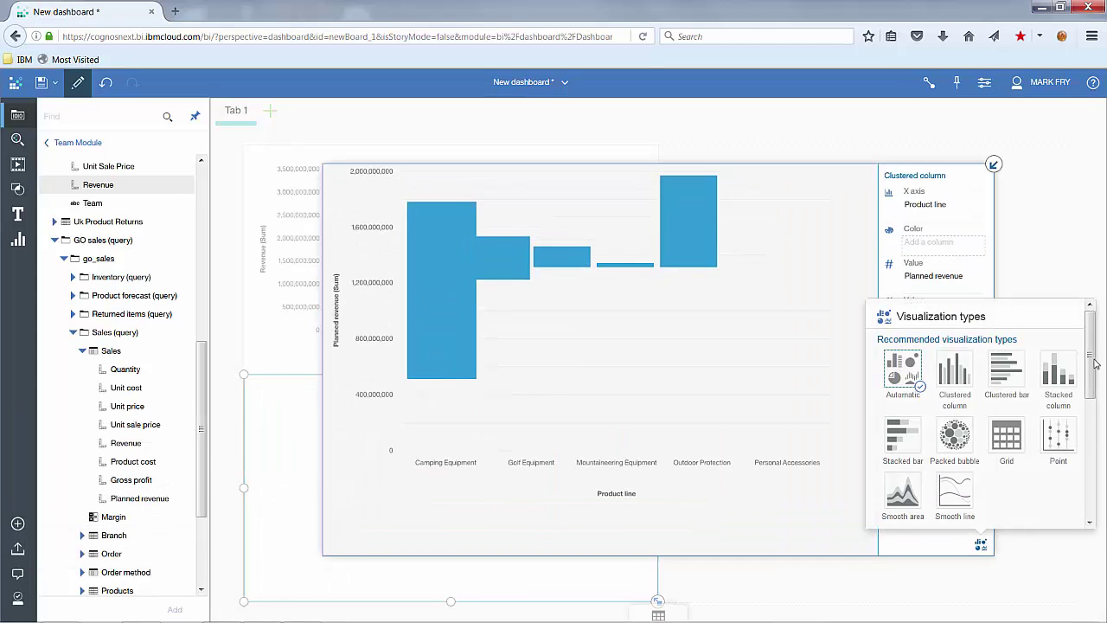
{"action": "left_click_drag", "start_coordinate": [1090, 371], "coordinate": [1089, 506]}
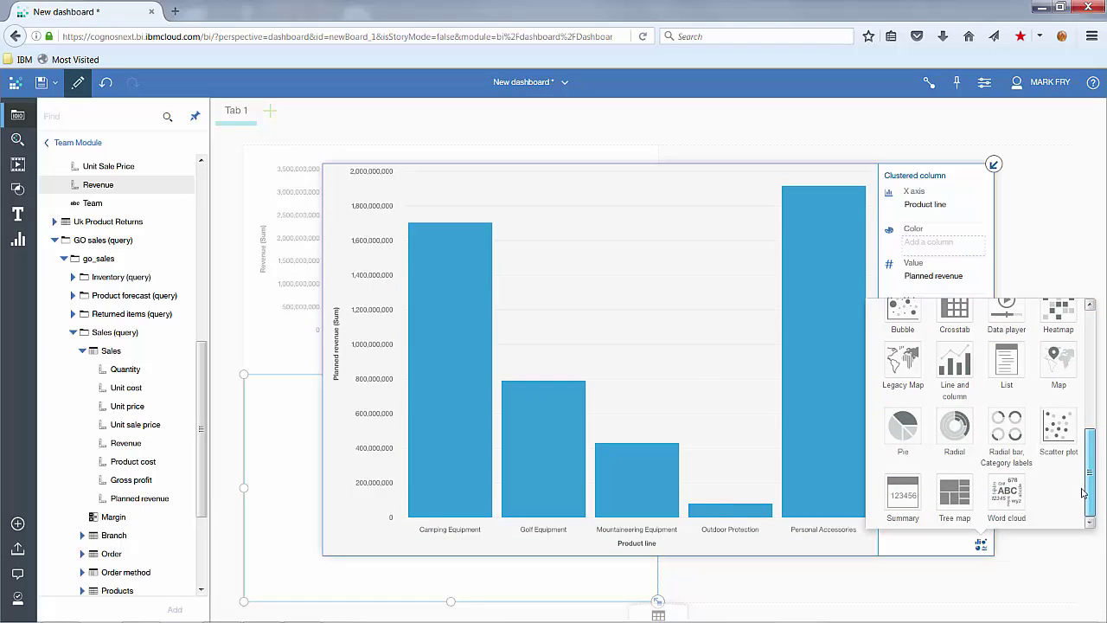
{"action": "left_click", "coordinate": [963, 495]}
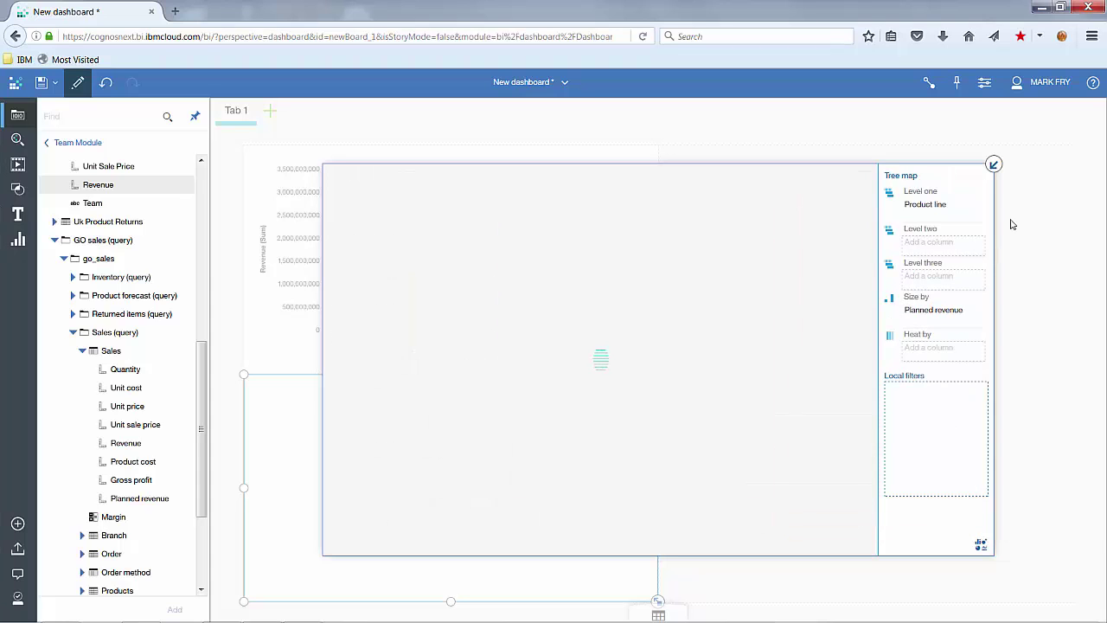
{"action": "left_click", "coordinate": [993, 164]}
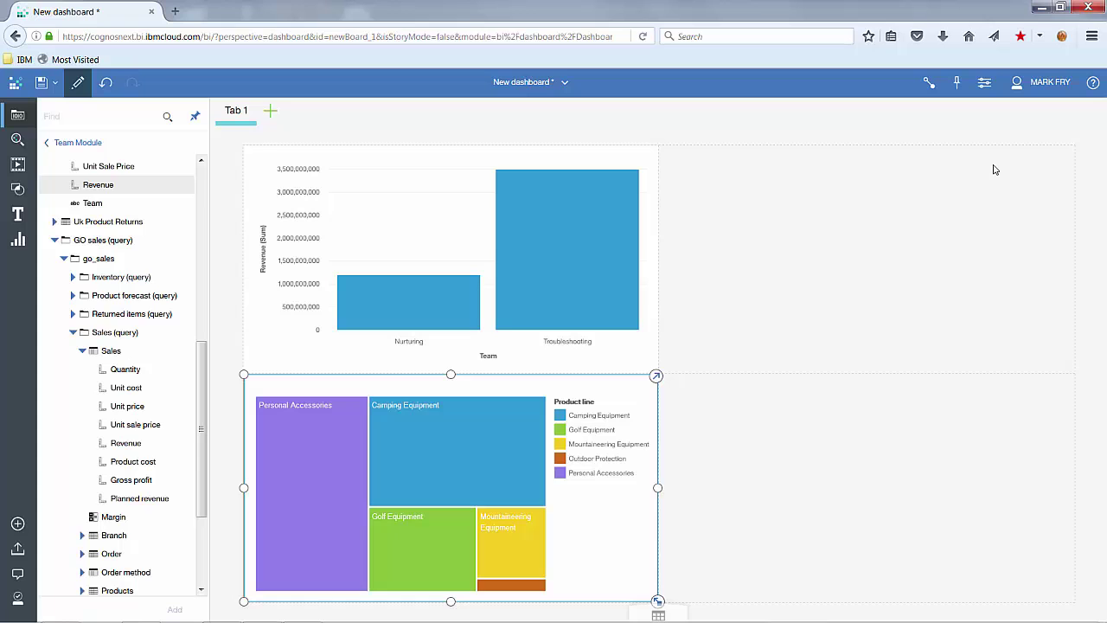
Create a map of Province from Uk Product Returns in the lower-right area, adding Return Quantity and Country to it
{"action": "left_click", "coordinate": [55, 243]}
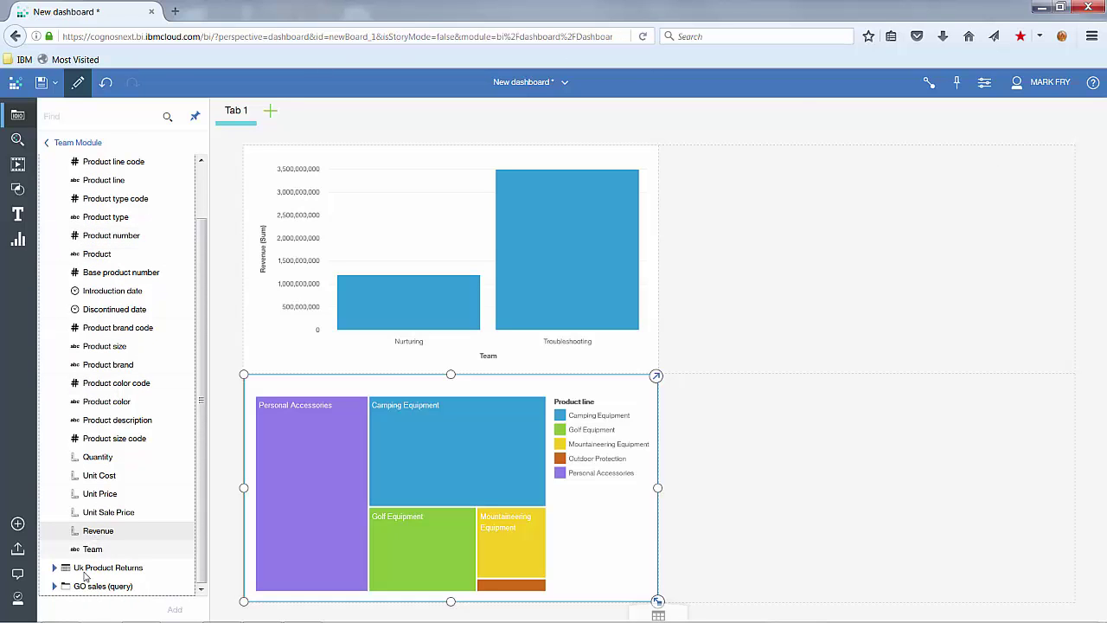
{"action": "left_click", "coordinate": [55, 568]}
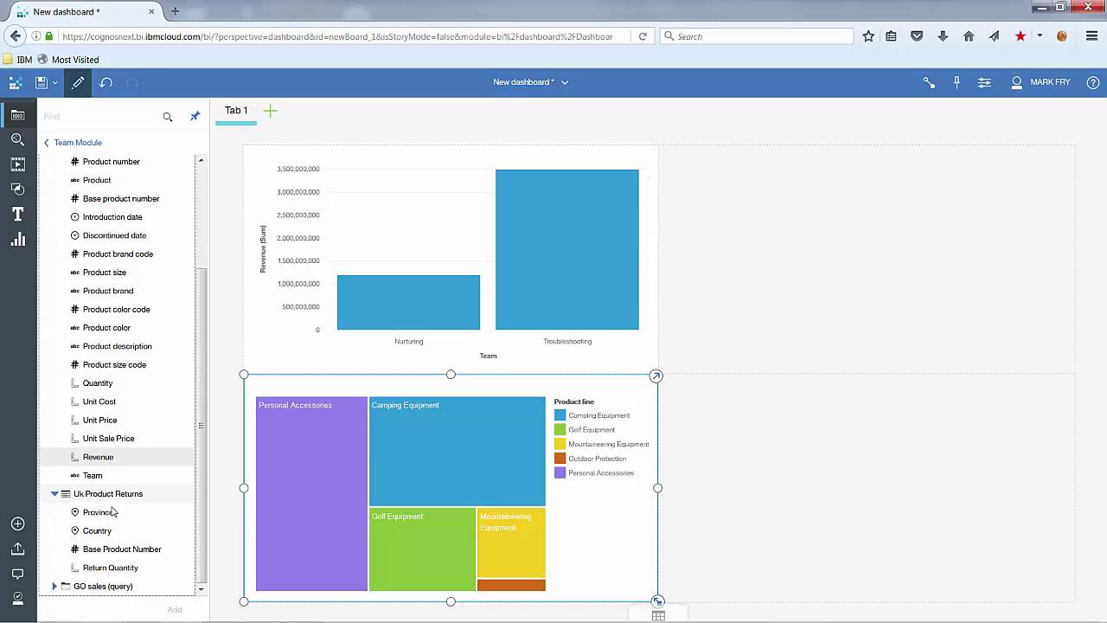
{"action": "left_click", "coordinate": [109, 519]}
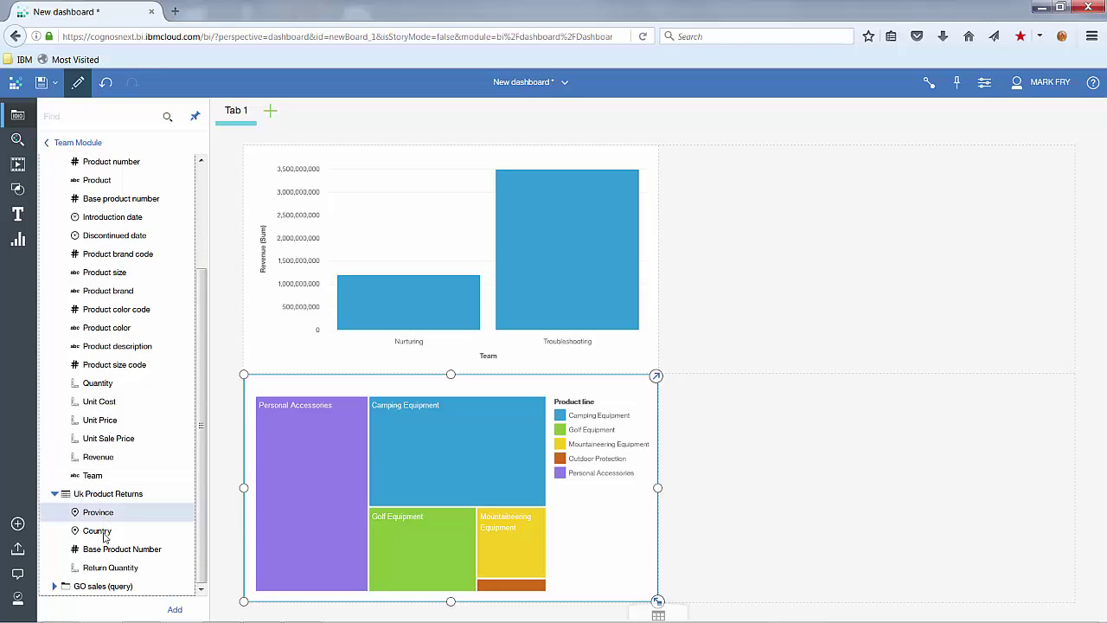
{"action": "left_click_drag", "start_coordinate": [110, 522], "coordinate": [866, 489]}
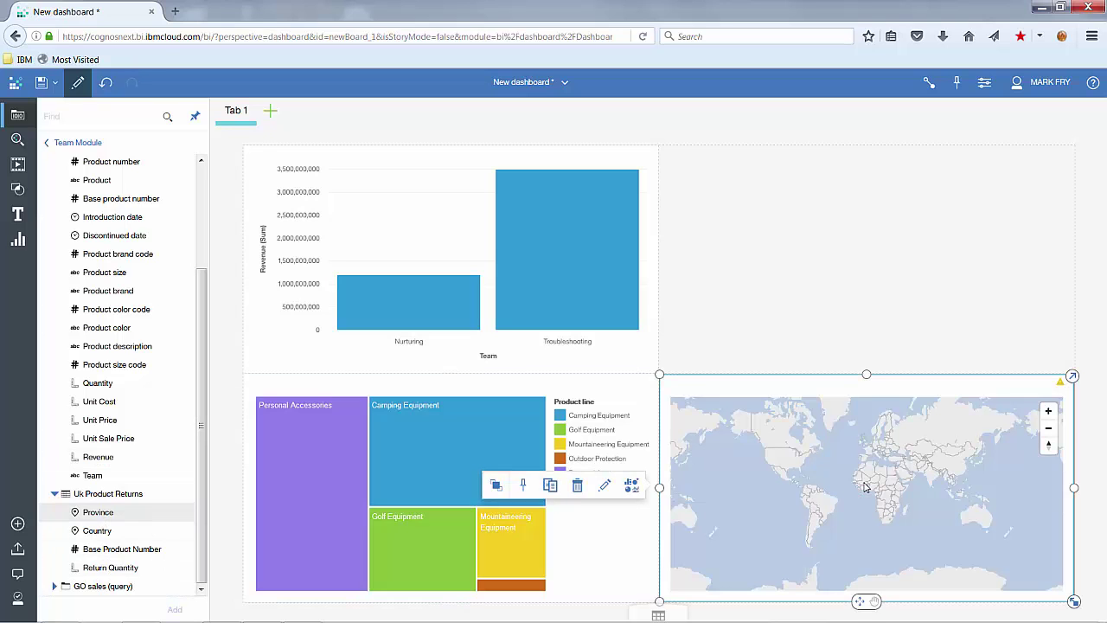
{"action": "scroll", "coordinate": [866, 487], "scroll_direction": "up", "scroll_amount": 2}
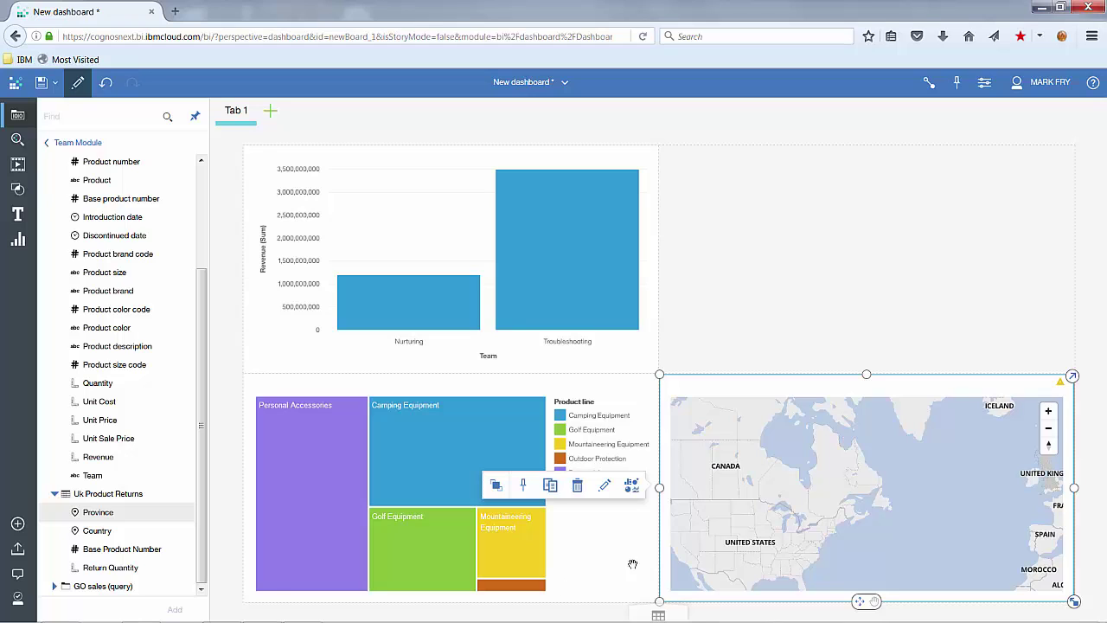
{"action": "left_click_drag", "start_coordinate": [111, 567], "coordinate": [875, 442]}
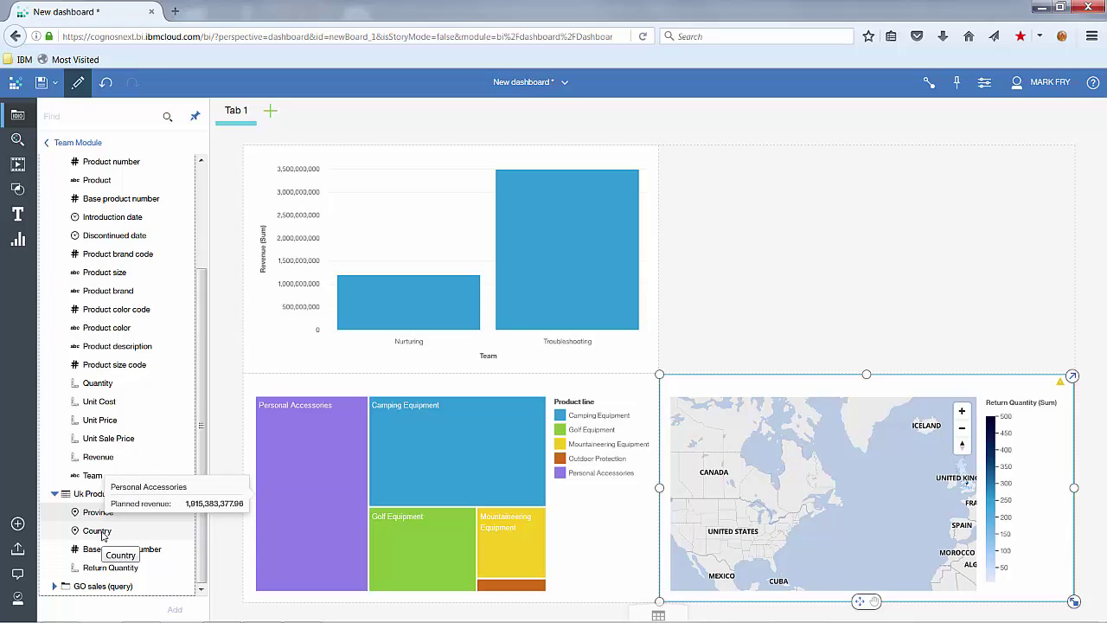
{"action": "left_click_drag", "start_coordinate": [102, 534], "coordinate": [850, 458]}
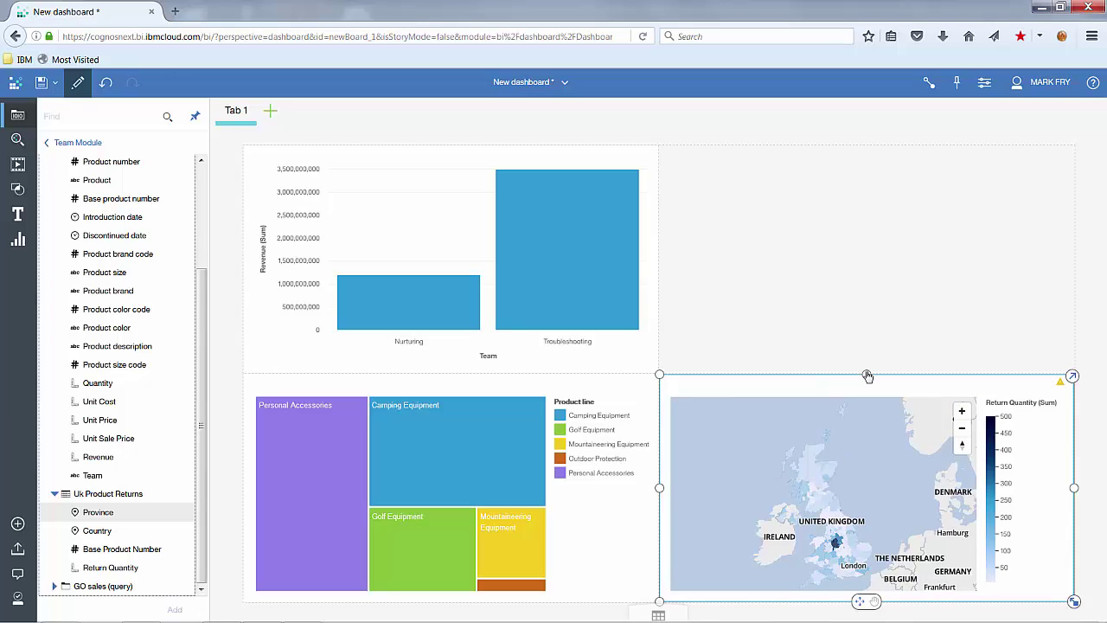
Extend the map upward to fill the dashboard's right half and inspect the return quantities around Stoke-on-Trent and Nottinghamshire
{"action": "left_click_drag", "start_coordinate": [867, 374], "coordinate": [862, 145]}
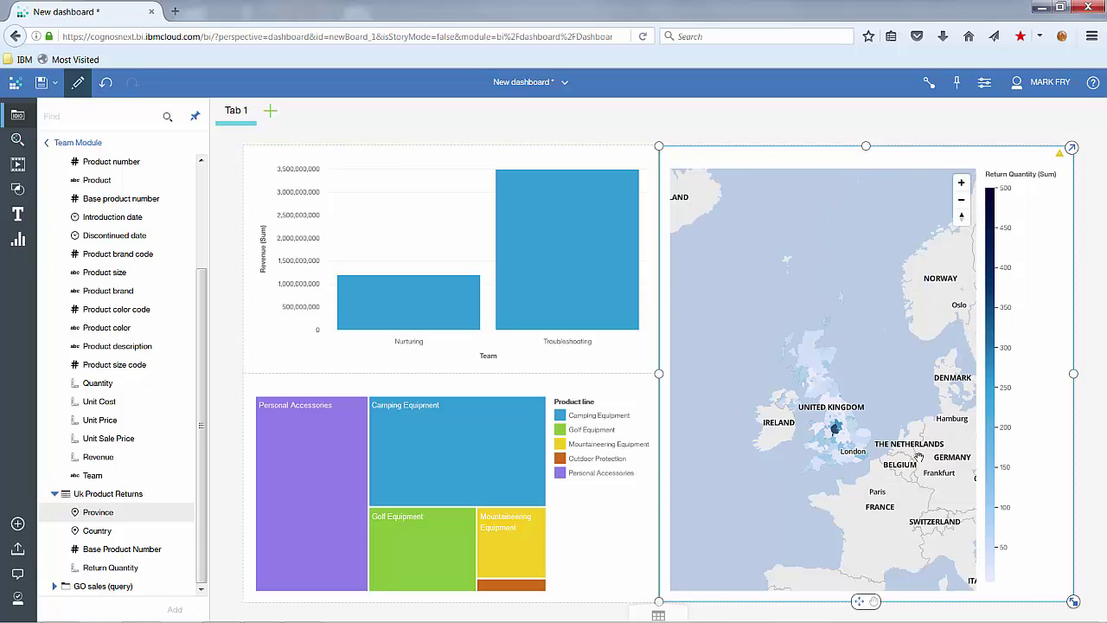
{"action": "scroll", "coordinate": [848, 439], "scroll_direction": "up", "scroll_amount": 3}
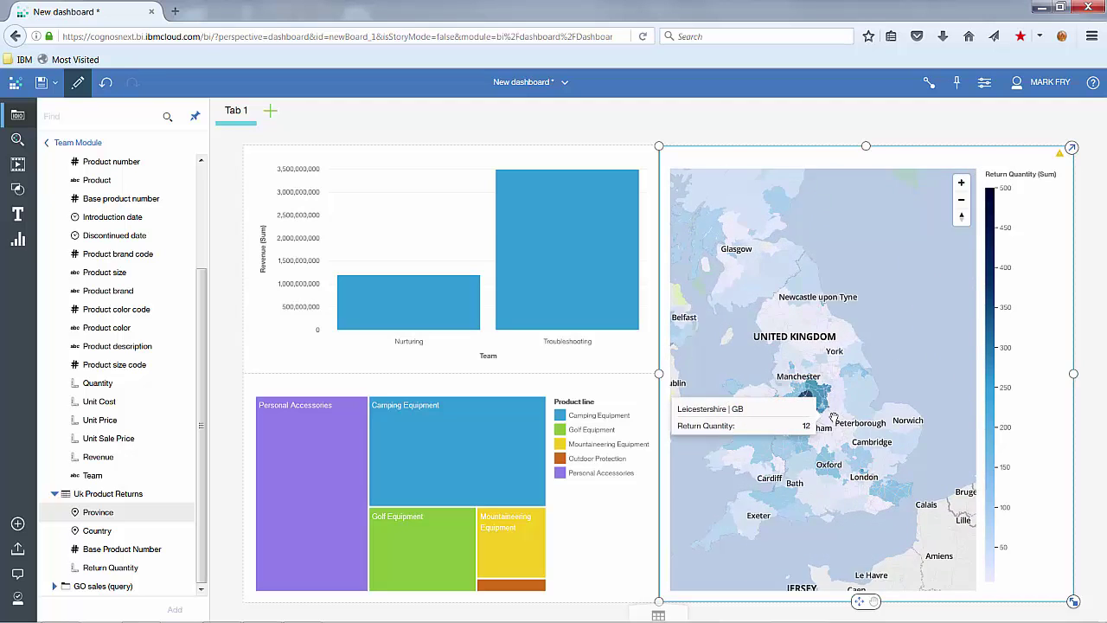
{"action": "scroll", "coordinate": [838, 419], "scroll_direction": "up", "scroll_amount": 1}
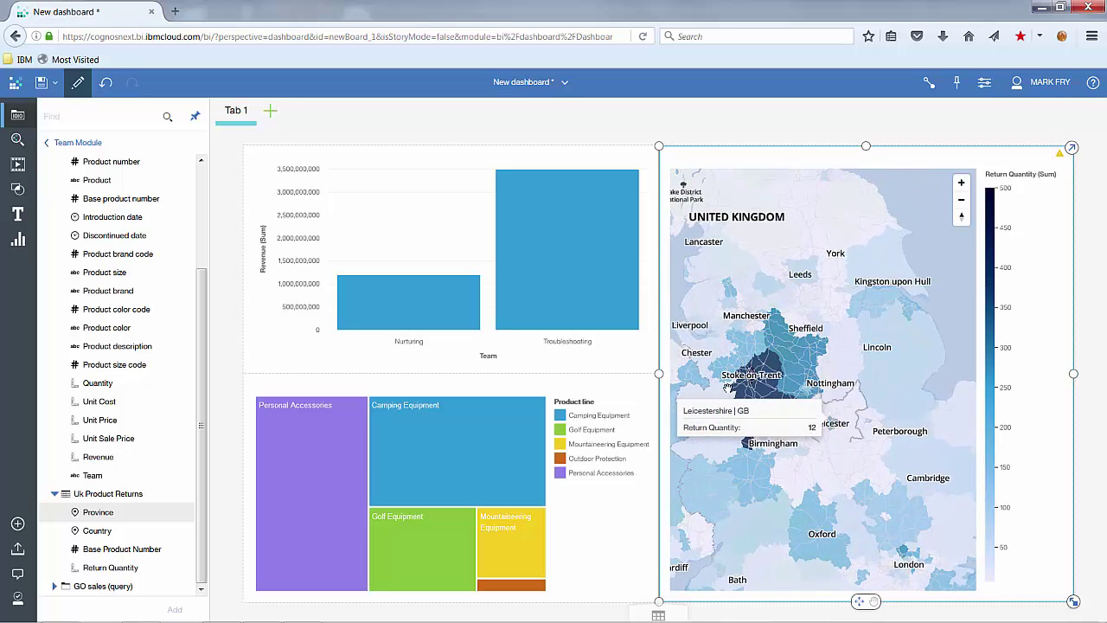
{"action": "scroll", "coordinate": [725, 387], "scroll_direction": "up", "scroll_amount": 1}
{"action": "scroll", "coordinate": [726, 386], "scroll_direction": "up", "scroll_amount": 1}
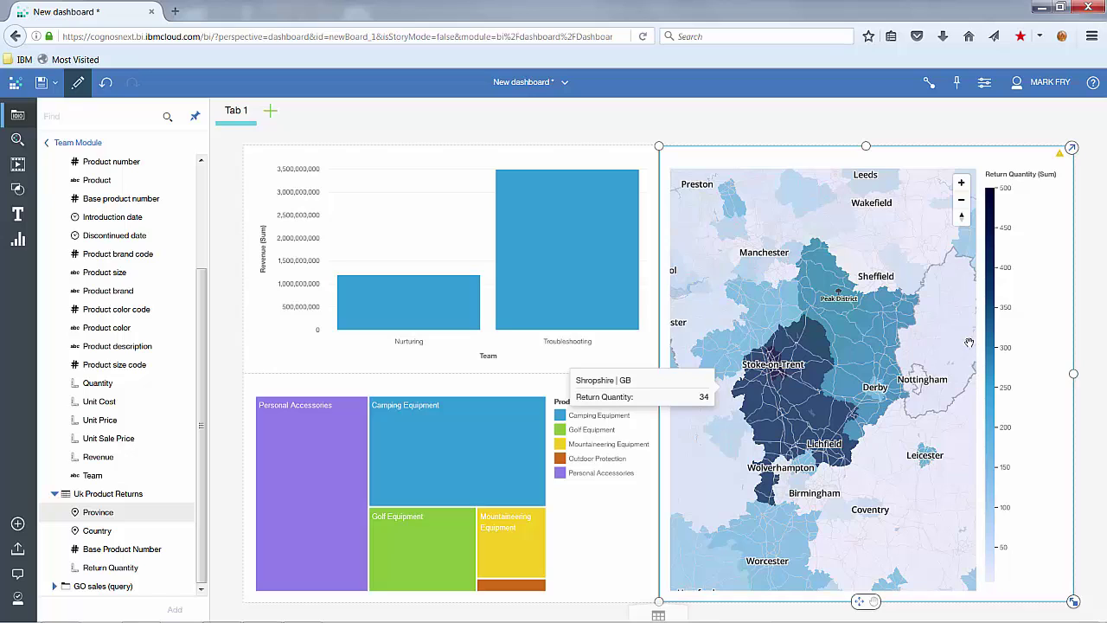
{"action": "mouse_move", "coordinate": [969, 343]}
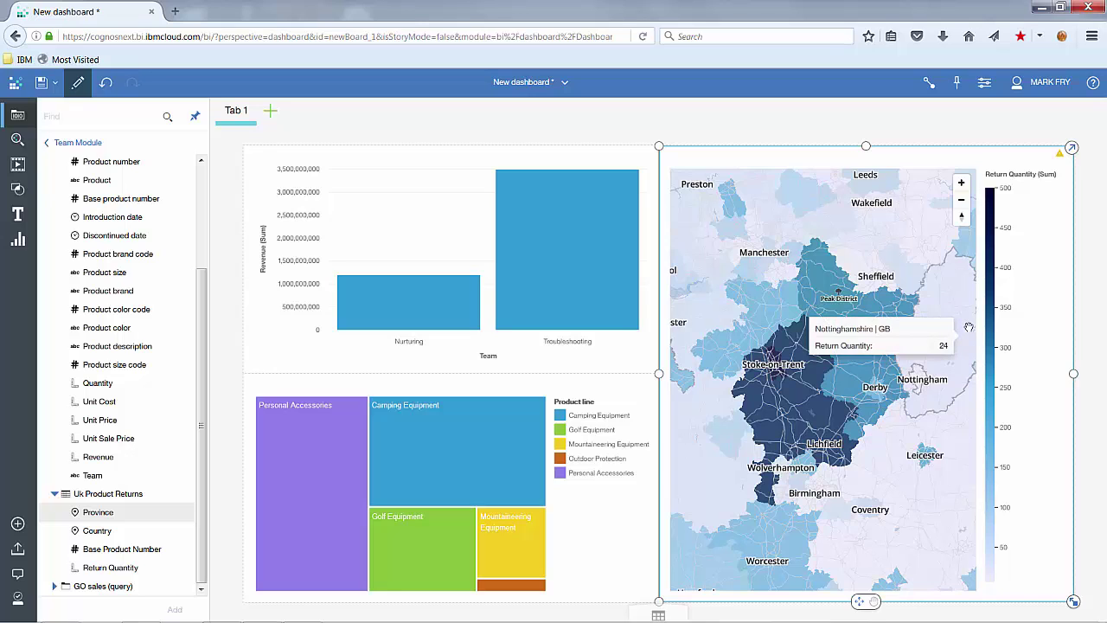
Filter the dashboard from the map by Derbyshire, by Staffordshire and finally by Stoke-on-Trent
{"action": "left_click", "coordinate": [860, 373]}
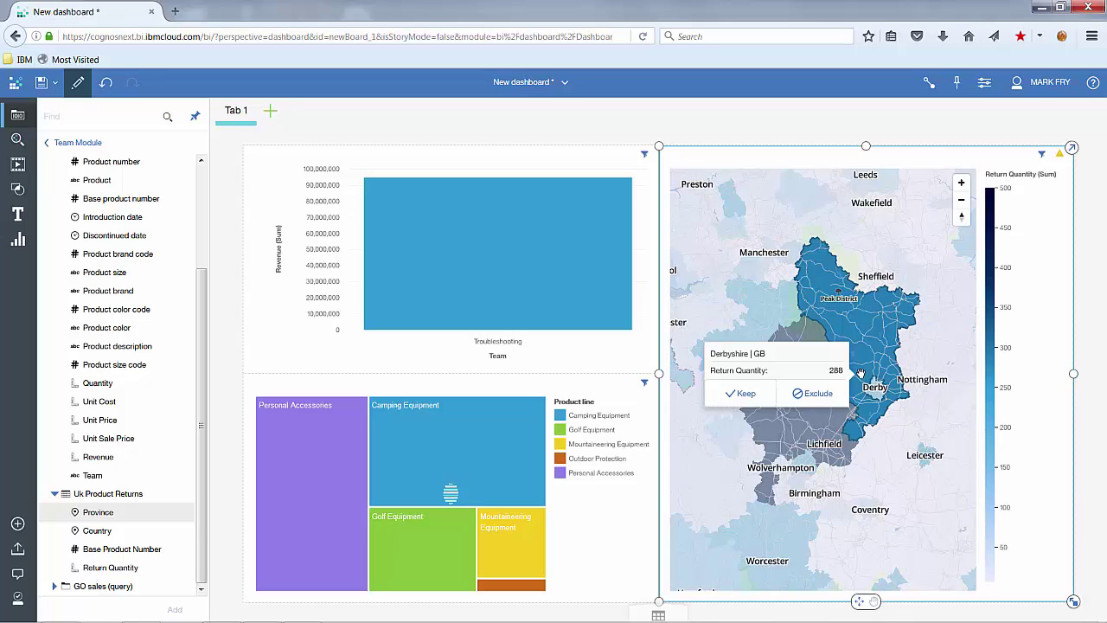
{"action": "left_click", "coordinate": [809, 422]}
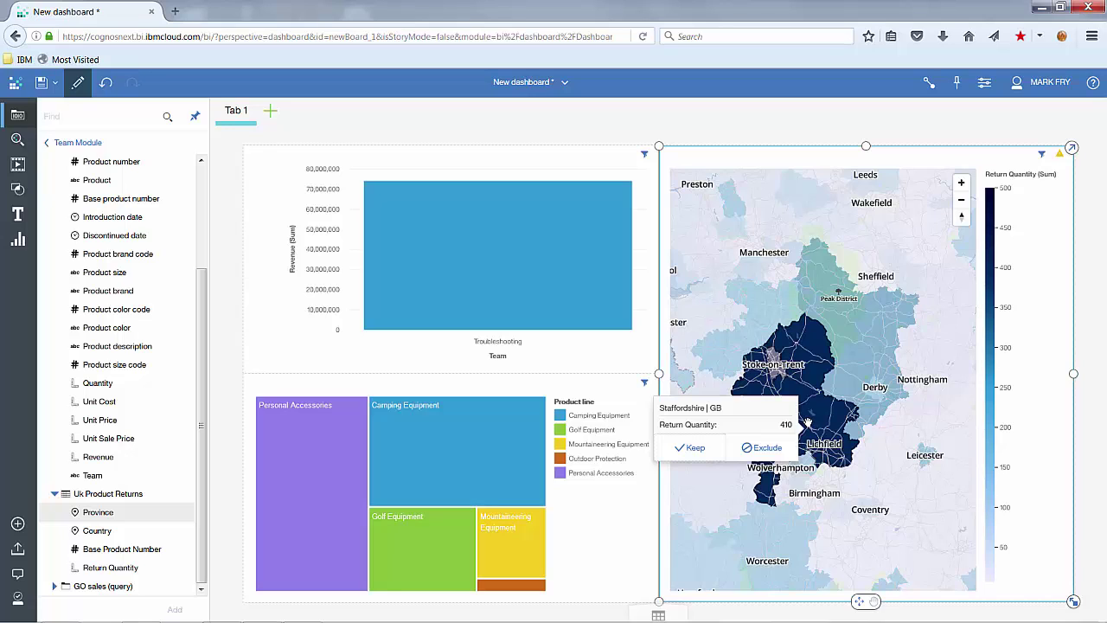
{"action": "left_click", "coordinate": [779, 369]}
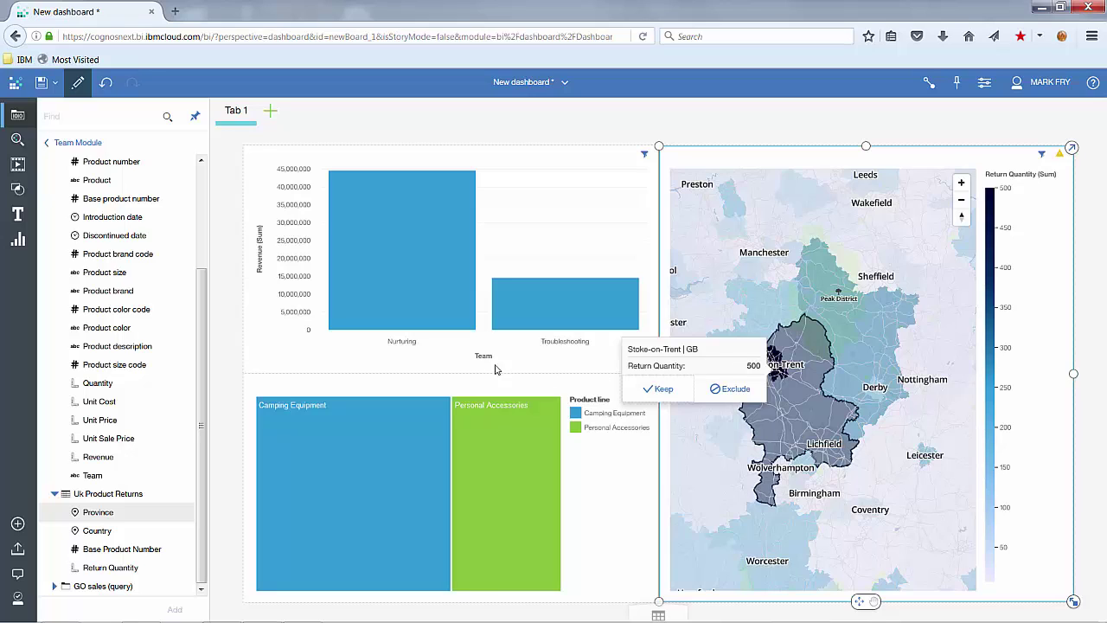
Drill down in the revenue chart from the Nurturing team to its team member and on to that member's products
{"action": "left_click", "coordinate": [405, 346]}
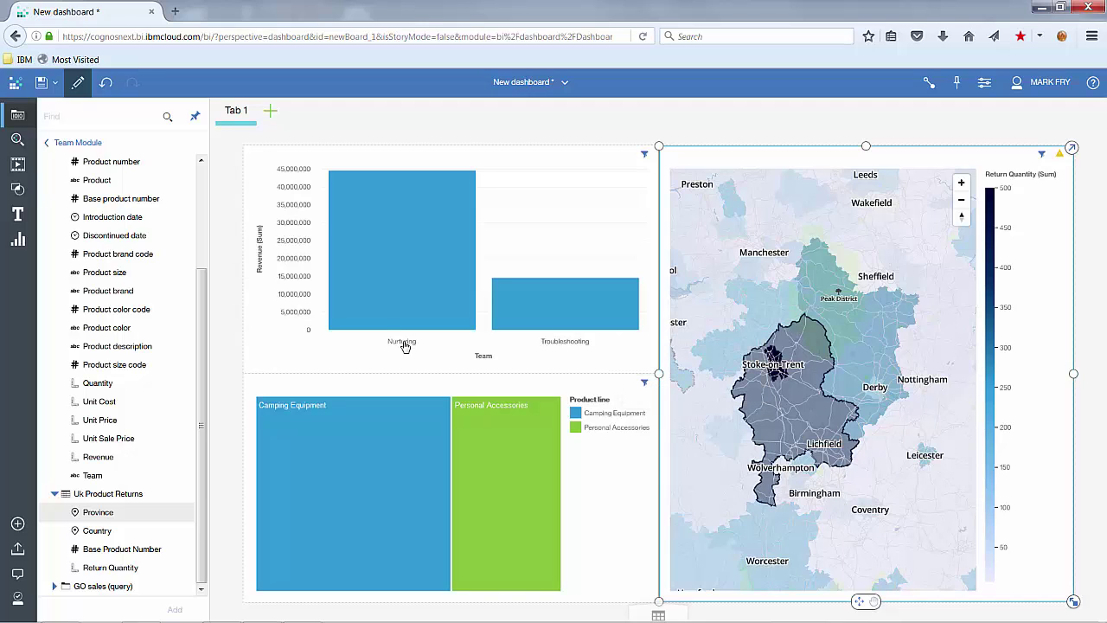
{"action": "left_click", "coordinate": [323, 362]}
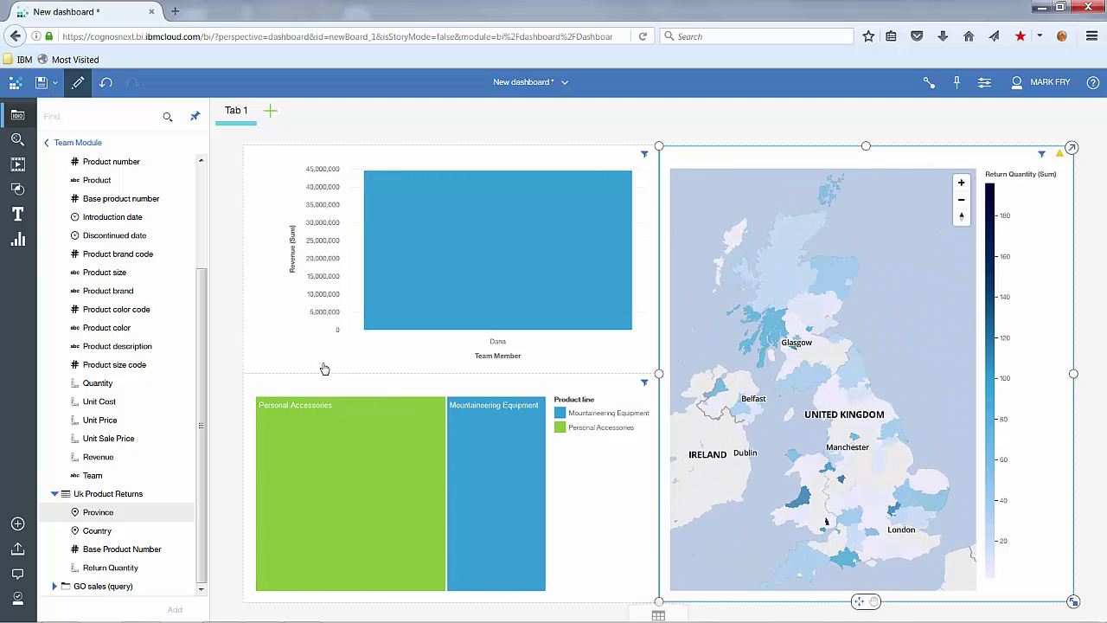
{"action": "left_click", "coordinate": [498, 346]}
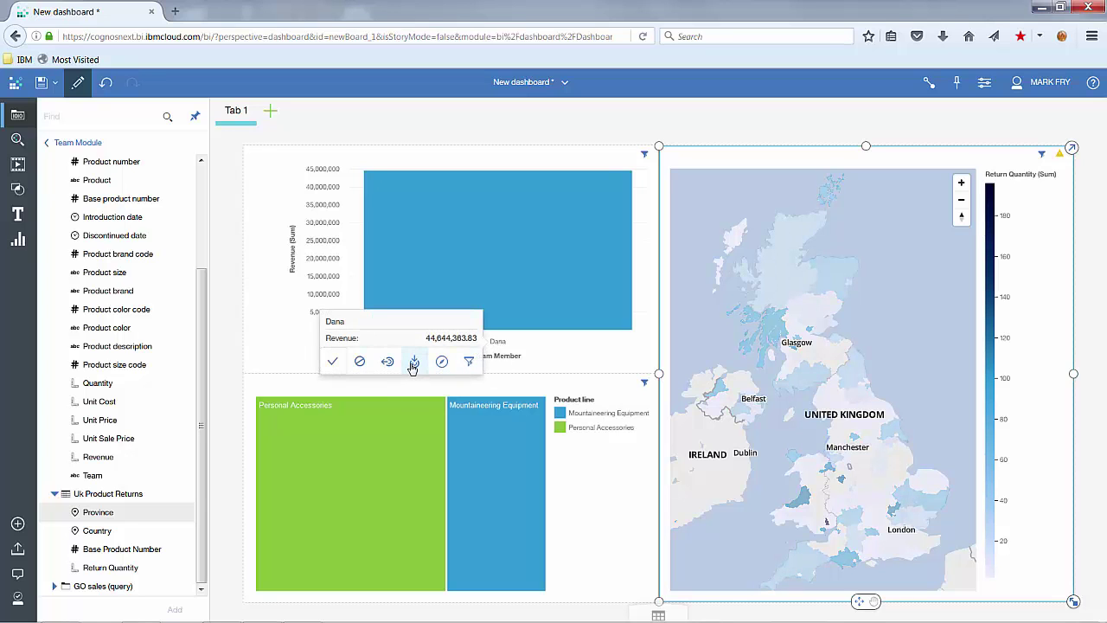
{"action": "left_click", "coordinate": [413, 363]}
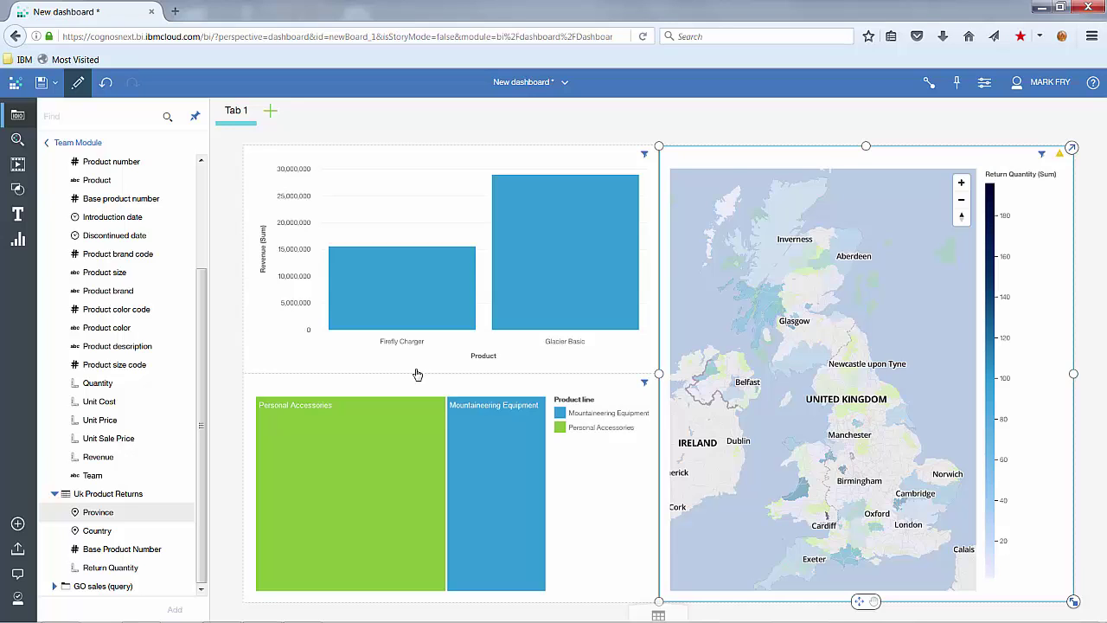
Drill the revenue chart back up from Product through Team Member to the Team level
{"action": "left_click", "coordinate": [489, 362]}
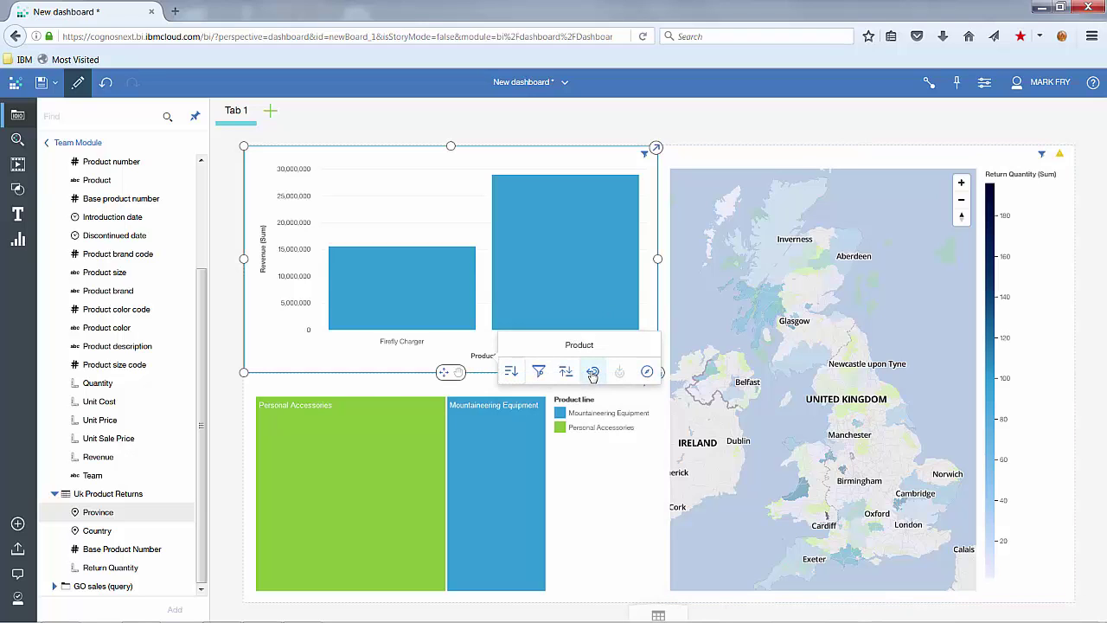
{"action": "left_click", "coordinate": [592, 372]}
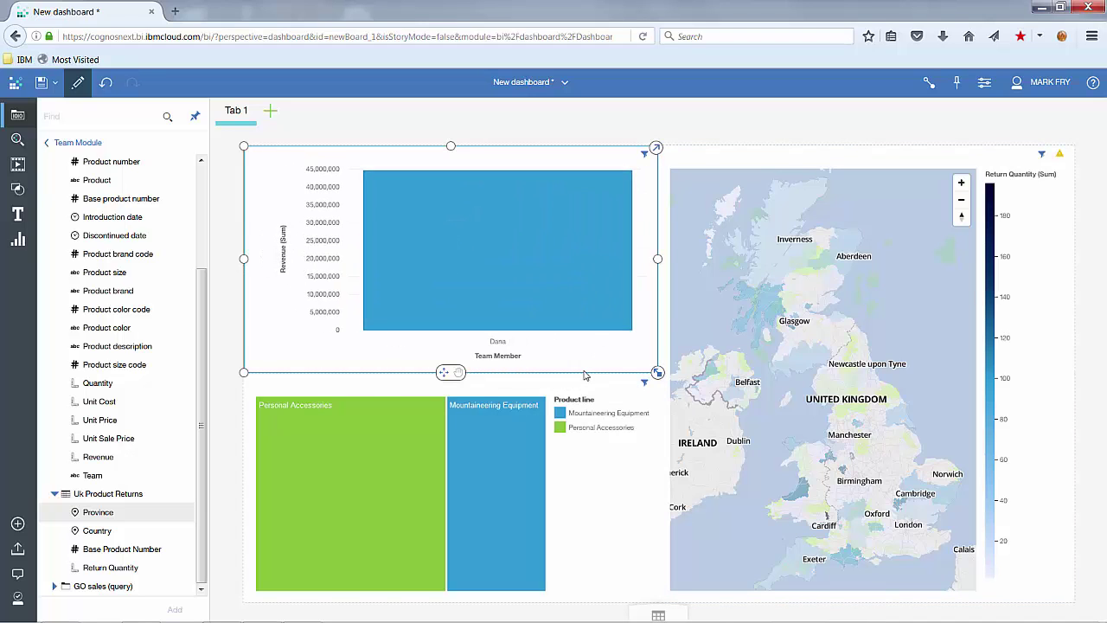
{"action": "left_click", "coordinate": [497, 356]}
{"action": "left_click", "coordinate": [606, 378]}
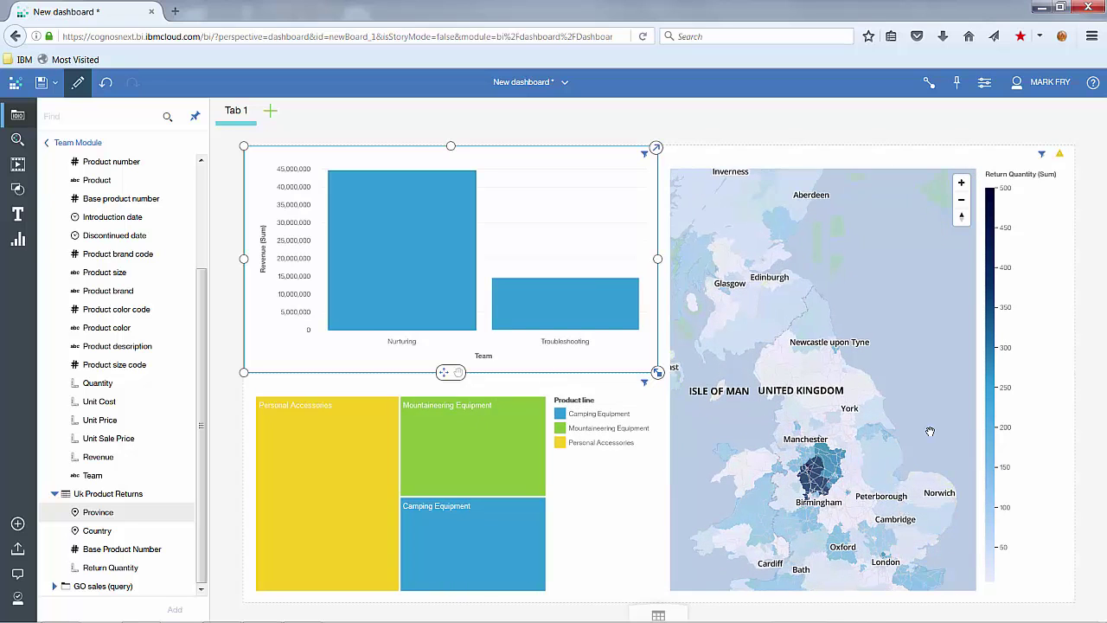
Clear the map's filter and drill down the planned revenue treemap from Product line through Product type to Product, inspecting Star Lite
{"action": "left_click", "coordinate": [930, 432]}
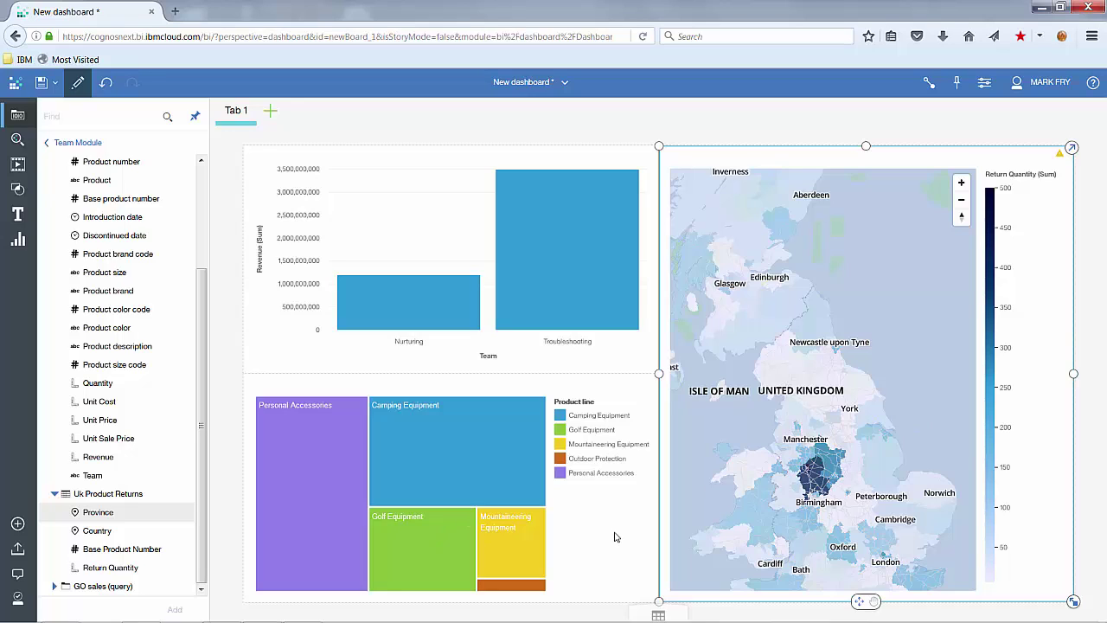
{"action": "left_click", "coordinate": [585, 406]}
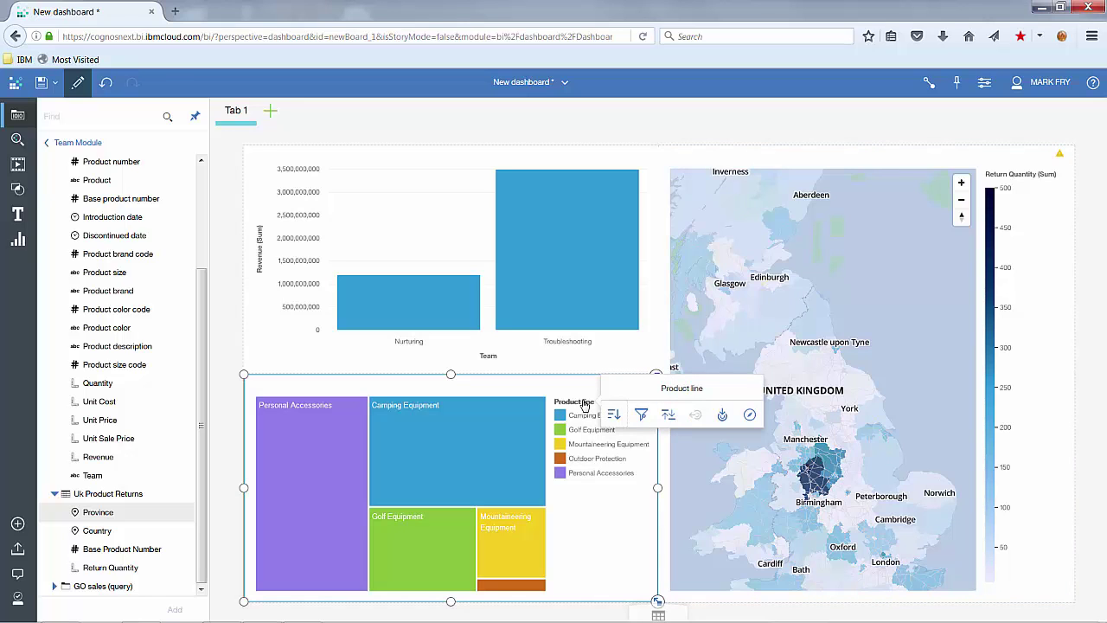
{"action": "left_click", "coordinate": [723, 416]}
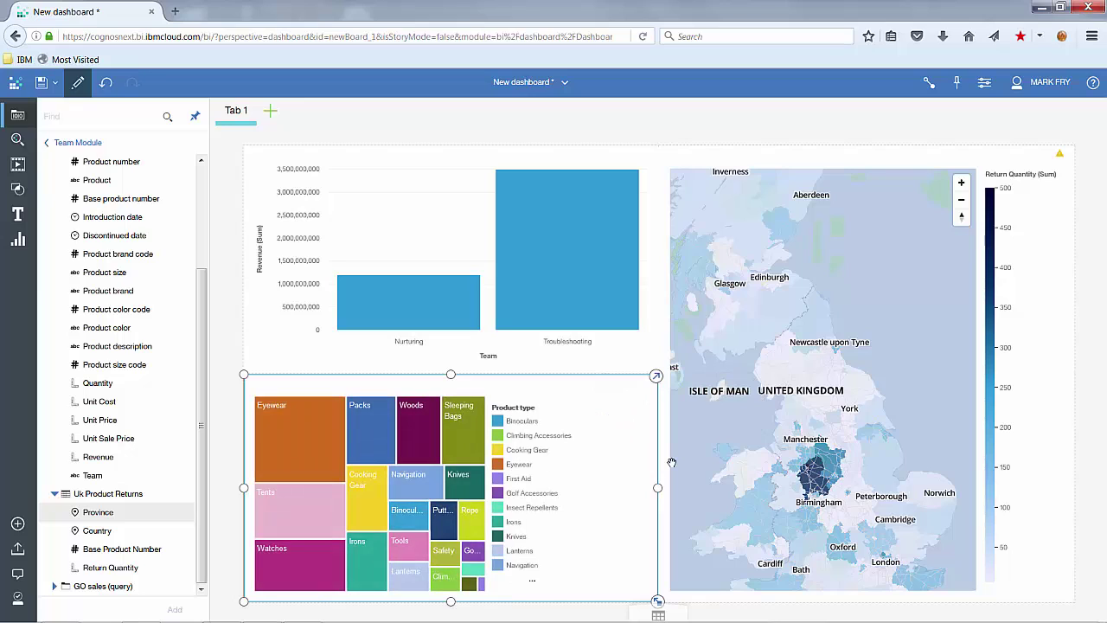
{"action": "left_click", "coordinate": [516, 412]}
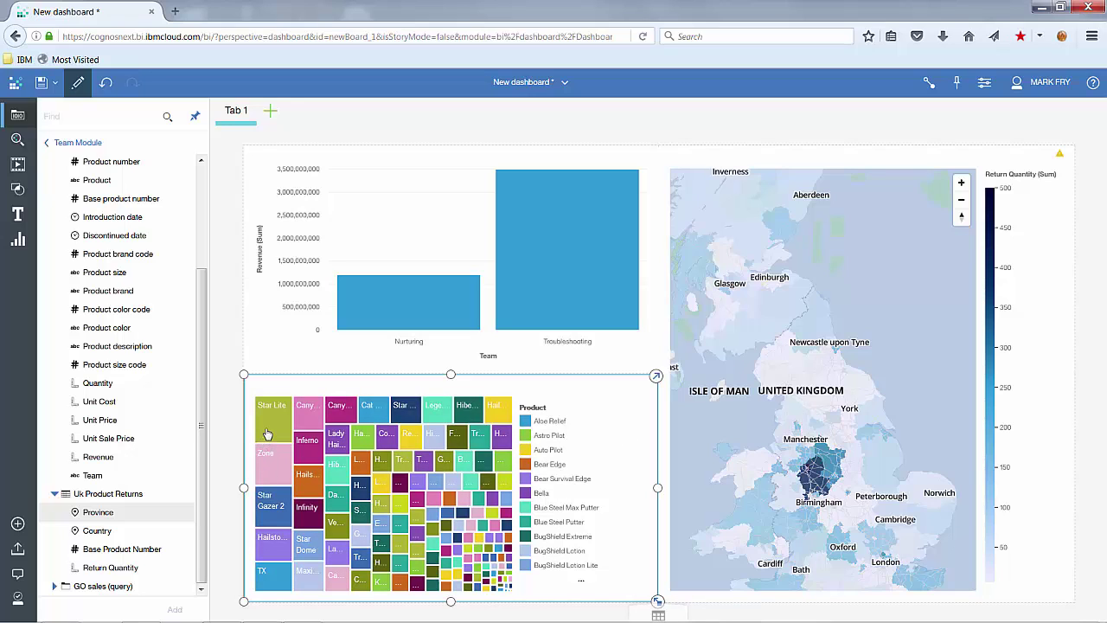
{"action": "mouse_move", "coordinate": [268, 434]}
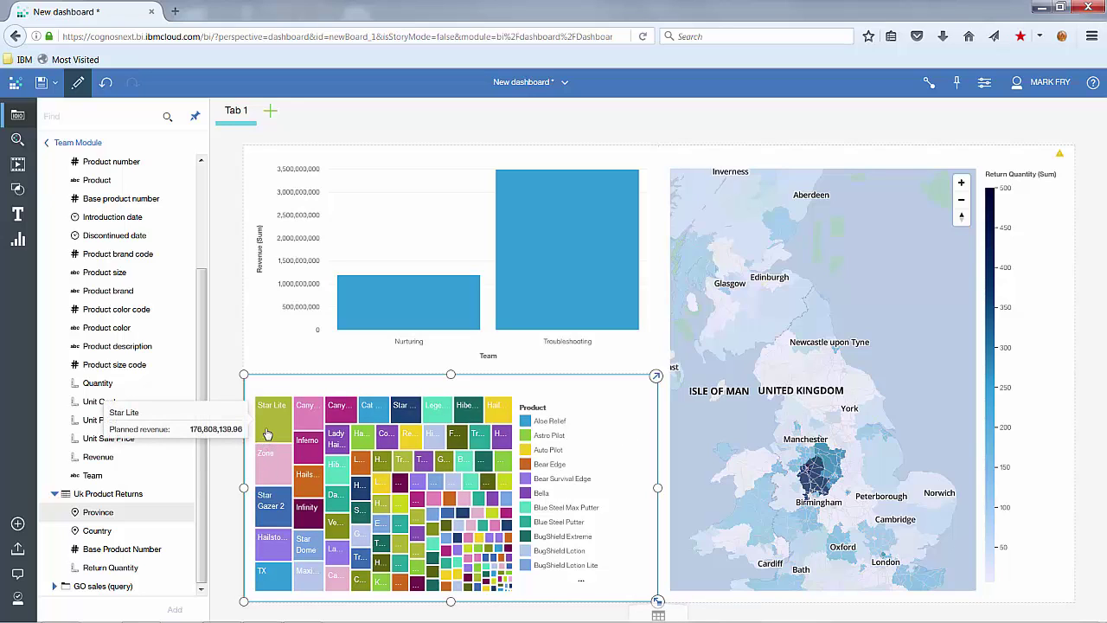
Drill the planned revenue treemap back up from Product through Product type to the Product line level
{"action": "left_click", "coordinate": [538, 410]}
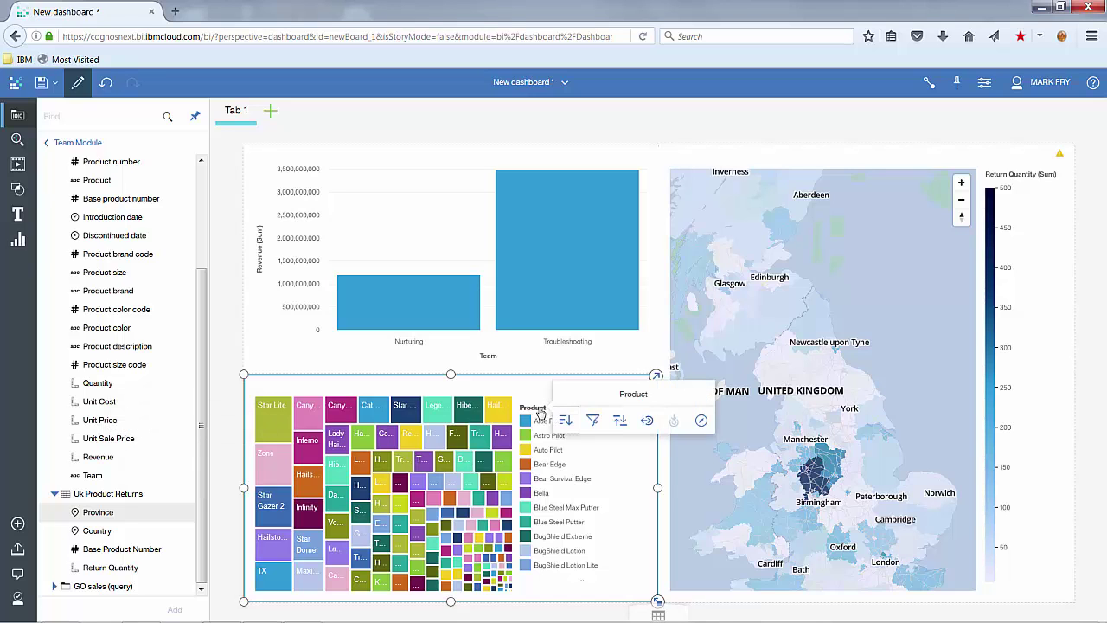
{"action": "left_click", "coordinate": [647, 420]}
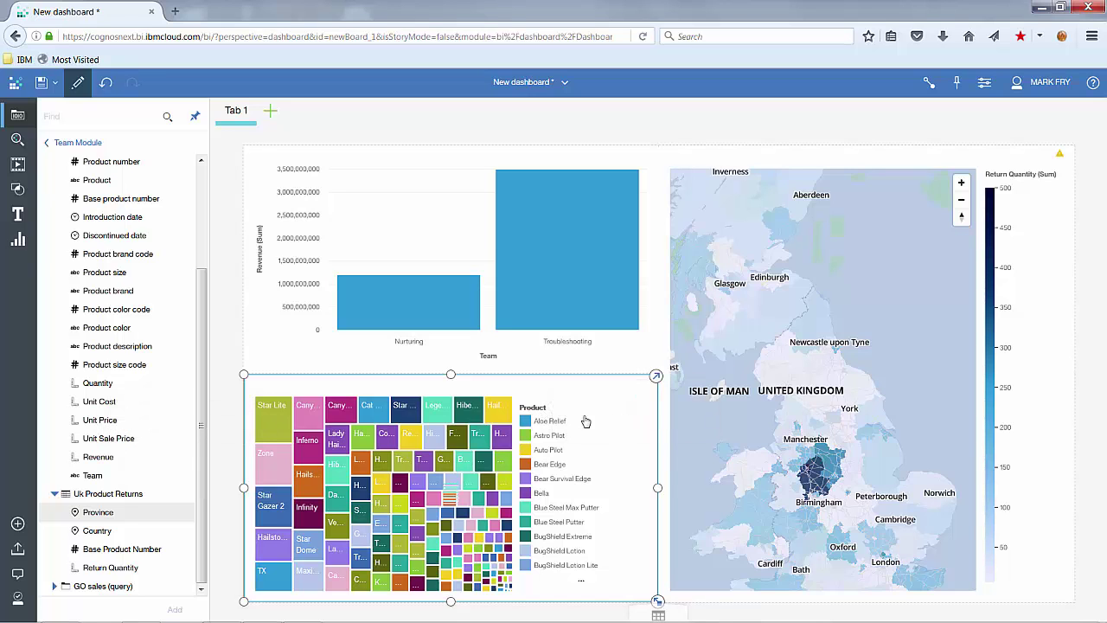
{"action": "left_click", "coordinate": [530, 411]}
{"action": "left_click", "coordinate": [636, 420]}
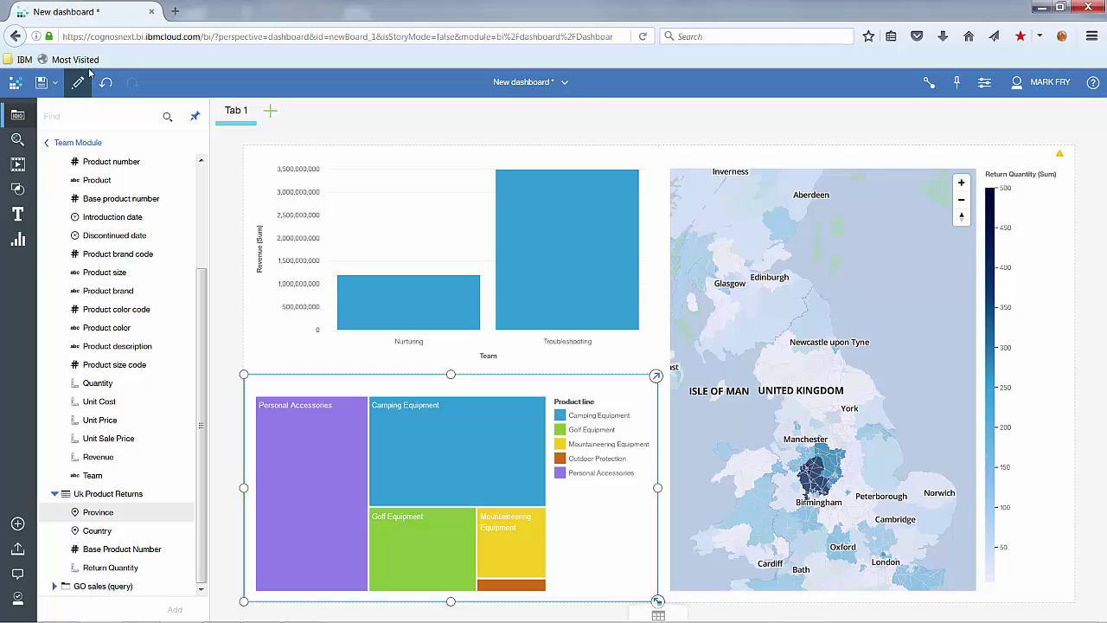
Save the dashboard in My content as "Team Dashboard" and close it
{"action": "left_click", "coordinate": [41, 85]}
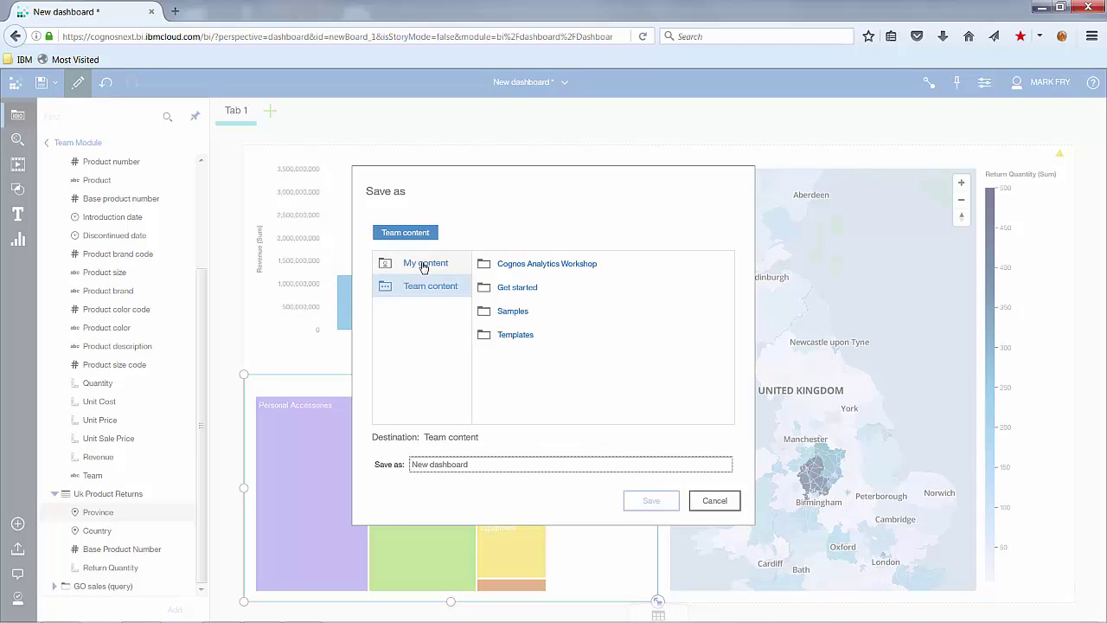
{"action": "left_click", "coordinate": [423, 264]}
{"action": "left_click_drag", "start_coordinate": [481, 464], "coordinate": [389, 462]}
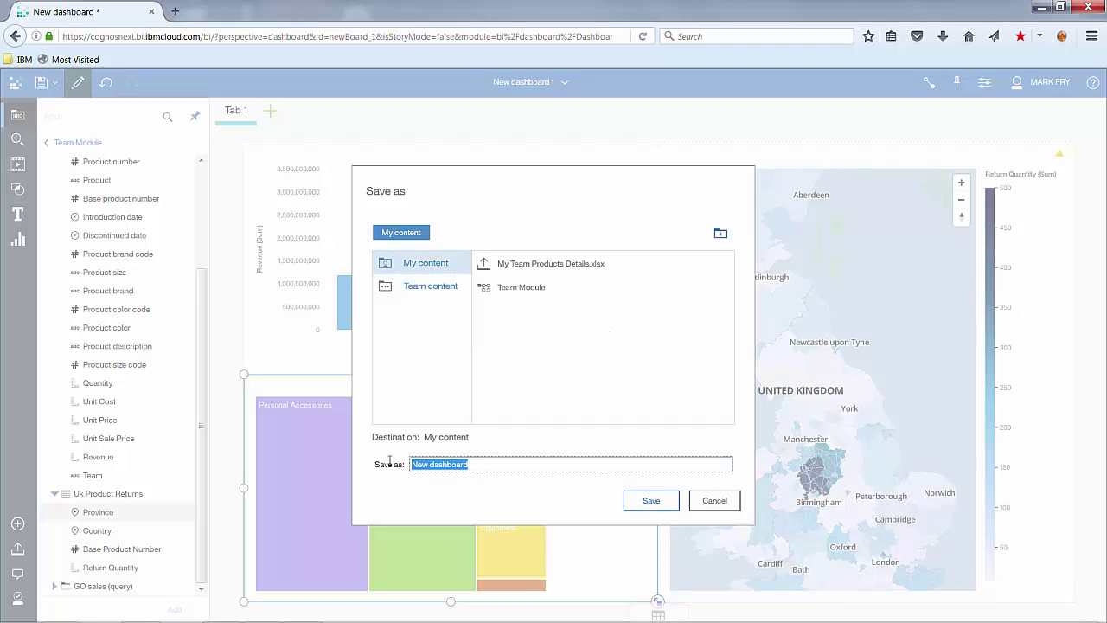
{"action": "type", "text": "Team Dashboard"}
{"action": "left_click", "coordinate": [659, 501]}
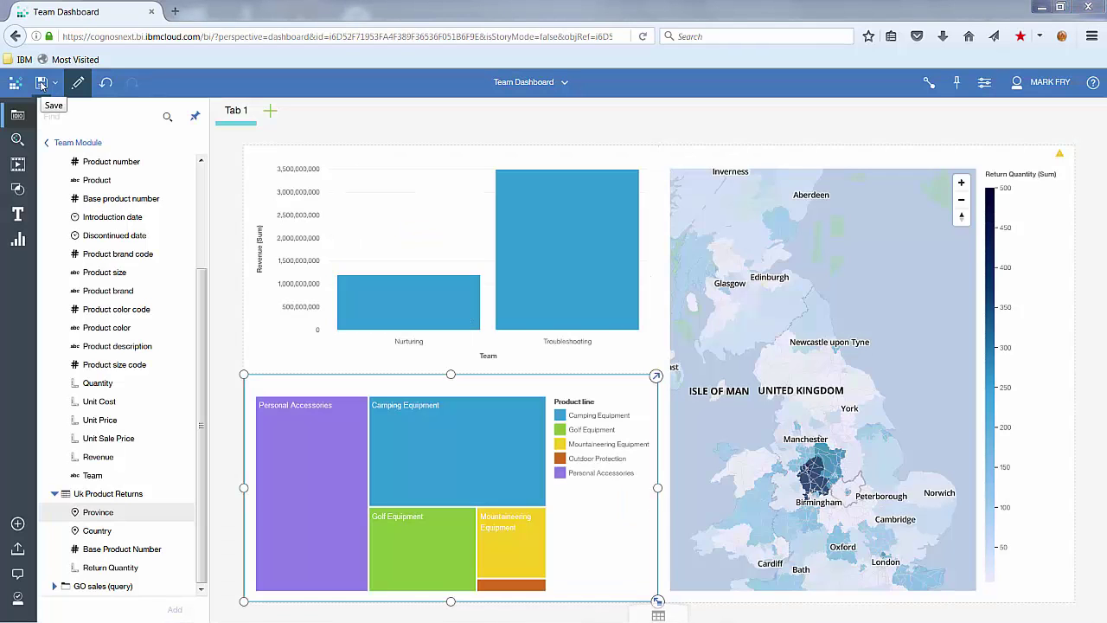
{"action": "left_click", "coordinate": [564, 82]}
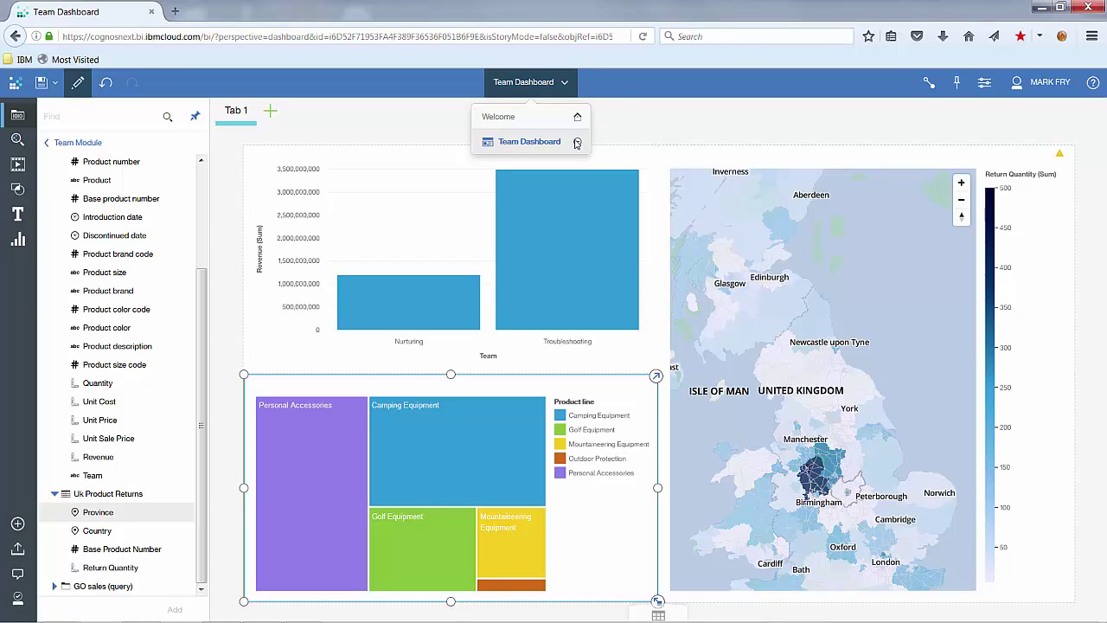
{"action": "left_click", "coordinate": [577, 142]}
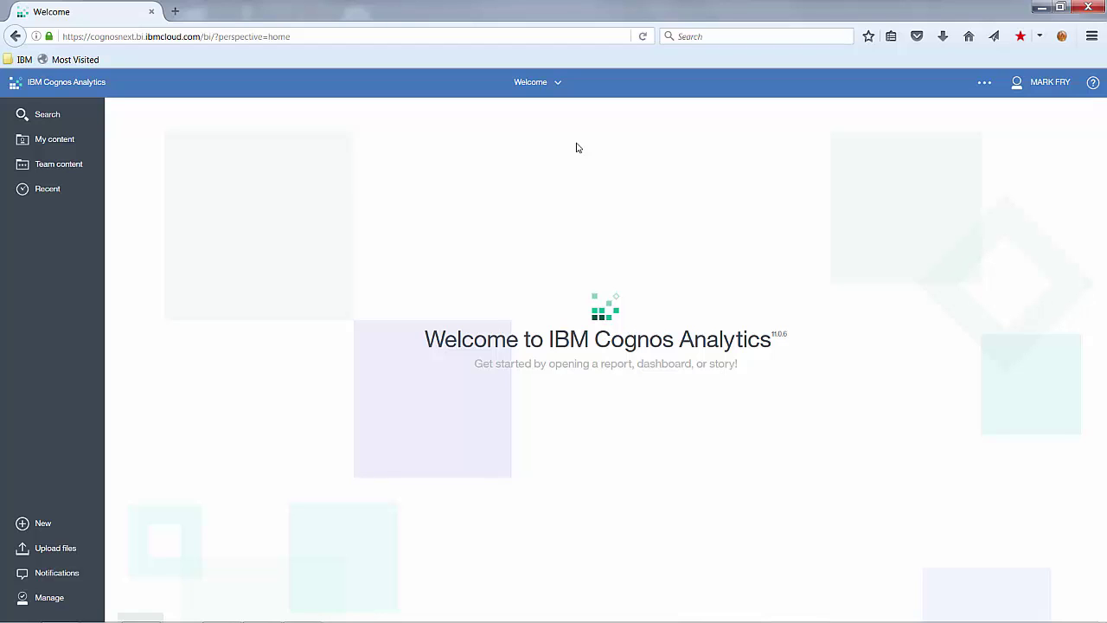
Create a new data module with the GOSALES schema of the great_outdoors_sales data server as its source
{"action": "left_click", "coordinate": [23, 526]}
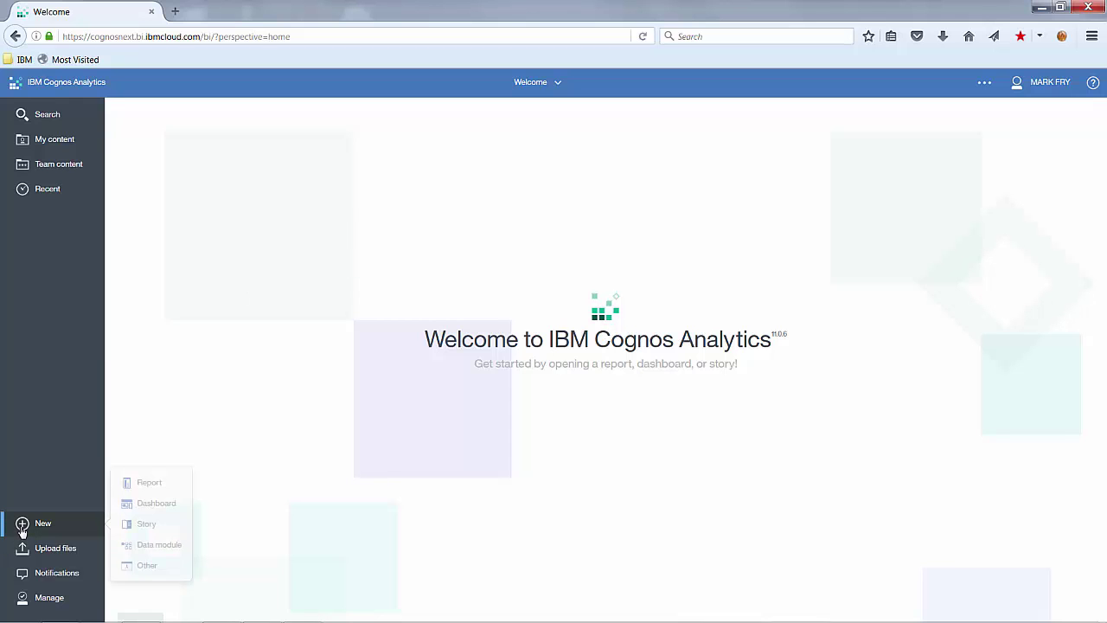
{"action": "left_click", "coordinate": [163, 551]}
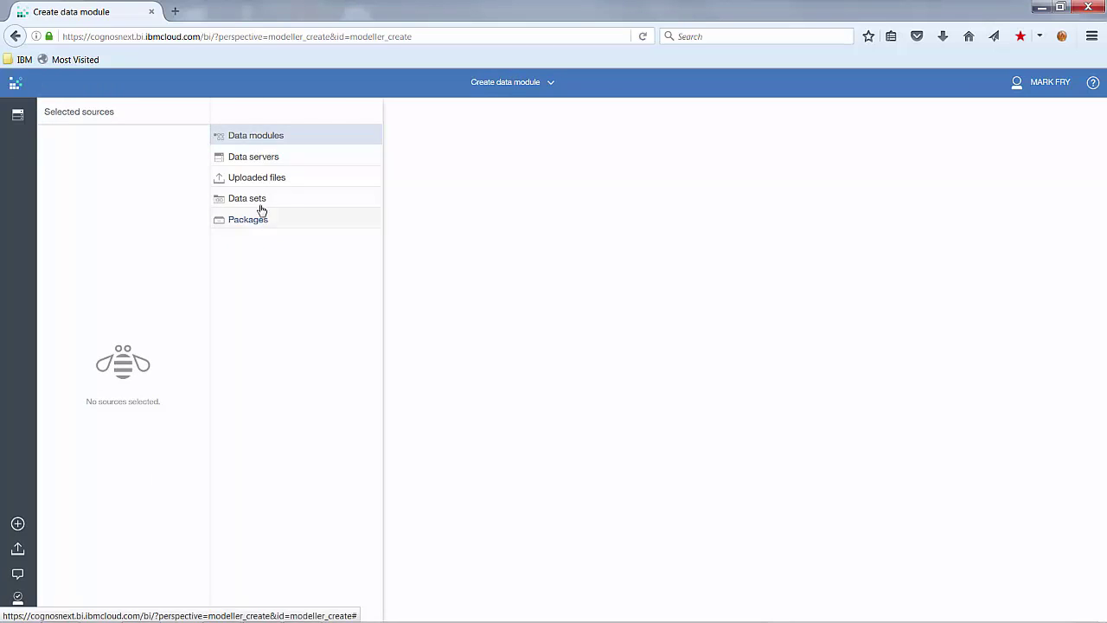
{"action": "left_click", "coordinate": [264, 163]}
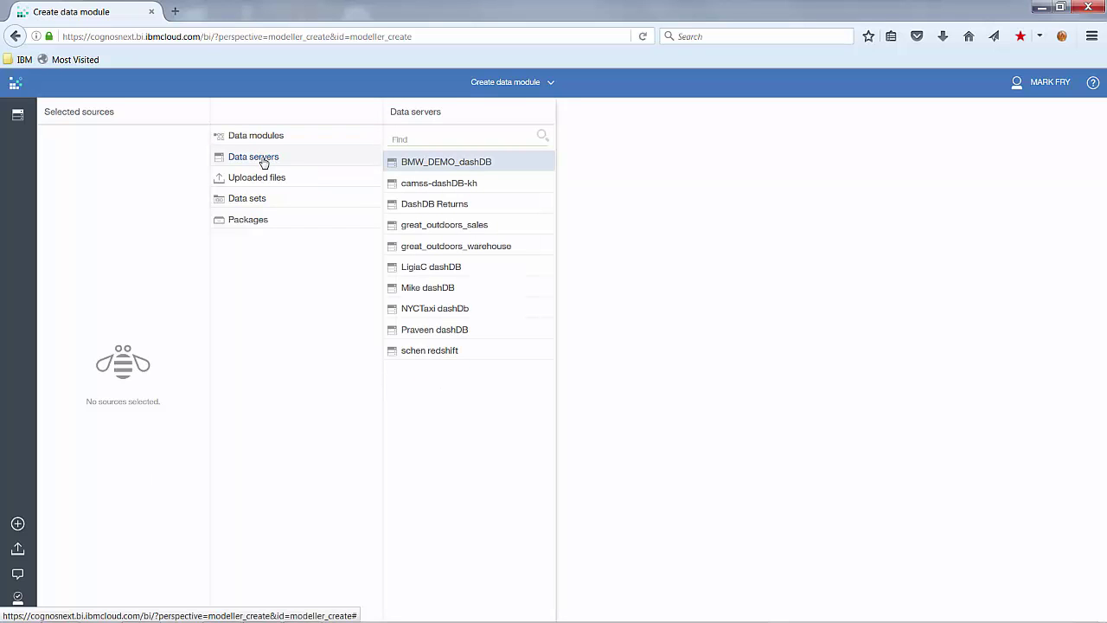
{"action": "left_click", "coordinate": [478, 226]}
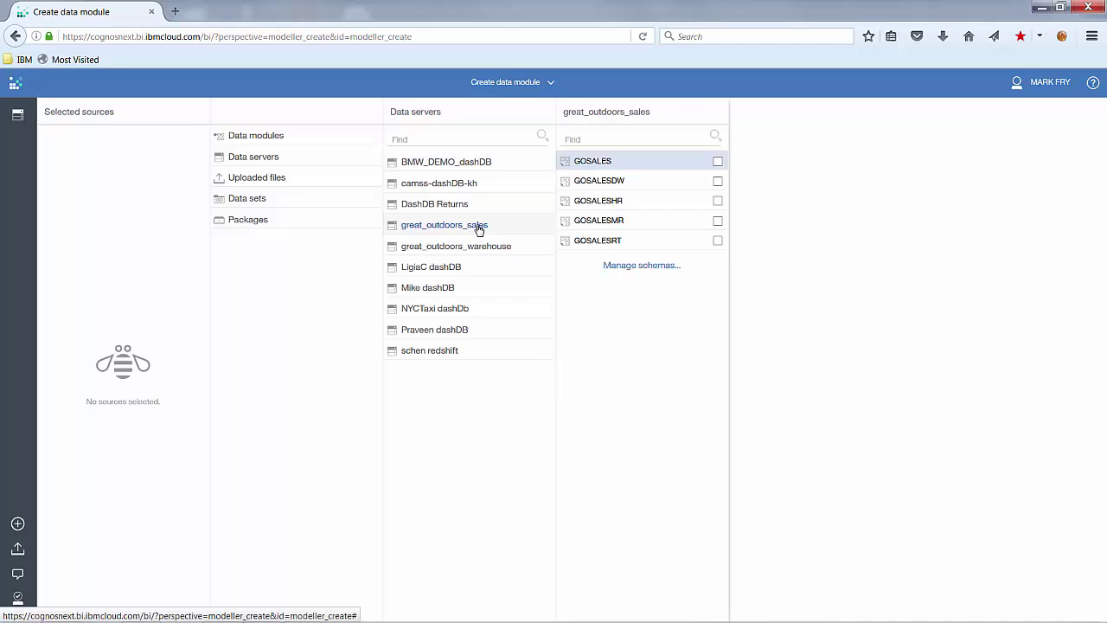
{"action": "left_click", "coordinate": [718, 162]}
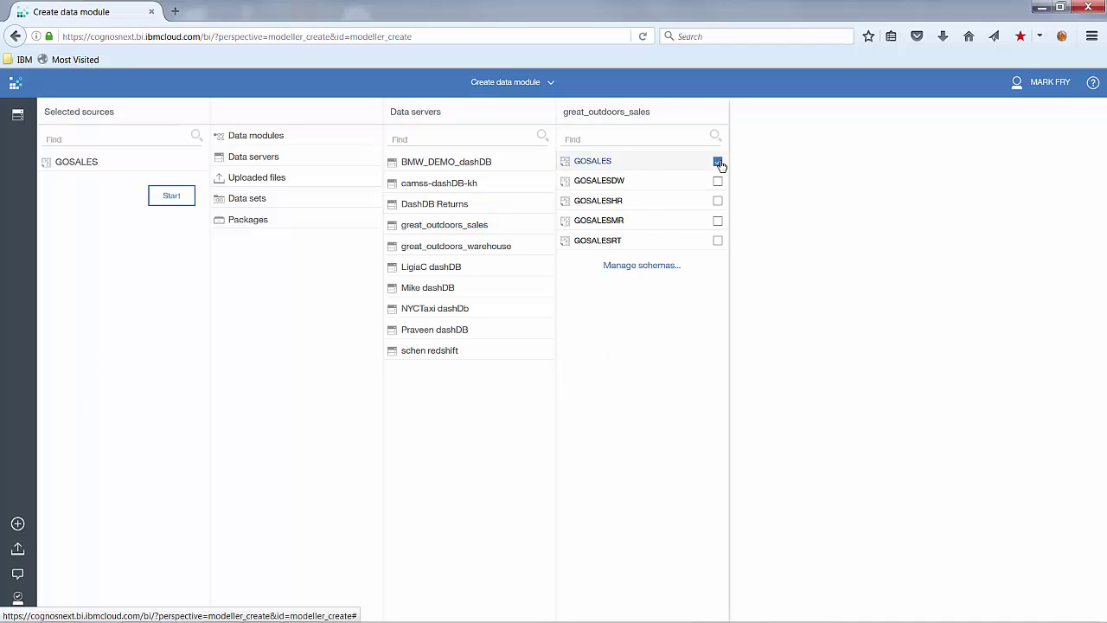
{"action": "left_click", "coordinate": [177, 199]}
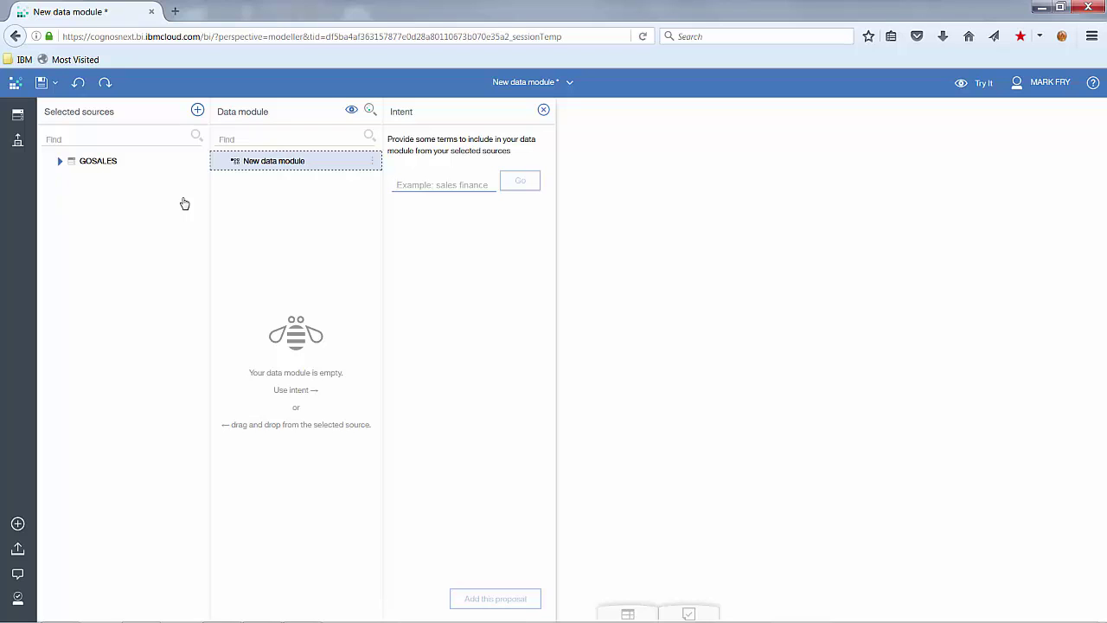
Add the tables proposed for the intent "product inventory" to the data module and reposition Product Type and Branch to untangle the diagram
{"action": "left_click", "coordinate": [60, 162]}
{"action": "left_click", "coordinate": [463, 186]}
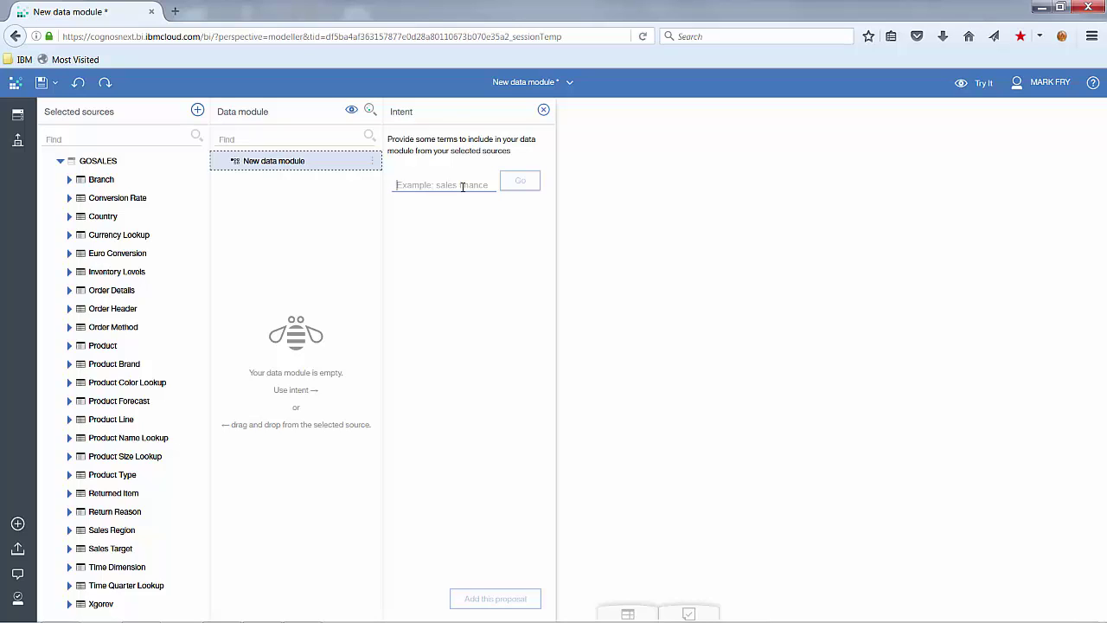
{"action": "type", "text": "prod"}
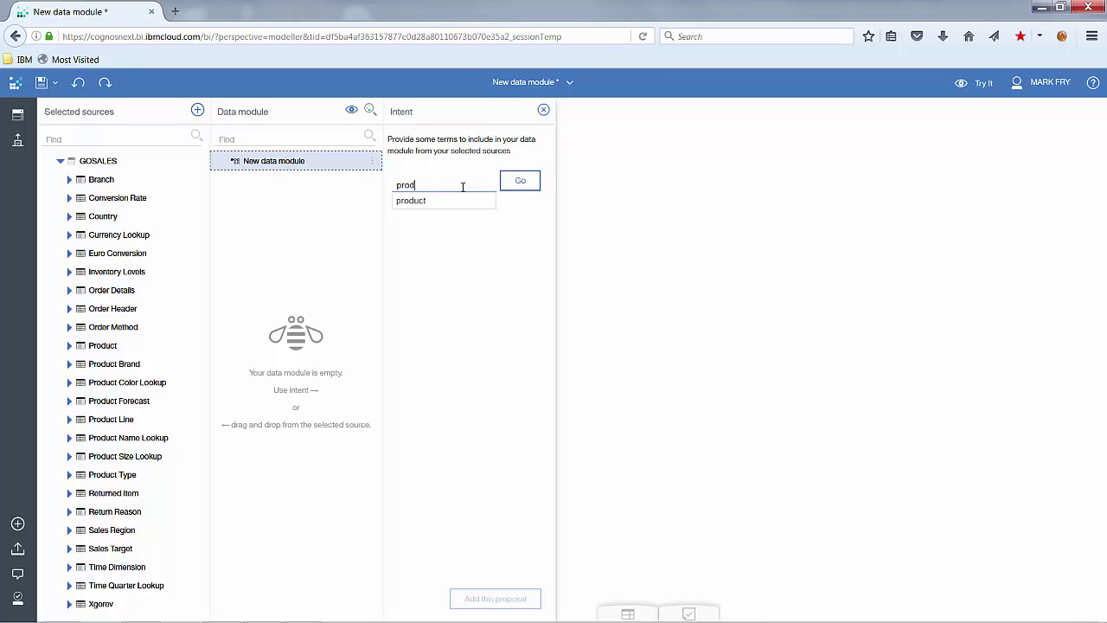
{"action": "type", "text": "uct i"}
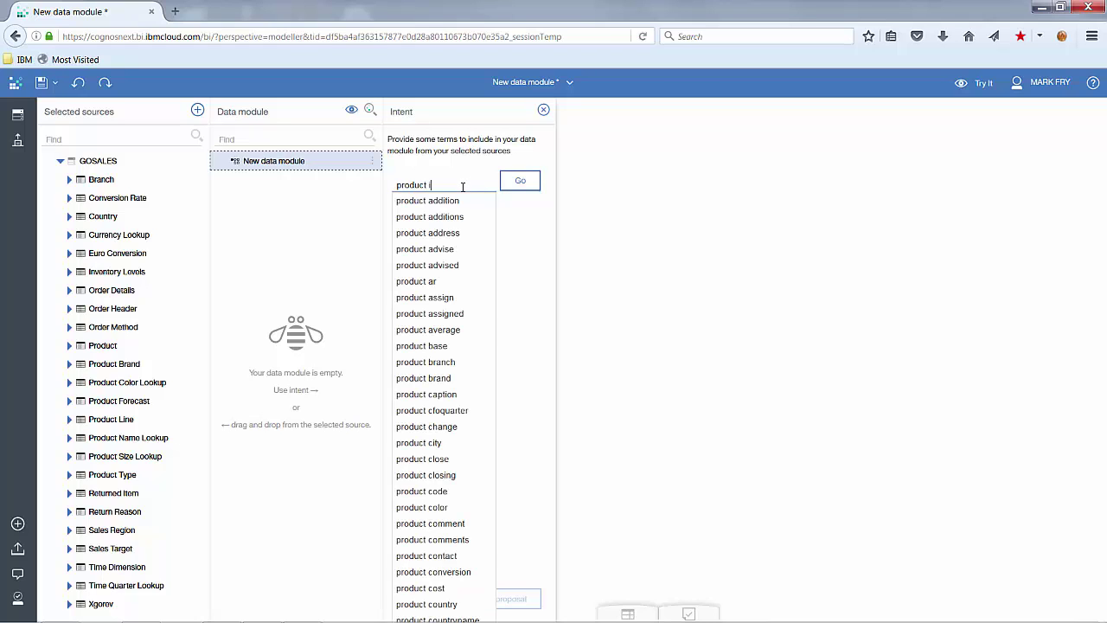
{"action": "type", "text": "nventory"}
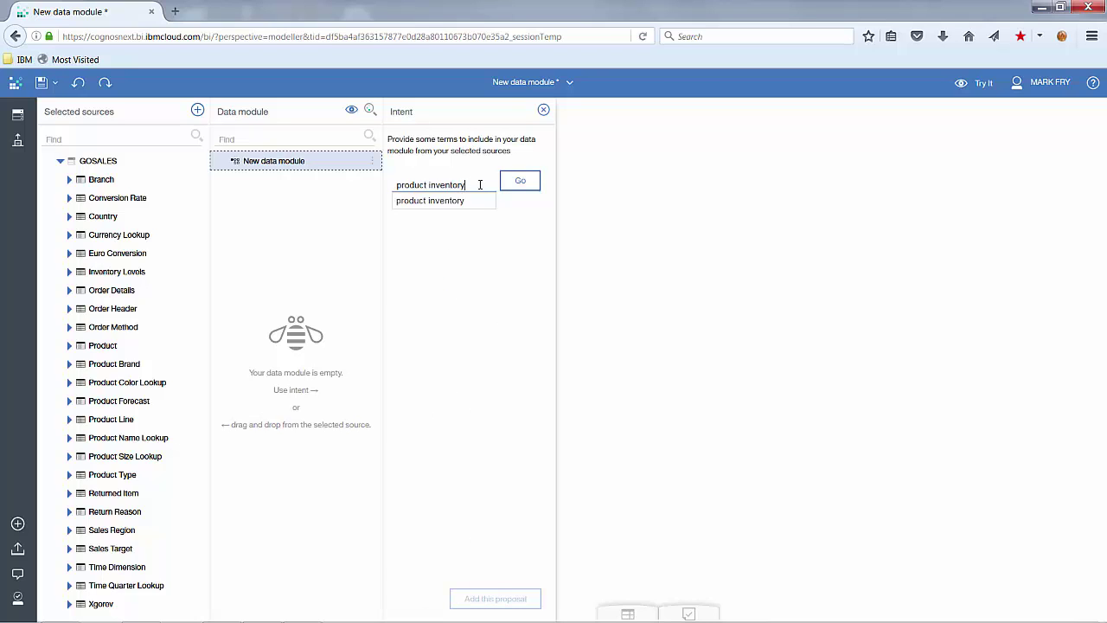
{"action": "left_click", "coordinate": [533, 181]}
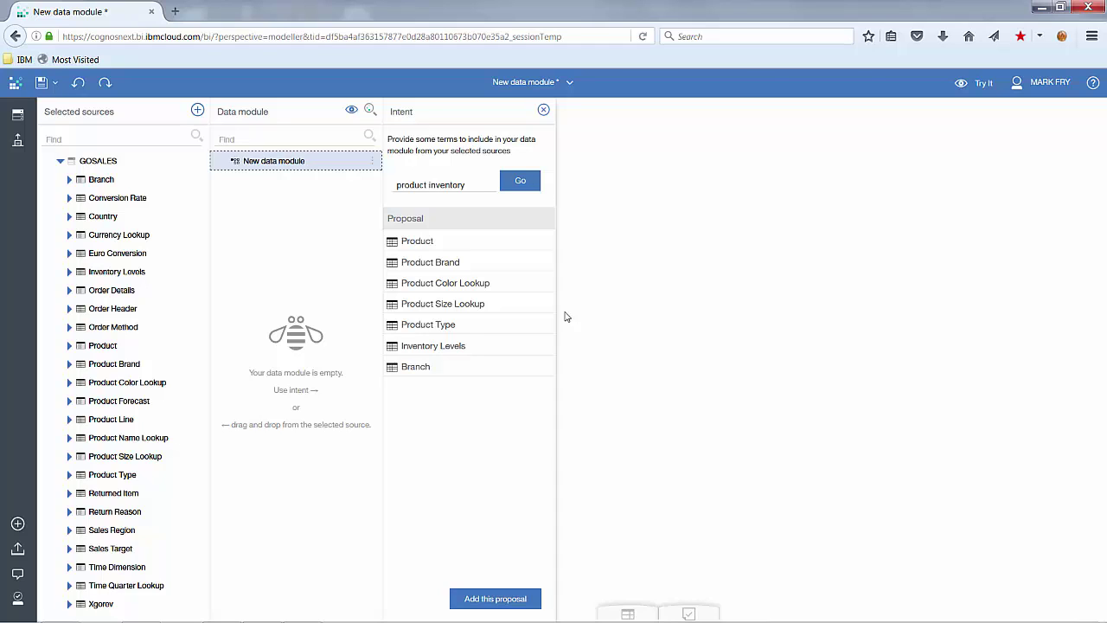
{"action": "left_click", "coordinate": [519, 599]}
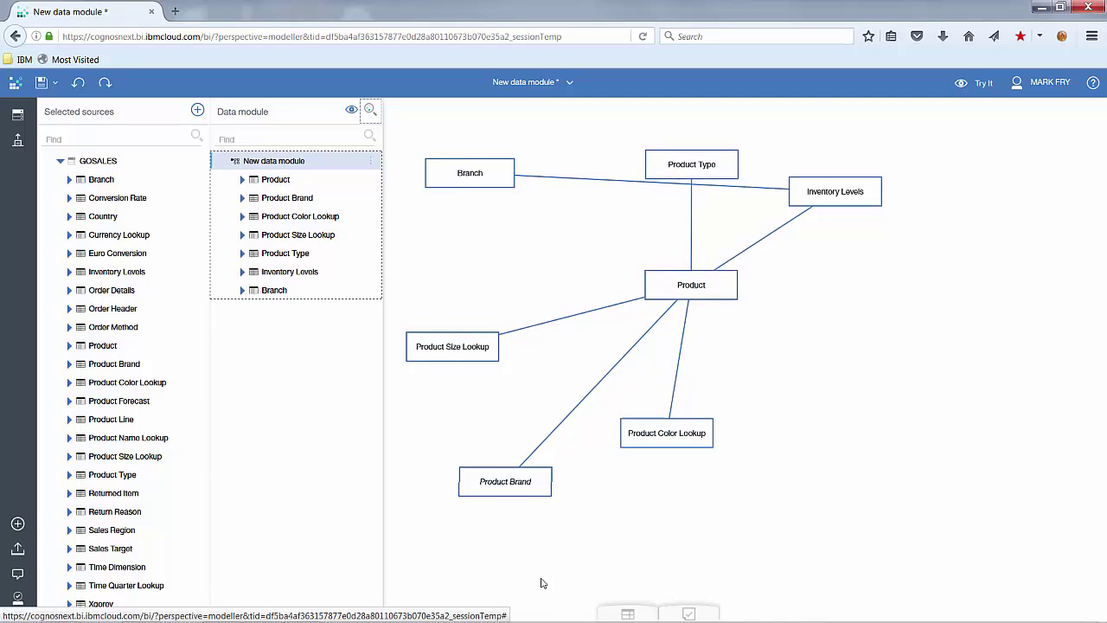
{"action": "left_click_drag", "start_coordinate": [706, 170], "coordinate": [833, 361]}
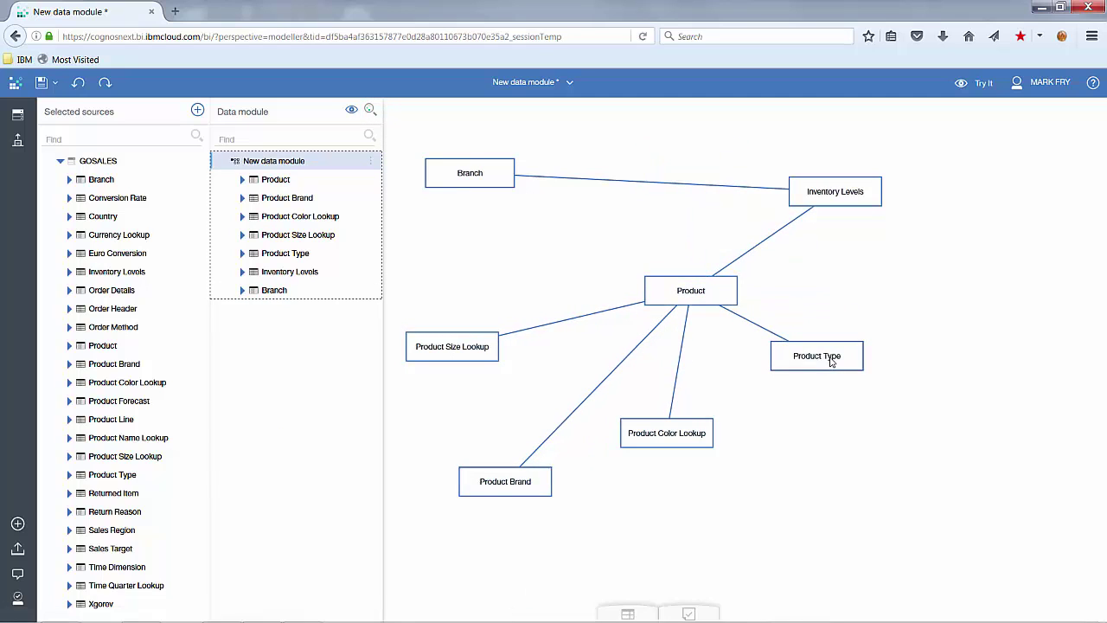
{"action": "left_click_drag", "start_coordinate": [504, 178], "coordinate": [658, 170]}
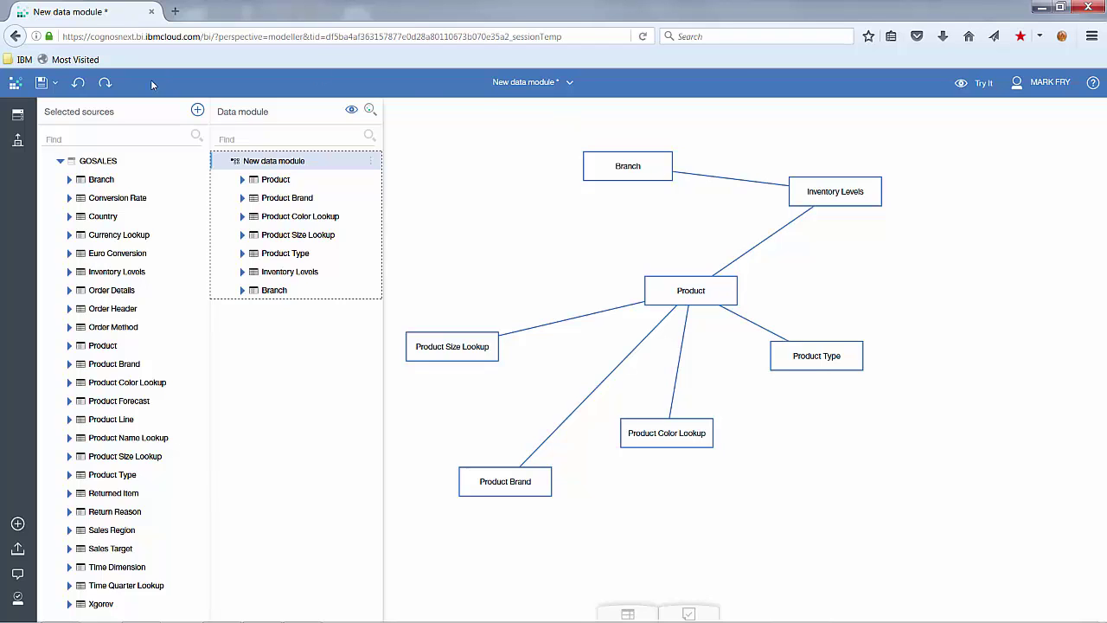
Save the data module in My content as "Inventory Module" and close it
{"action": "left_click", "coordinate": [56, 84]}
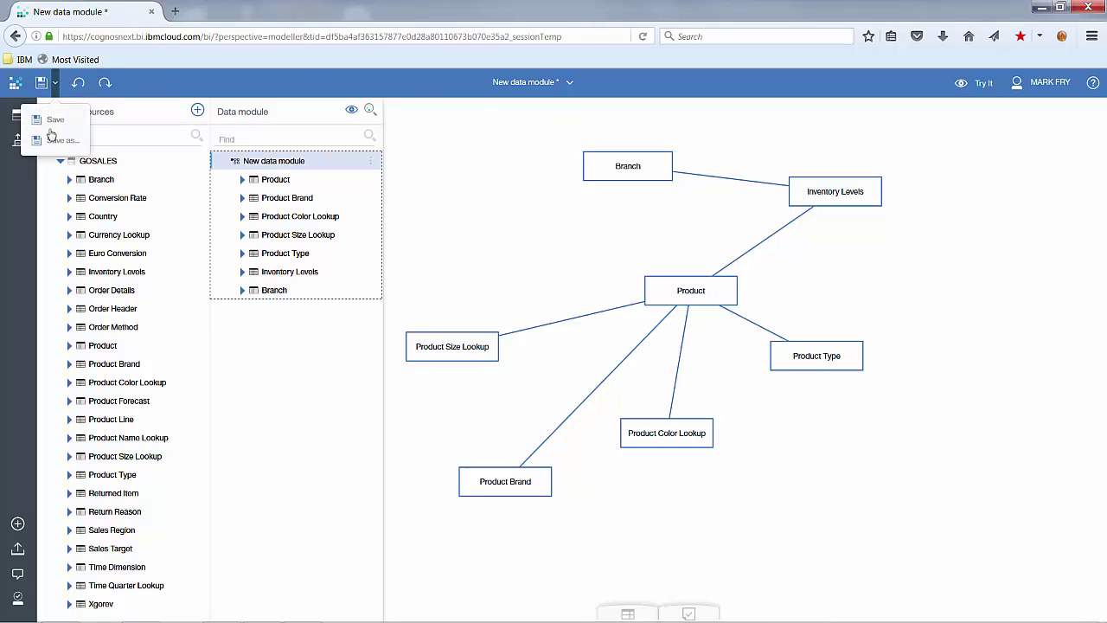
{"action": "left_click", "coordinate": [52, 141]}
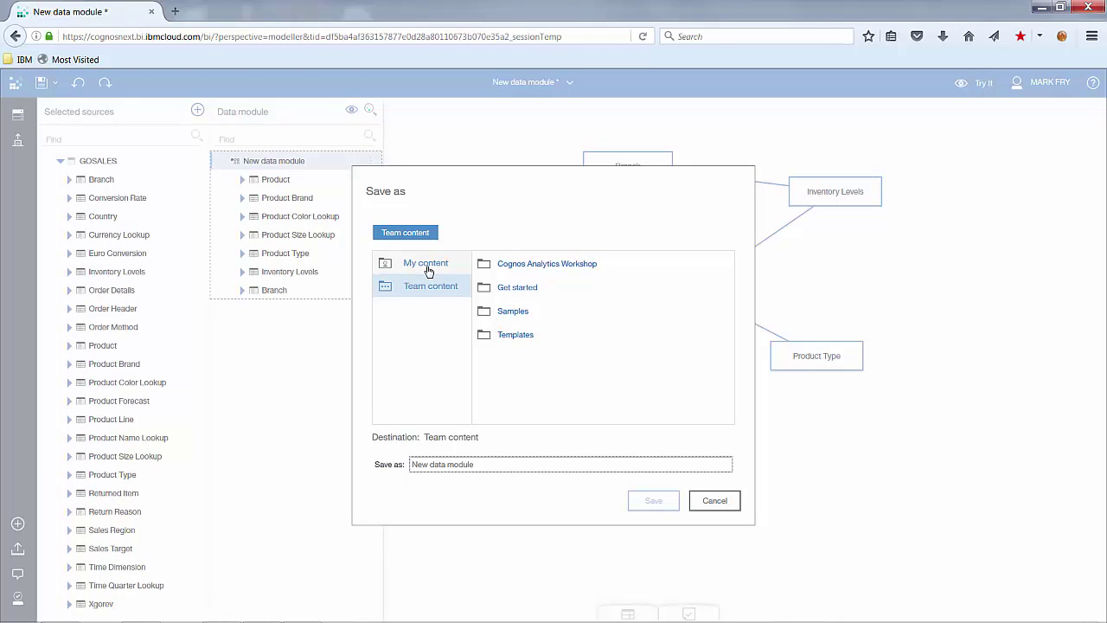
{"action": "left_click", "coordinate": [428, 266]}
{"action": "left_click_drag", "start_coordinate": [474, 464], "coordinate": [398, 464]}
{"action": "key", "text": "BackSpace"}
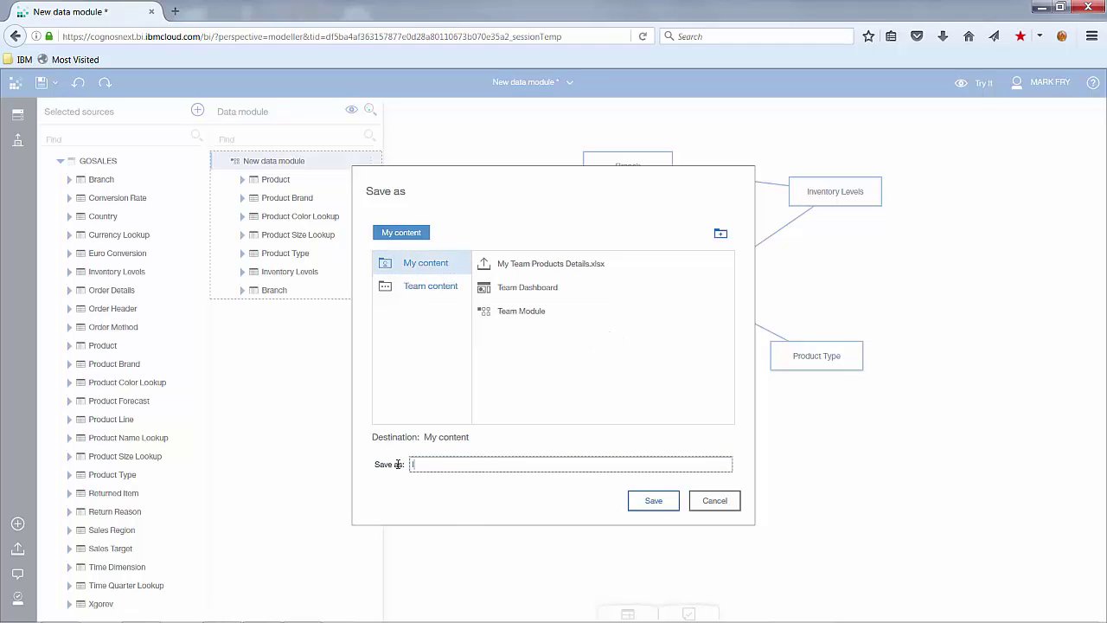
{"action": "type", "text": "Inventory Module"}
{"action": "left_click", "coordinate": [654, 500]}
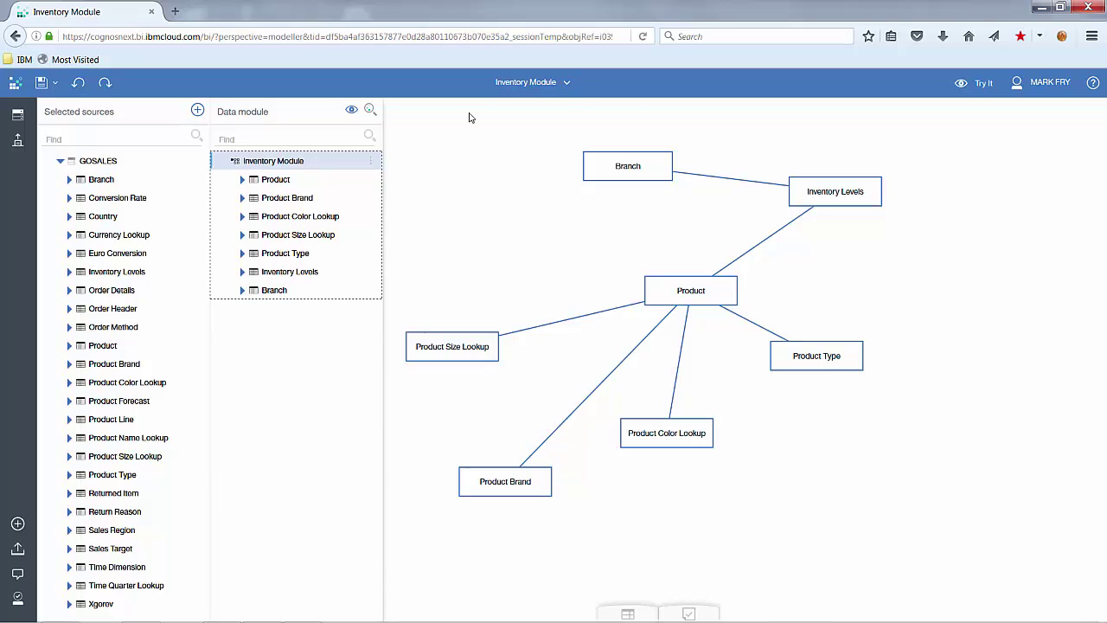
{"action": "left_click", "coordinate": [566, 82]}
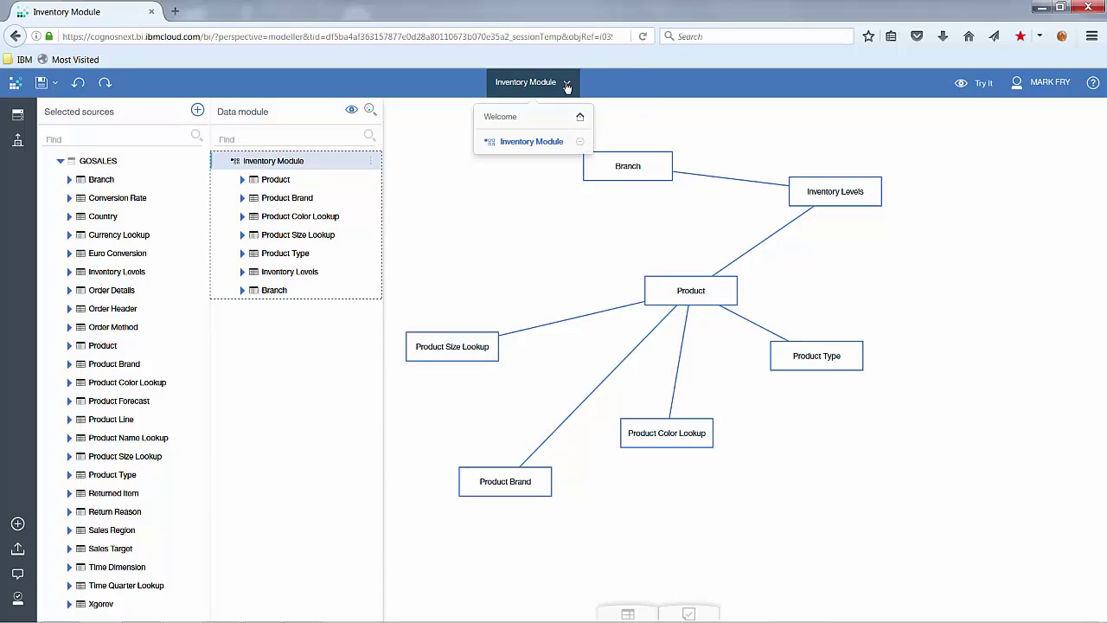
{"action": "left_click", "coordinate": [580, 143]}
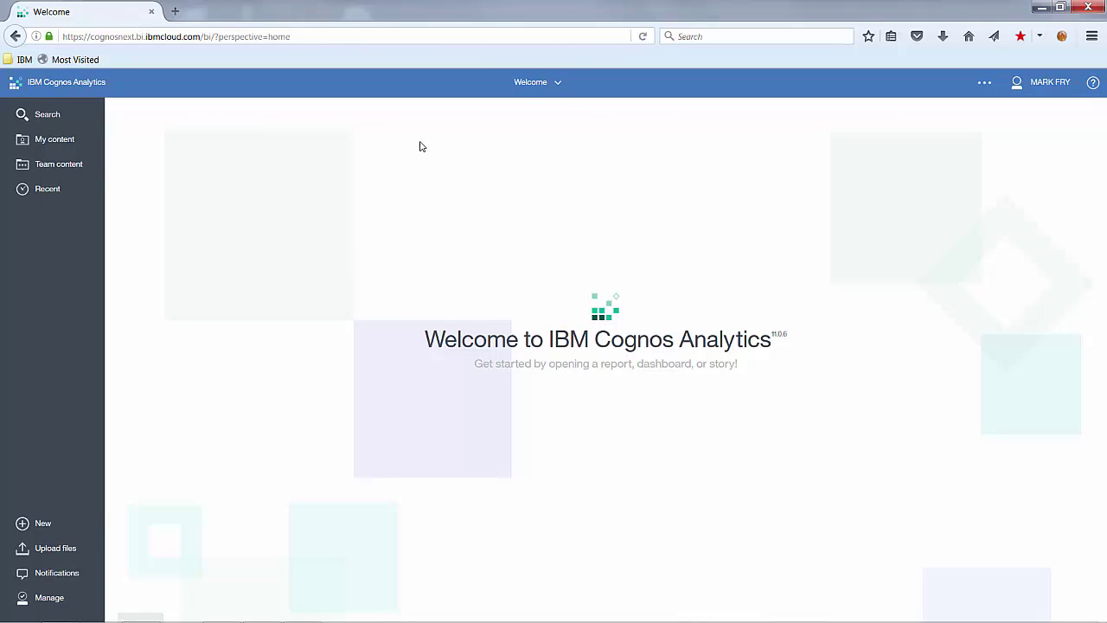
Open the Team Module from My content for editing
{"action": "left_click", "coordinate": [68, 145]}
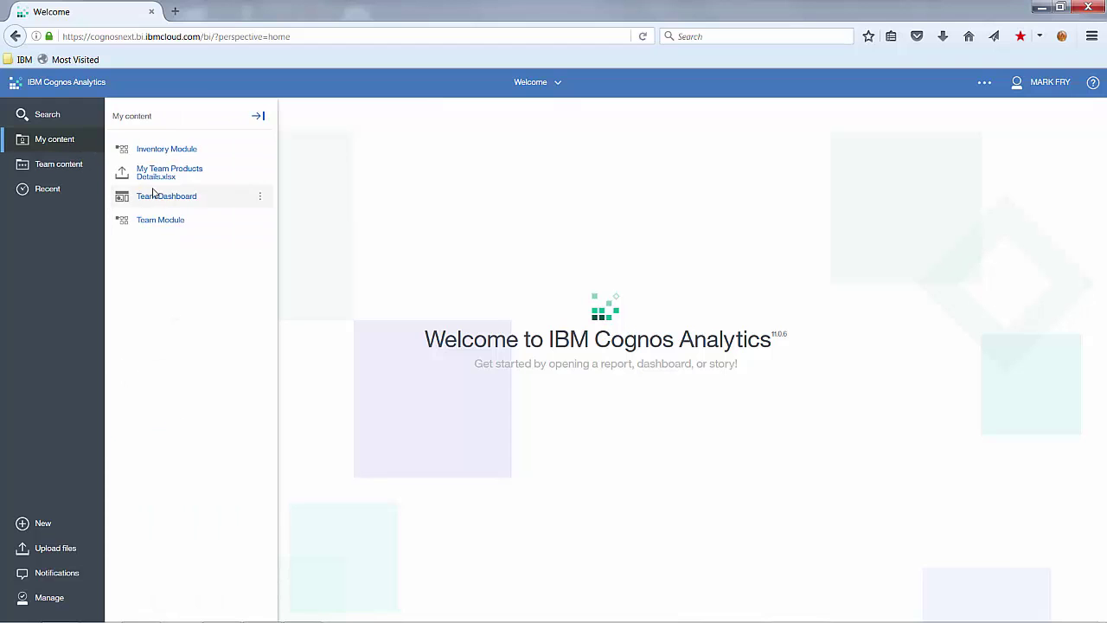
{"action": "left_click", "coordinate": [160, 221]}
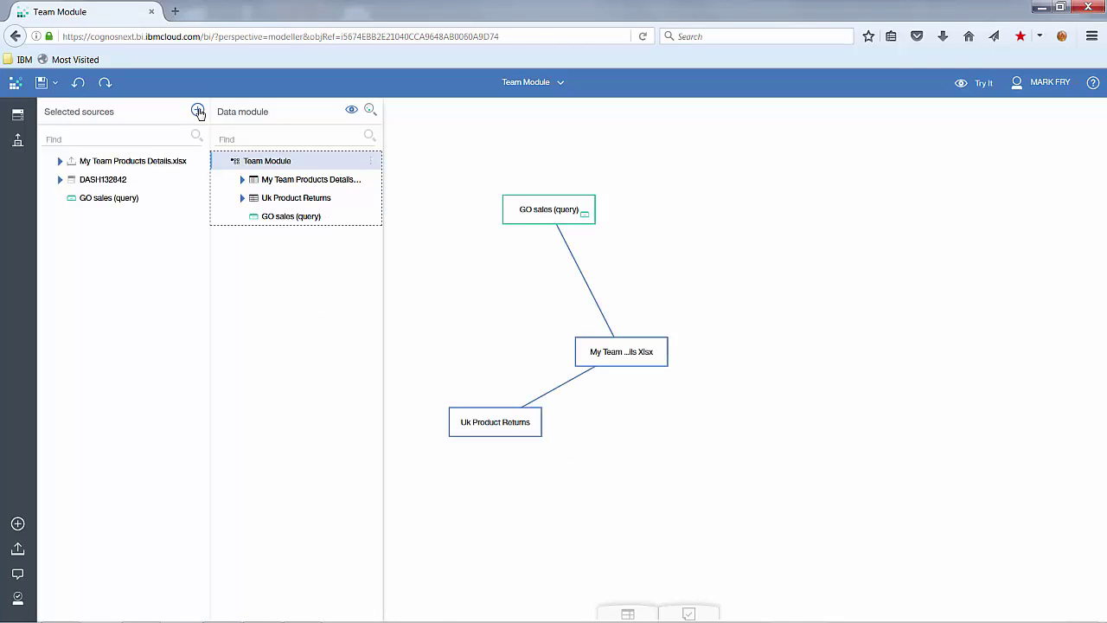
Add the Inventory Module data module from My content to the Team Module's selected sources
{"action": "left_click", "coordinate": [197, 111]}
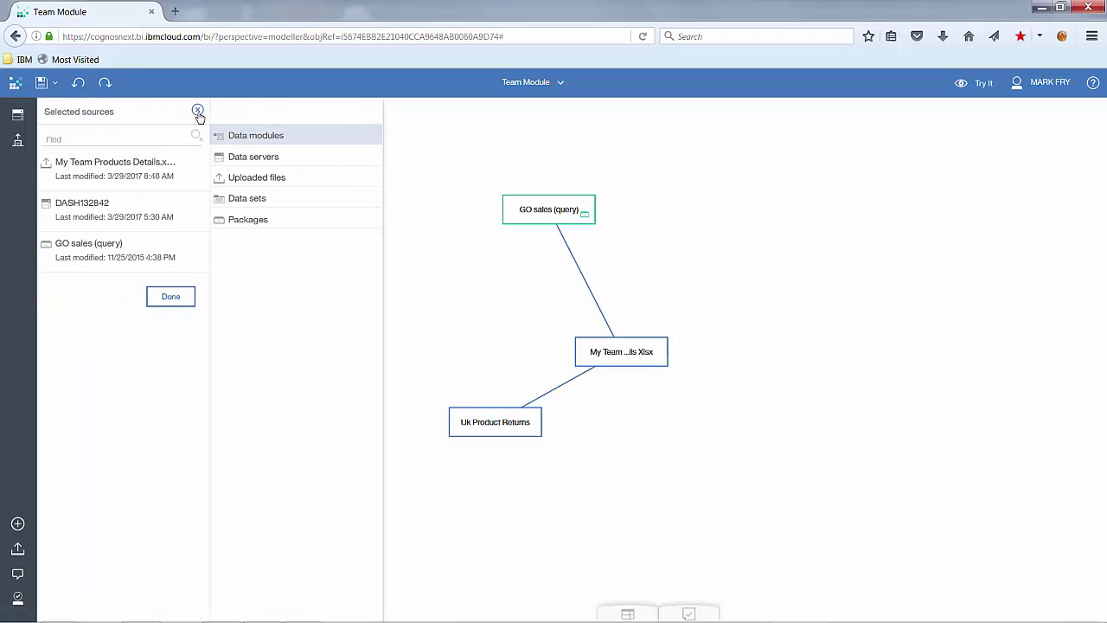
{"action": "left_click", "coordinate": [273, 138]}
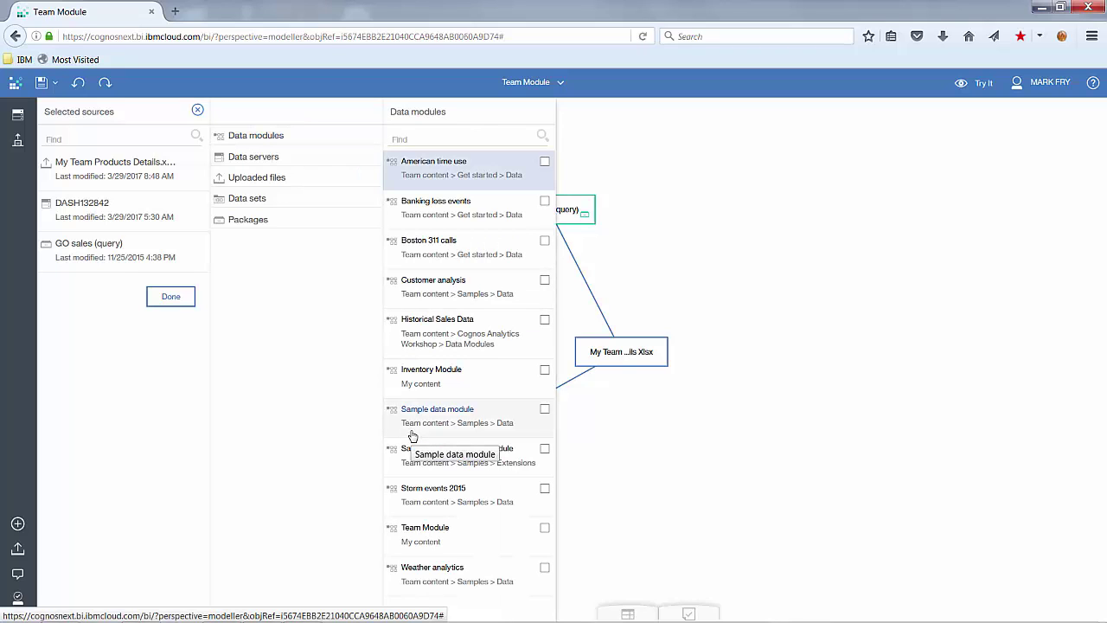
{"action": "left_click", "coordinate": [545, 371]}
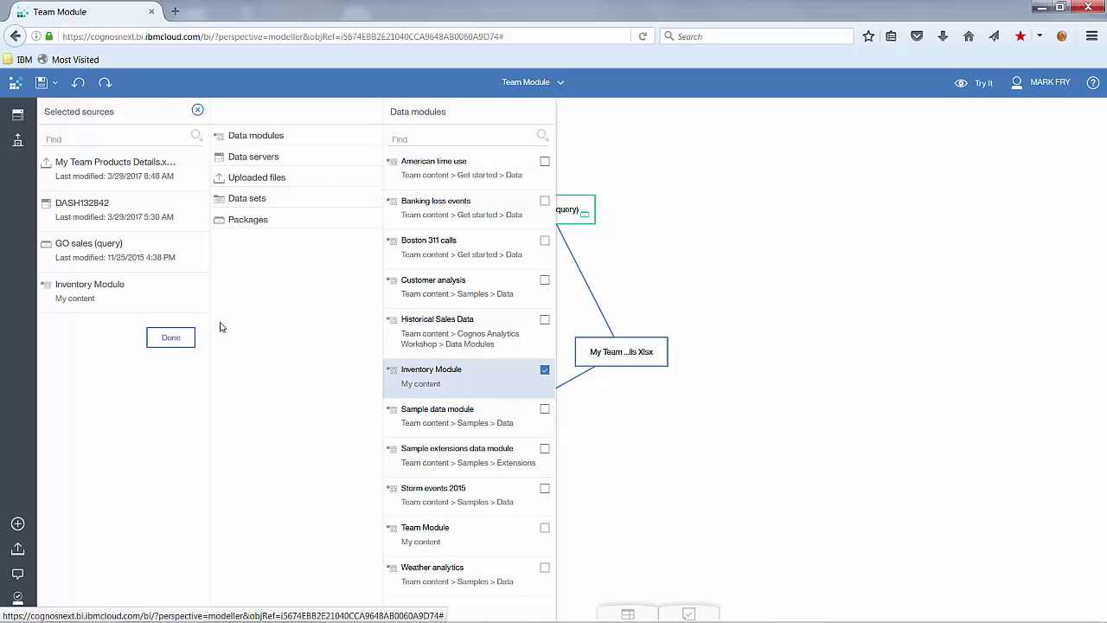
{"action": "left_click", "coordinate": [165, 342]}
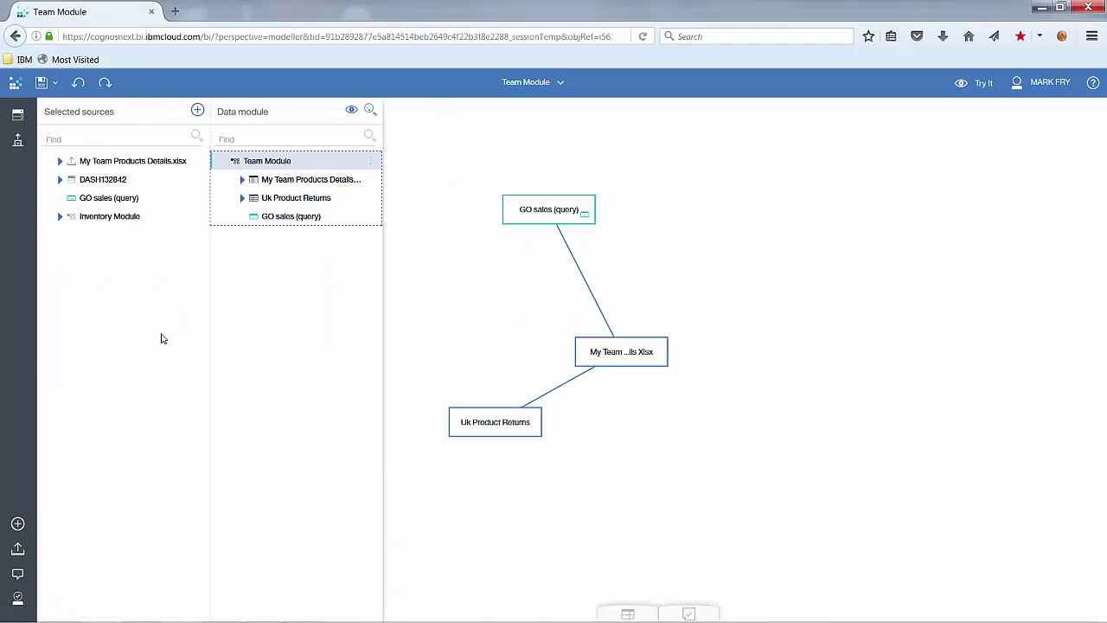
Add the Product and Inventory Levels tables from the Inventory Module source to the Team Module
{"action": "left_click", "coordinate": [61, 216]}
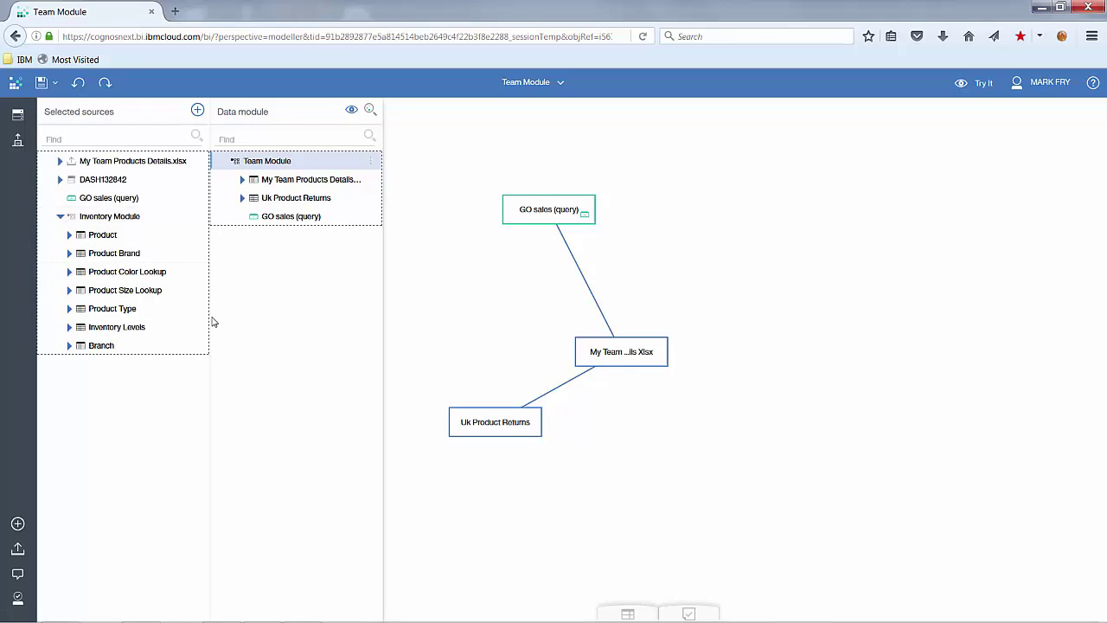
{"action": "left_click", "coordinate": [104, 238]}
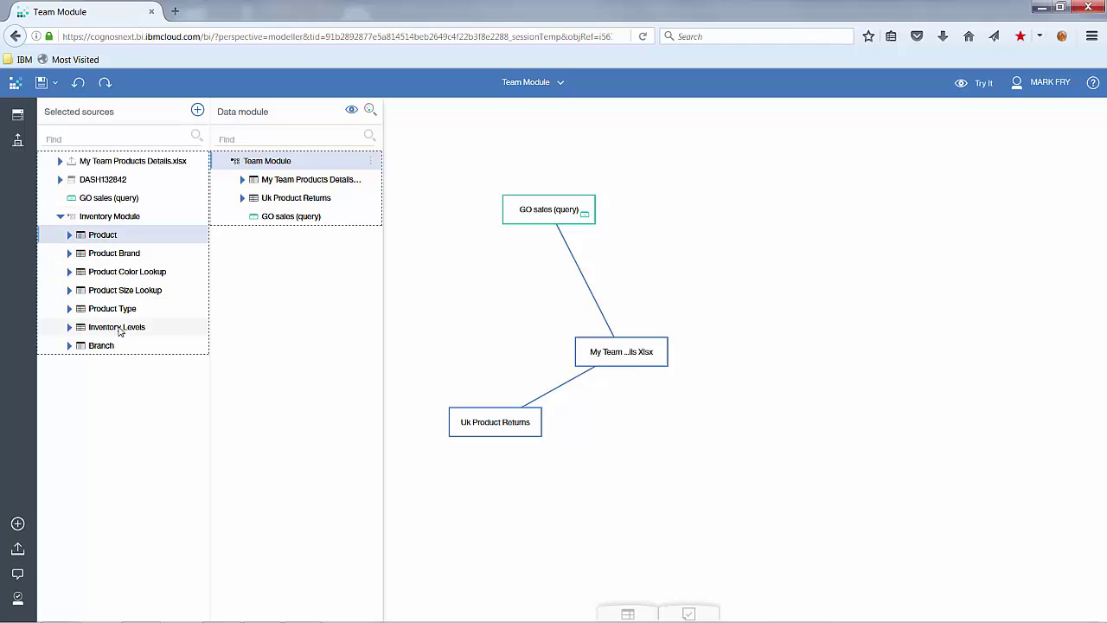
{"action": "left_click", "coordinate": [121, 331], "text": "ctrl"}
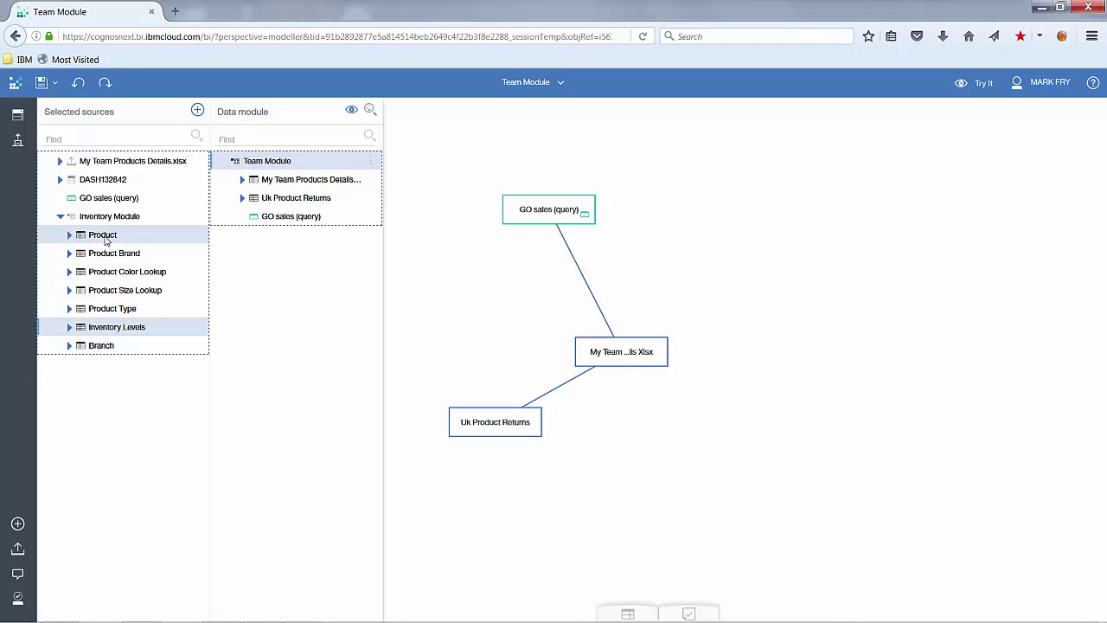
{"action": "left_click_drag", "start_coordinate": [110, 243], "coordinate": [268, 266]}
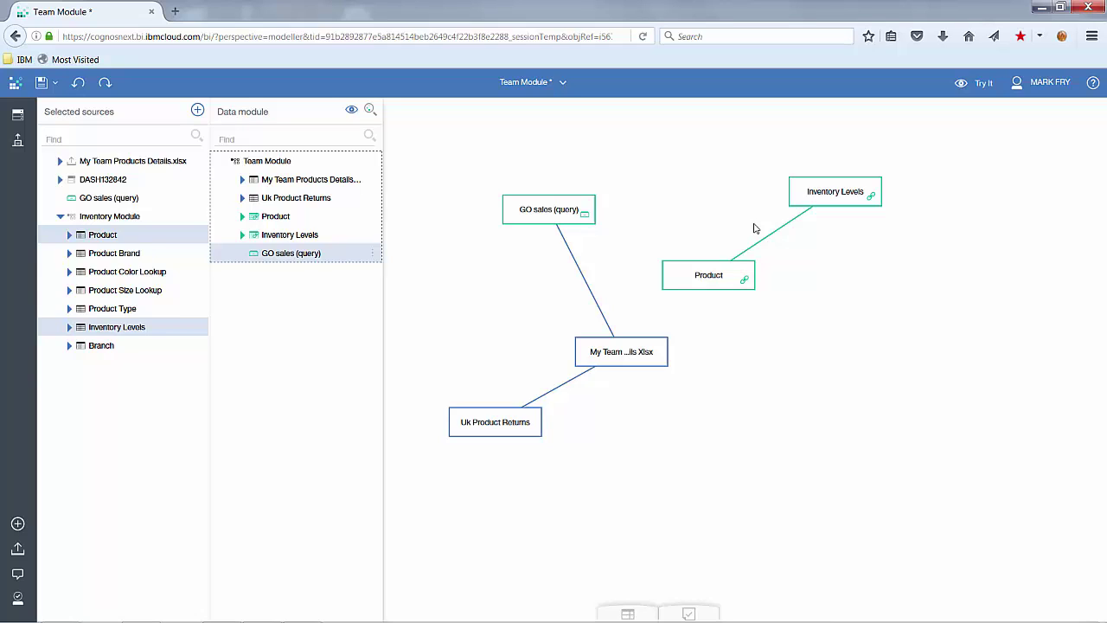
Join the My Team Products Details table to Product on product number, with a 1 to 1 cardinality, and refresh the preview of matching rows
{"action": "left_click", "coordinate": [624, 355]}
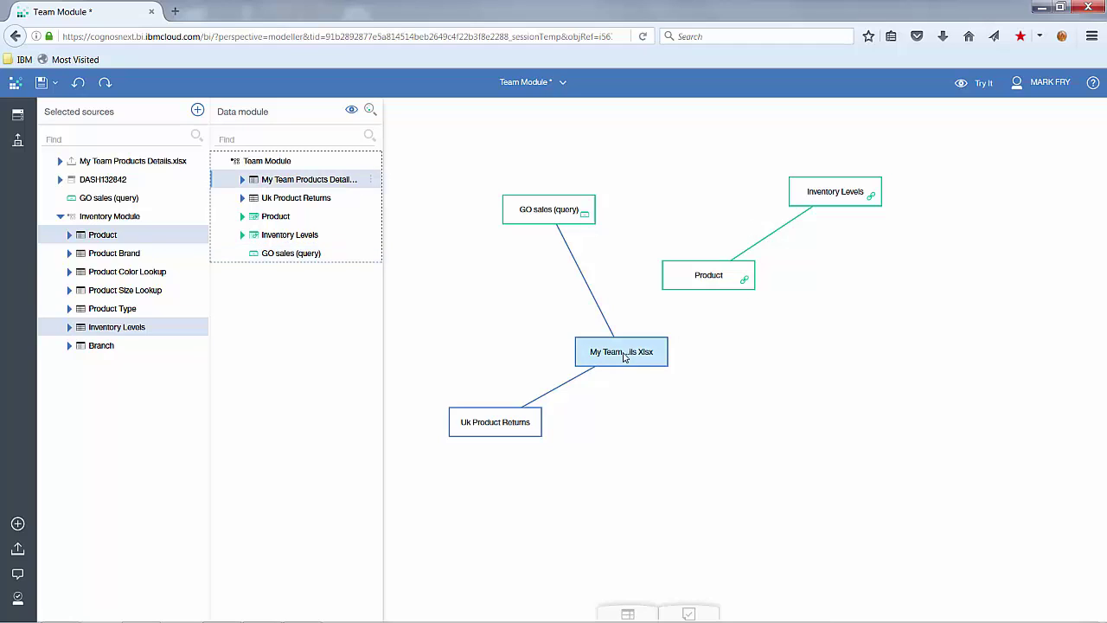
{"action": "right_click", "coordinate": [715, 282]}
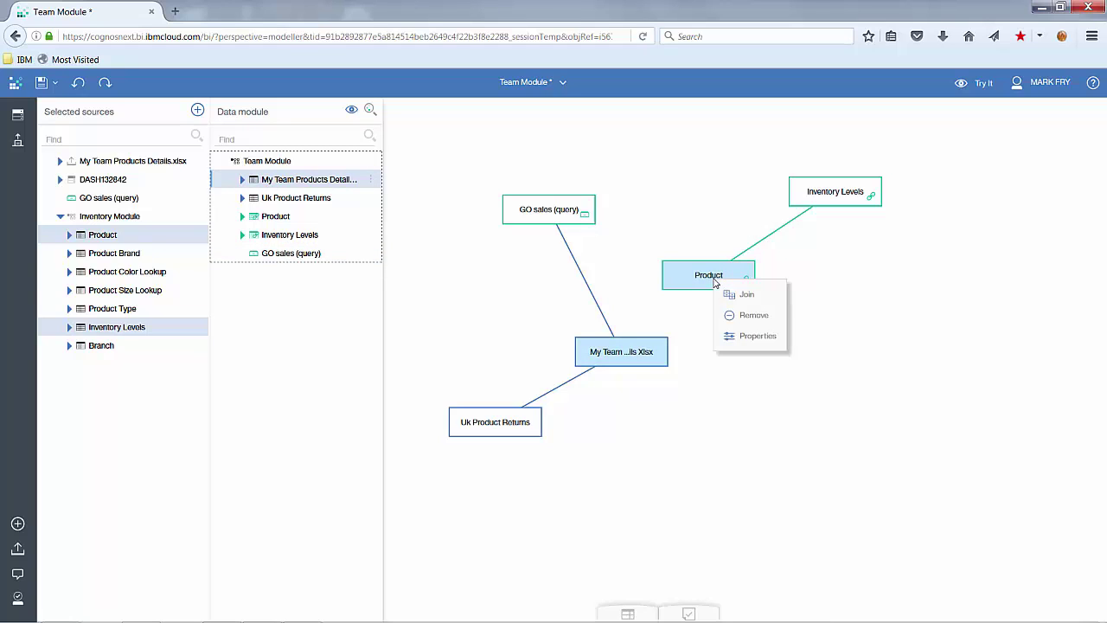
{"action": "left_click", "coordinate": [746, 298]}
{"action": "left_click", "coordinate": [517, 172]}
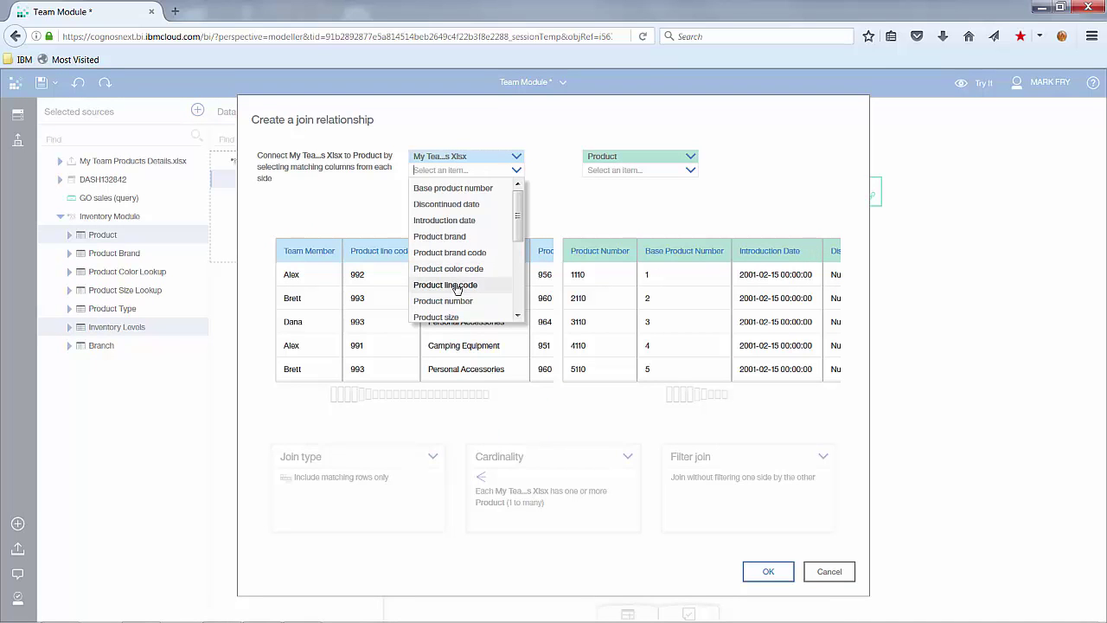
{"action": "left_click", "coordinate": [454, 301]}
{"action": "left_click", "coordinate": [691, 171]}
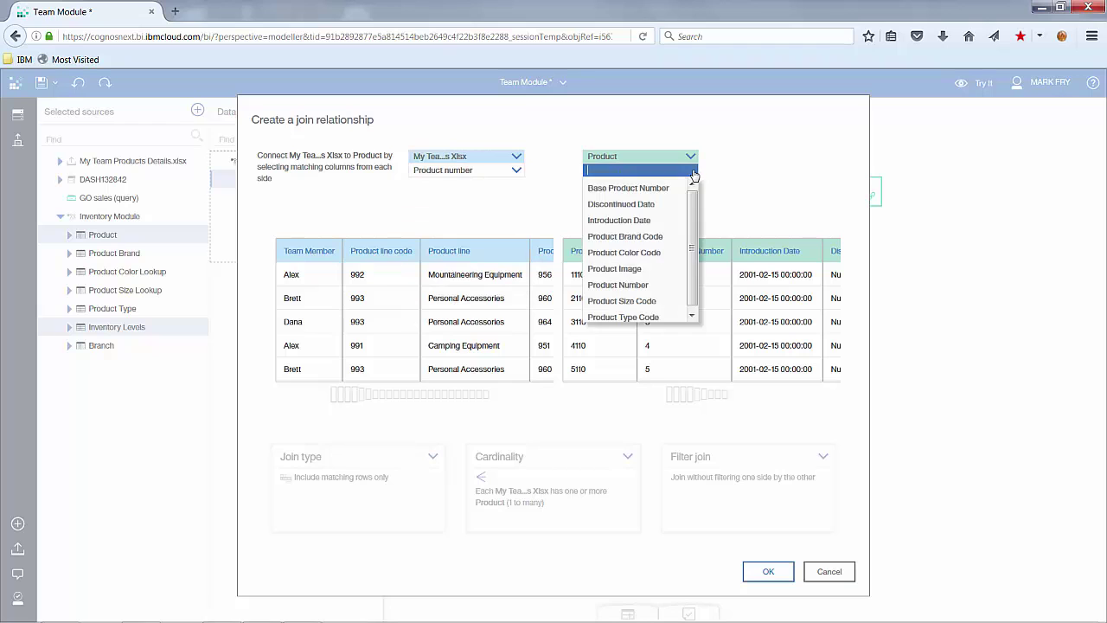
{"action": "left_click", "coordinate": [631, 285]}
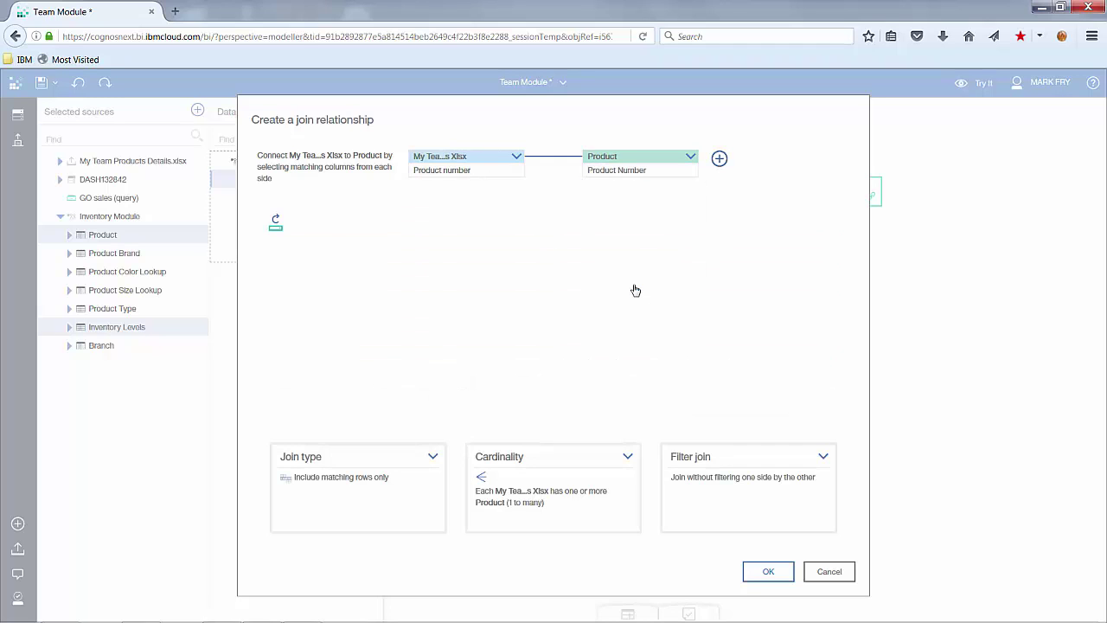
{"action": "left_click", "coordinate": [275, 223]}
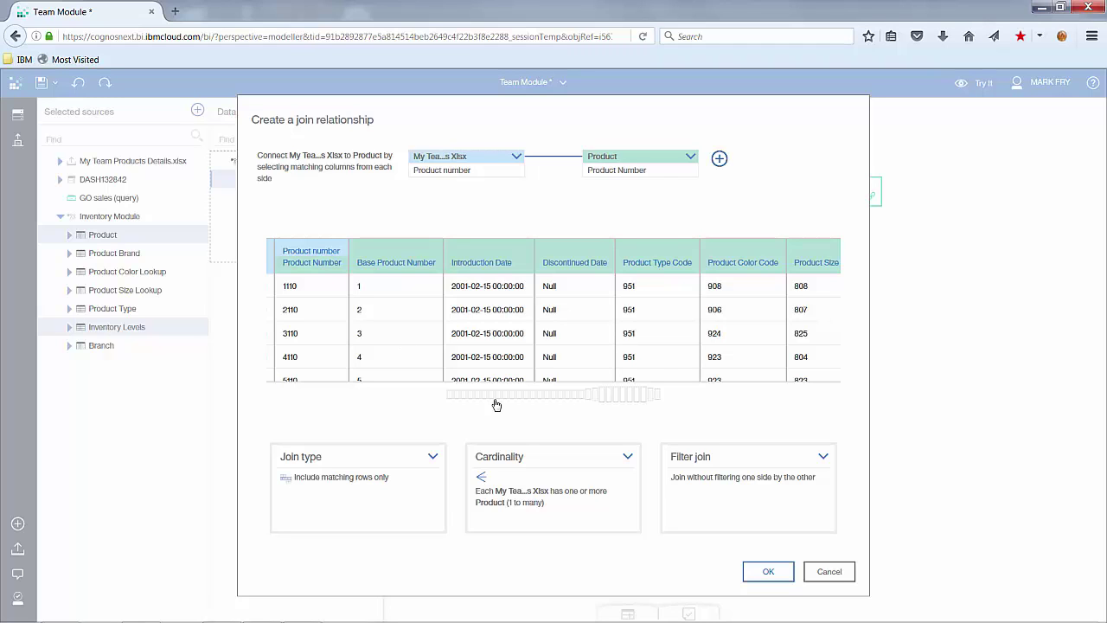
{"action": "left_click", "coordinate": [630, 459]}
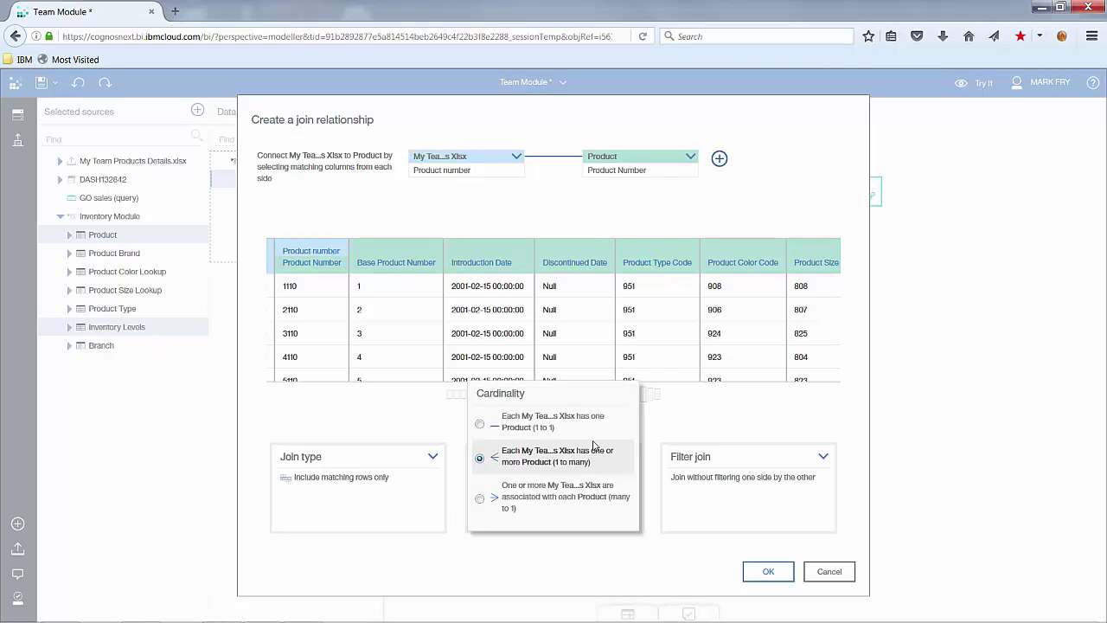
{"action": "left_click", "coordinate": [480, 425]}
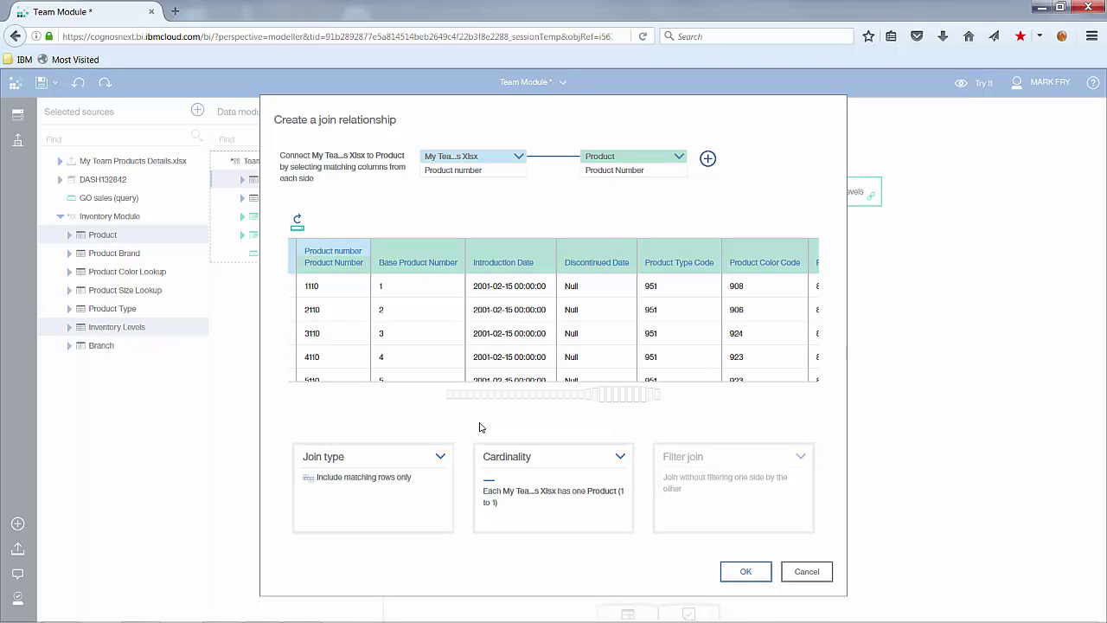
{"action": "left_click", "coordinate": [742, 573]}
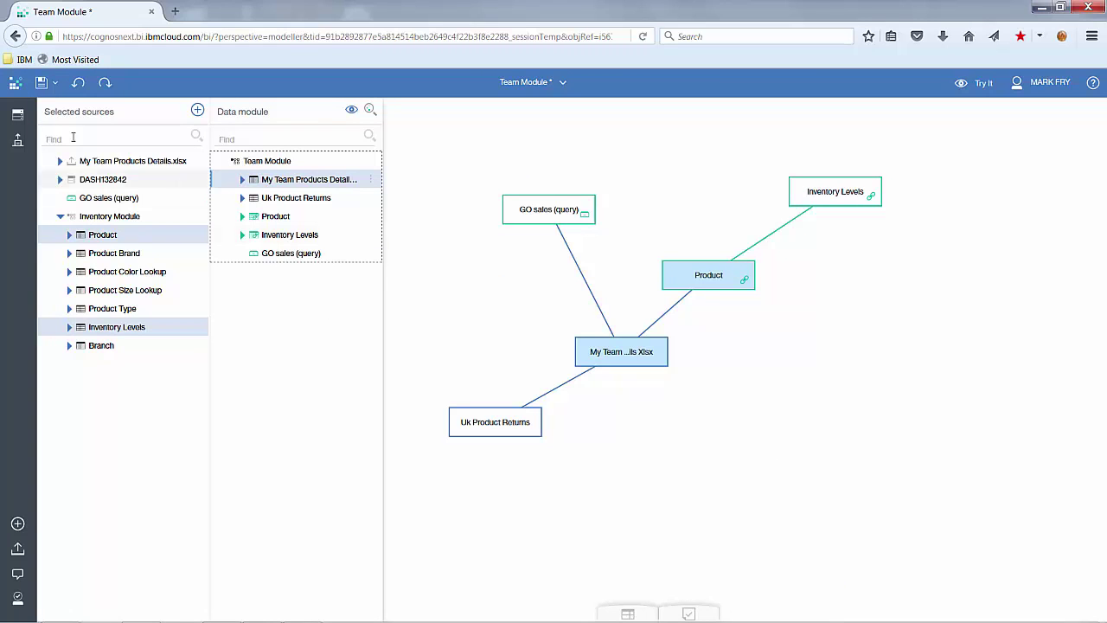
Save and close the Team Module, and open the Inventory Module from My content
{"action": "left_click", "coordinate": [40, 82]}
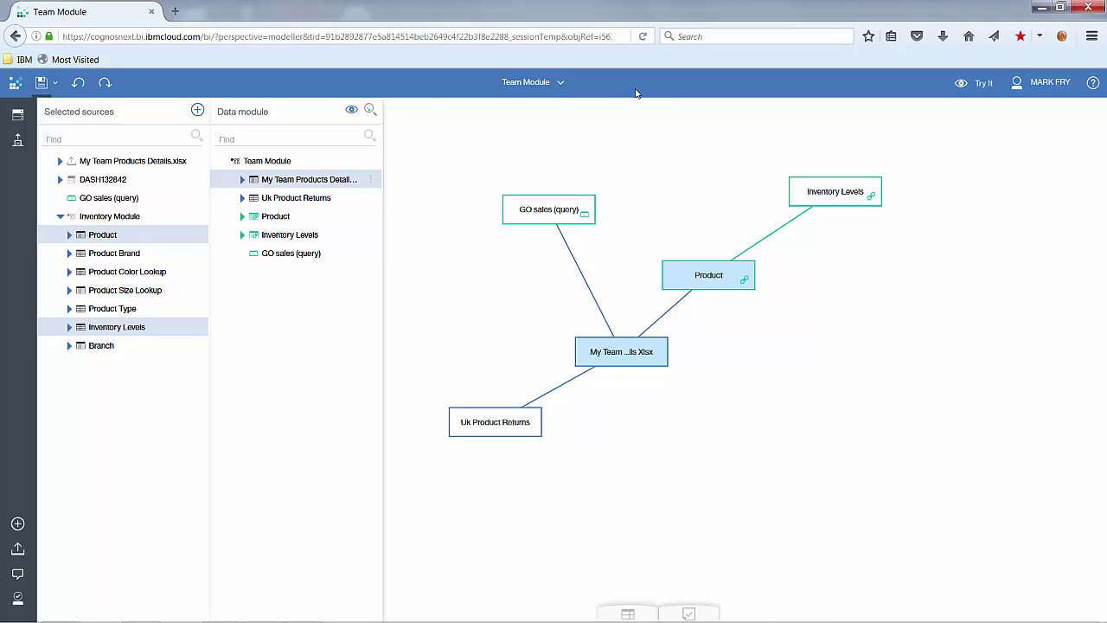
{"action": "left_click", "coordinate": [558, 82]}
{"action": "left_click", "coordinate": [578, 143]}
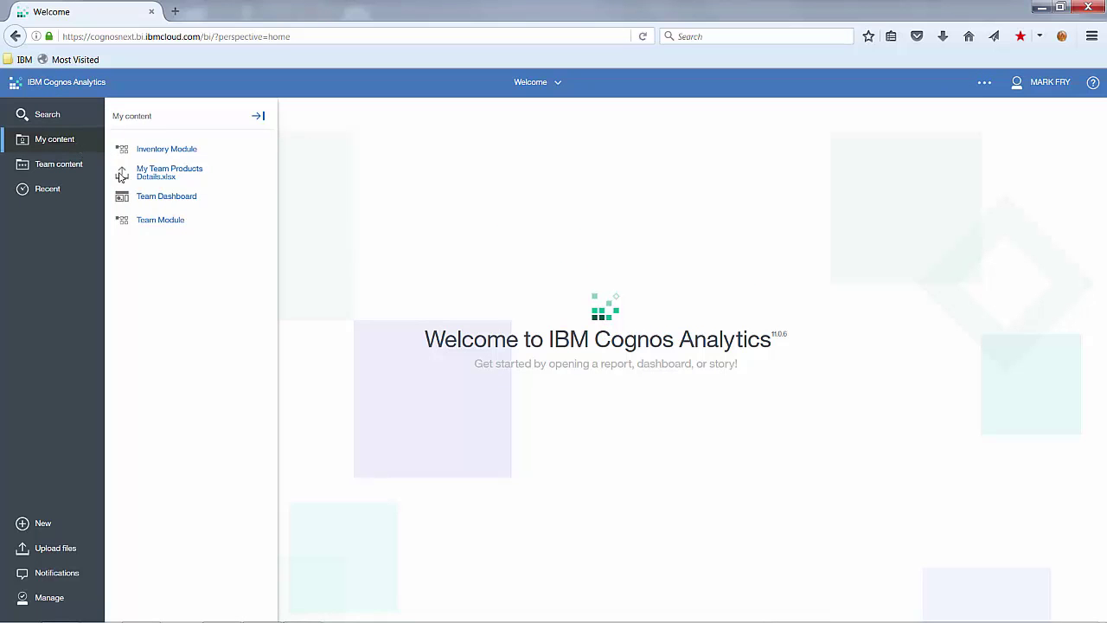
{"action": "left_click", "coordinate": [161, 150]}
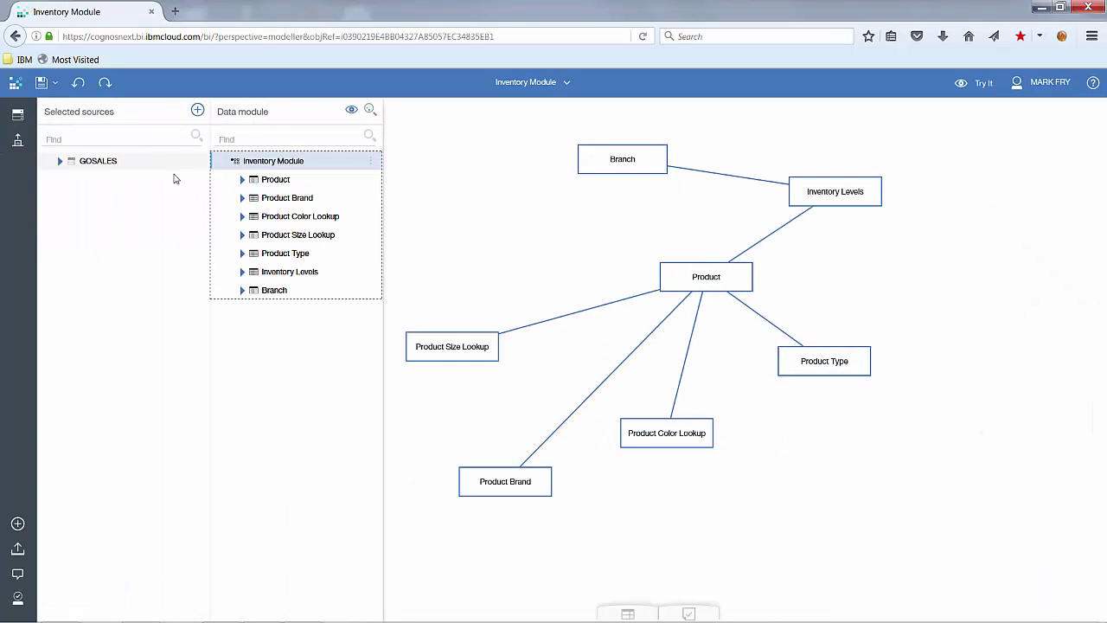
Create a calculation in Inventory Levels that subtracts Closing Inventory from Opening Inventory and name it "Inventory Change"
{"action": "left_click", "coordinate": [242, 272]}
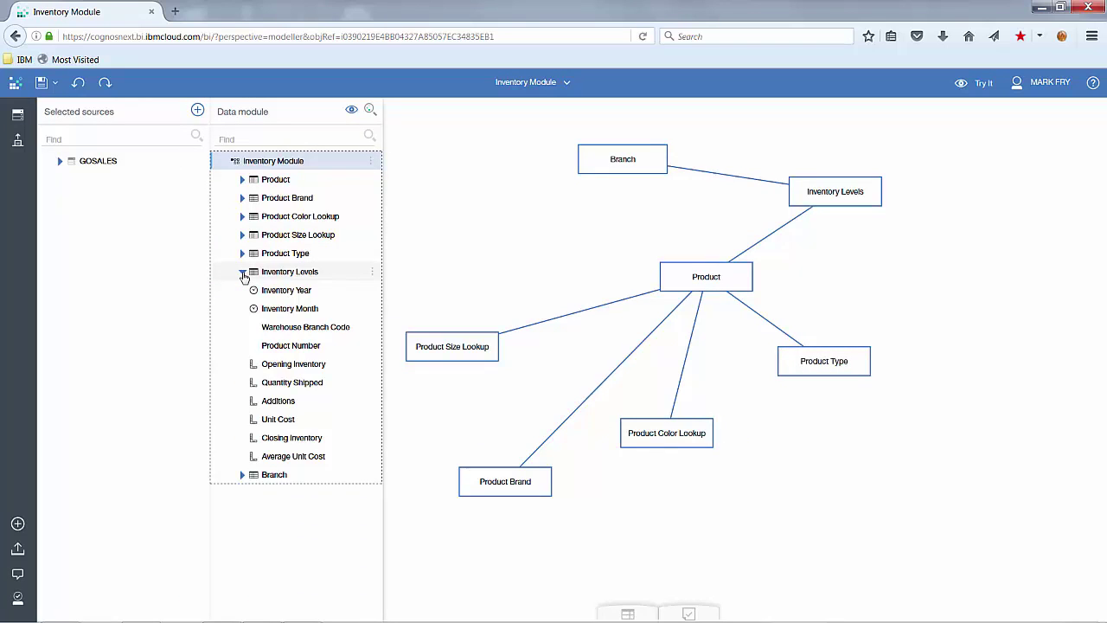
{"action": "left_click", "coordinate": [300, 369]}
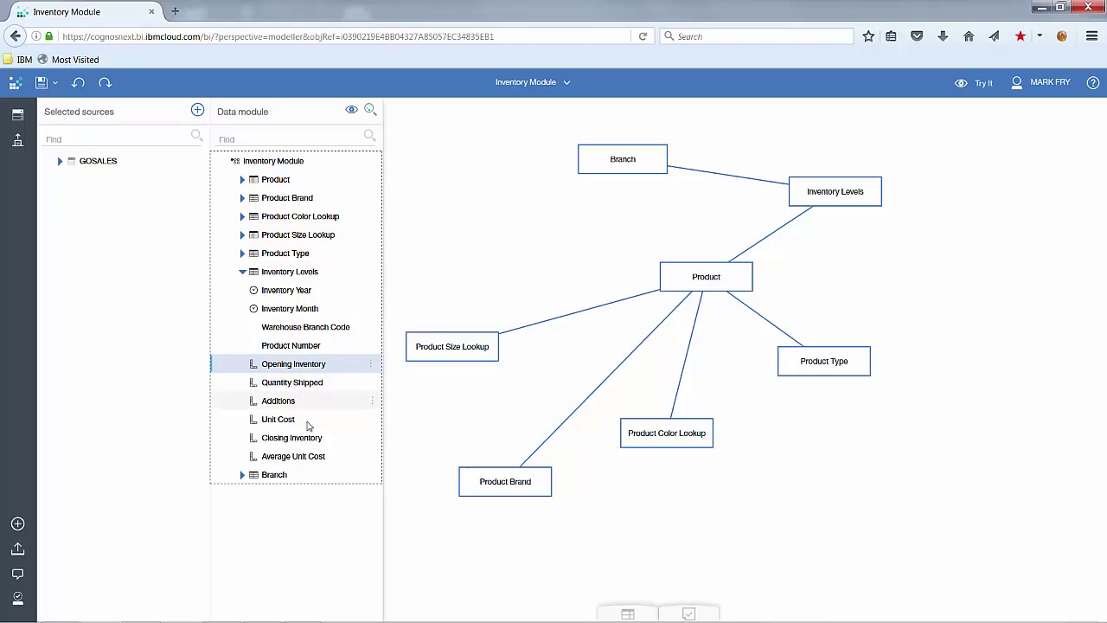
{"action": "left_click", "coordinate": [309, 439], "text": "ctrl"}
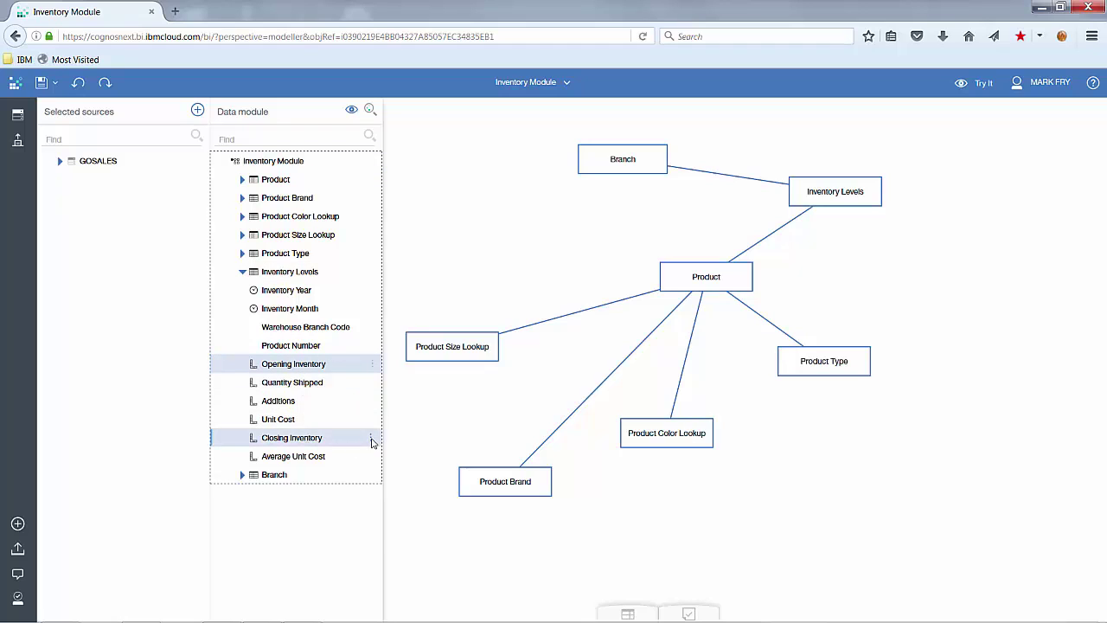
{"action": "left_click", "coordinate": [371, 438]}
{"action": "left_click", "coordinate": [420, 455]}
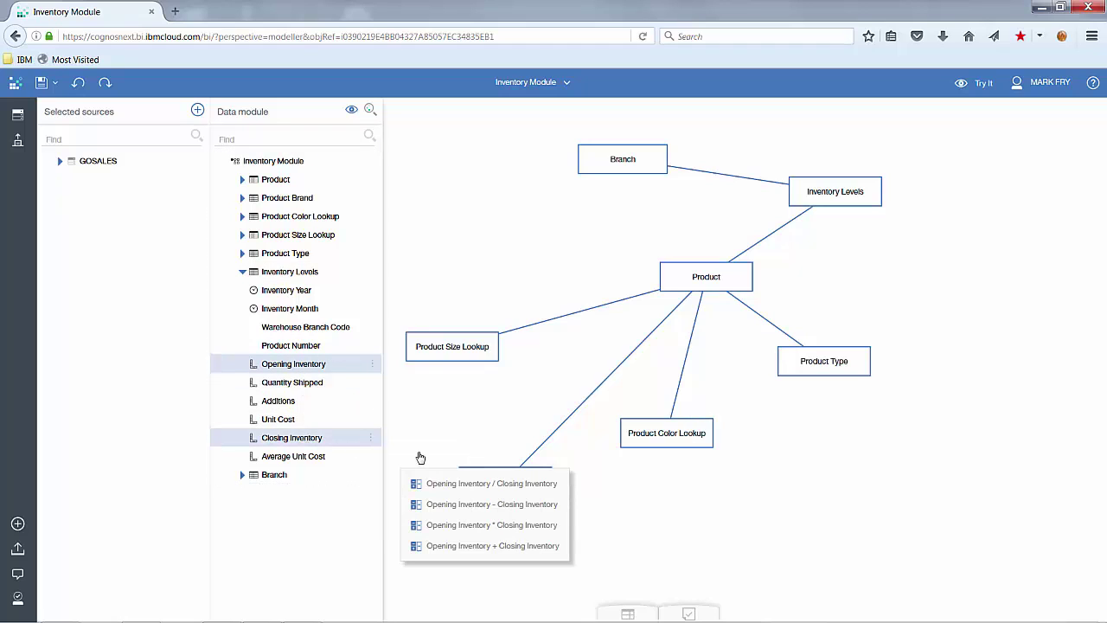
{"action": "left_click", "coordinate": [465, 510]}
{"action": "left_click_drag", "start_coordinate": [622, 321], "coordinate": [479, 317]}
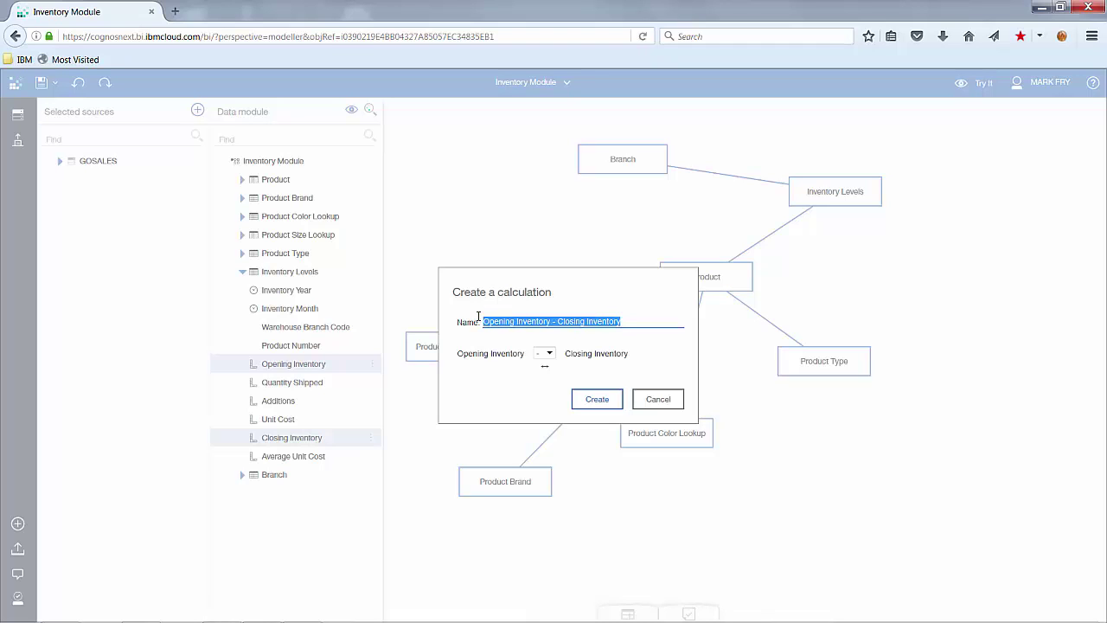
{"action": "type", "text": "Inventory Cha"}
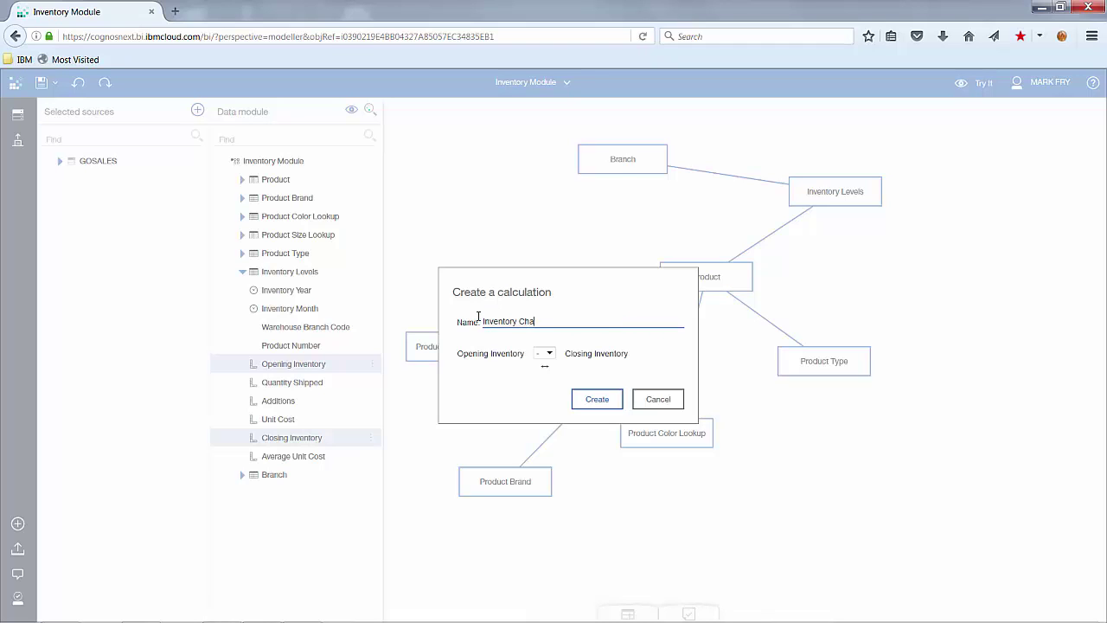
{"action": "type", "text": "nge"}
{"action": "left_click", "coordinate": [609, 400]}
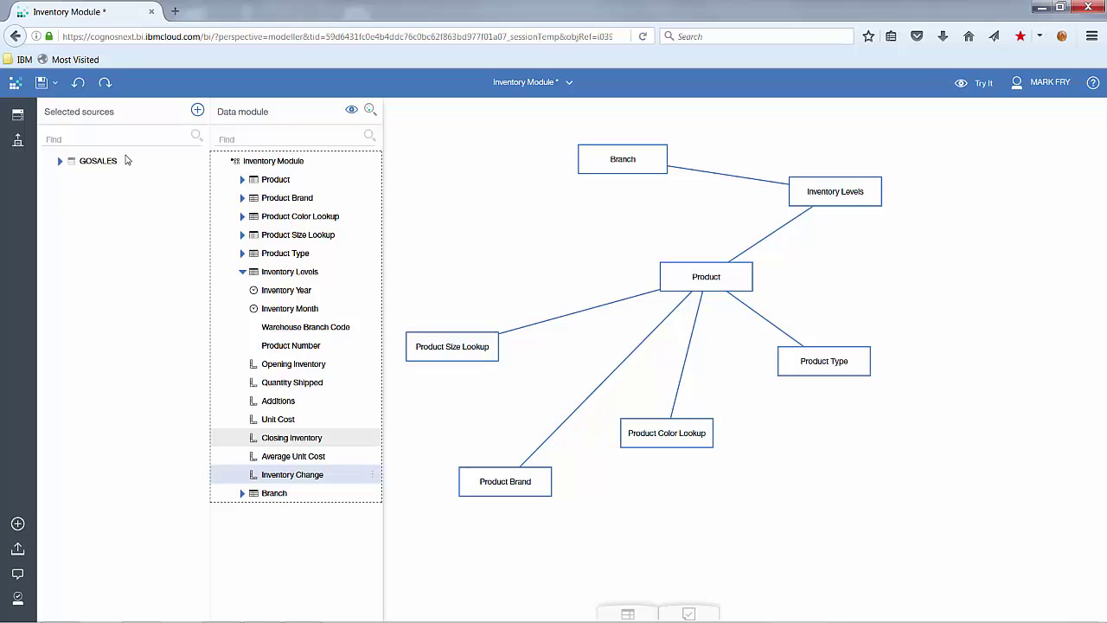
Save the Inventory Module and close it
{"action": "left_click", "coordinate": [40, 88]}
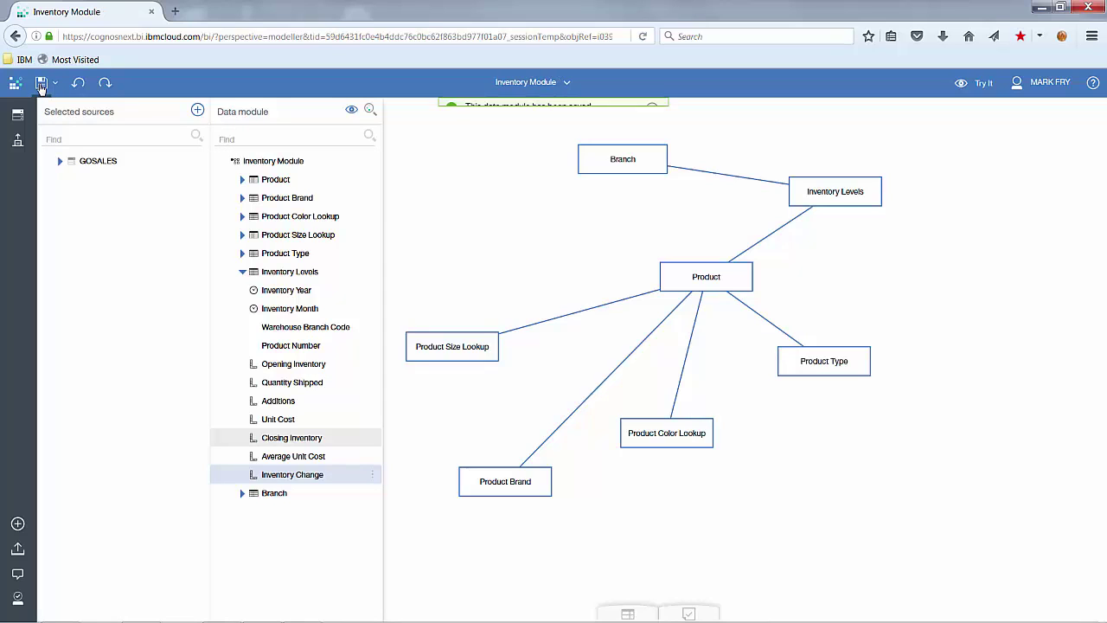
{"action": "left_click", "coordinate": [568, 82]}
{"action": "left_click", "coordinate": [580, 144]}
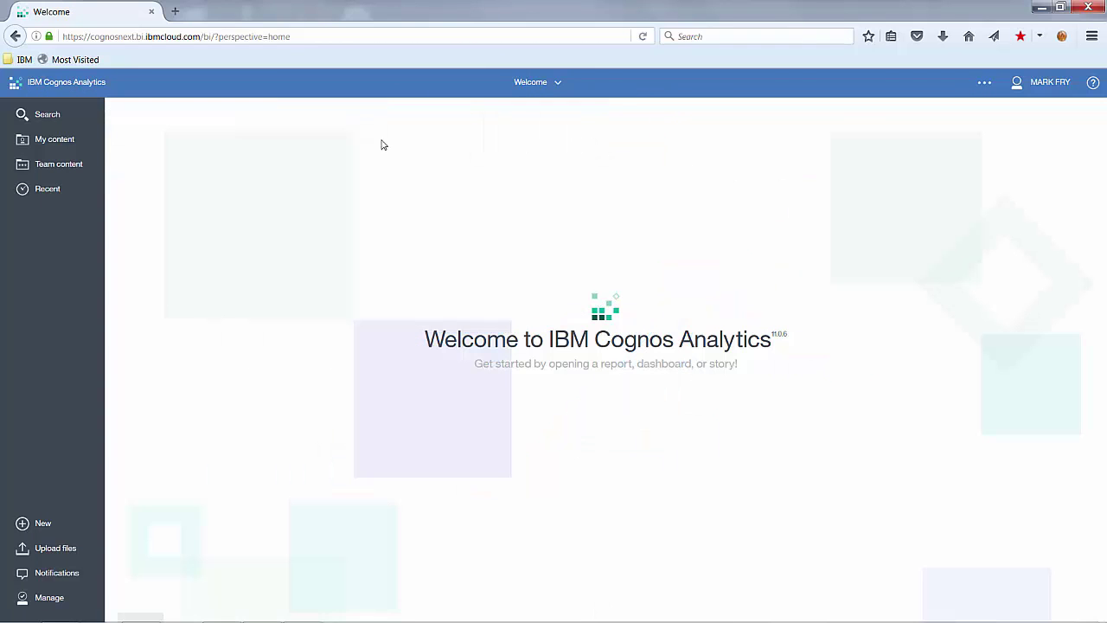
Open the Team Dashboard from My content and switch it to edit mode
{"action": "left_click", "coordinate": [57, 144]}
{"action": "left_click", "coordinate": [163, 199]}
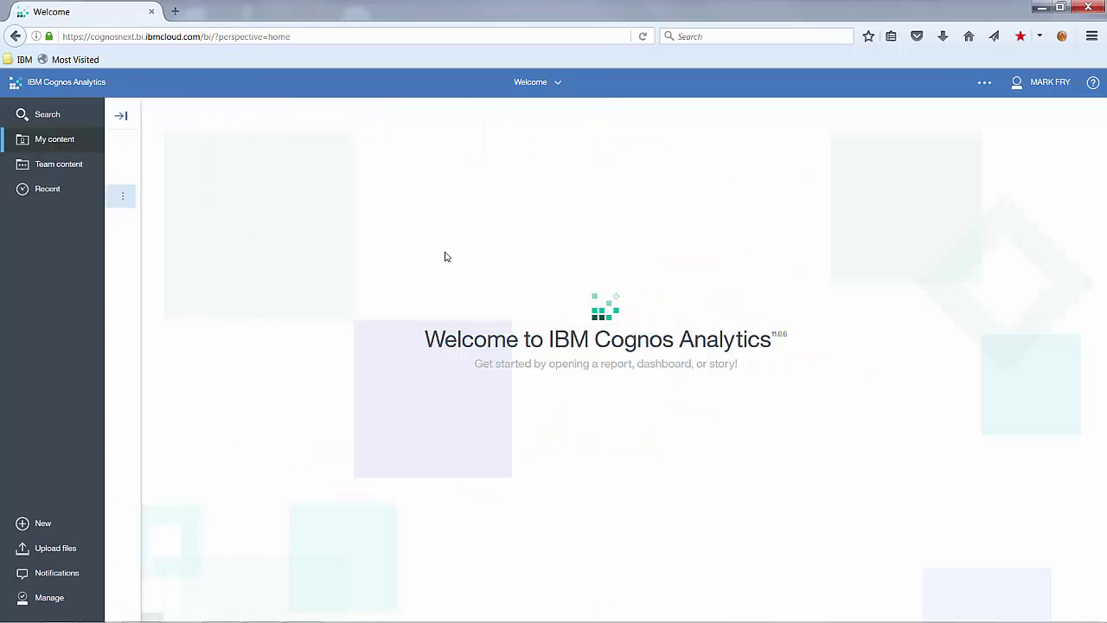
{"action": "mouse_move", "coordinate": [498, 263]}
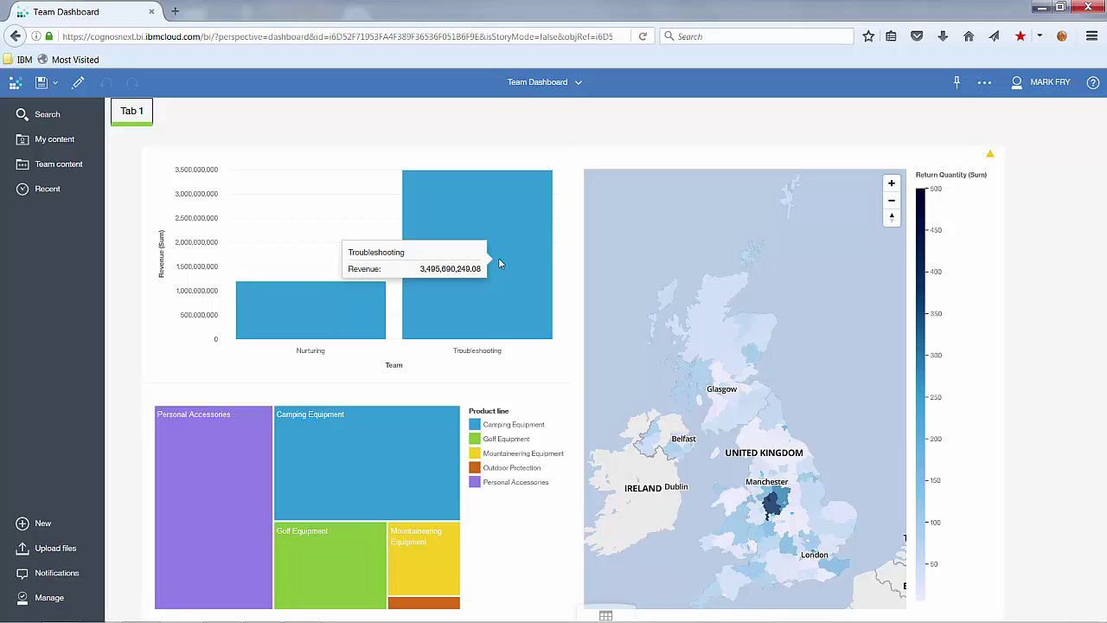
{"action": "left_click", "coordinate": [77, 83]}
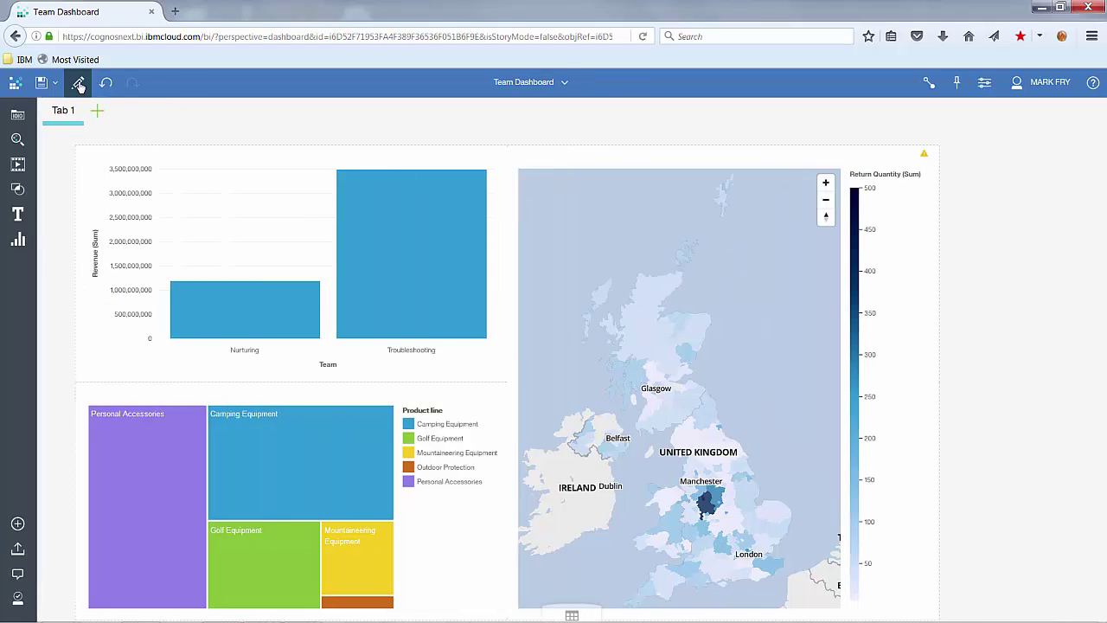
Add a second tab to the dashboard using the single-area template
{"action": "left_click", "coordinate": [96, 112]}
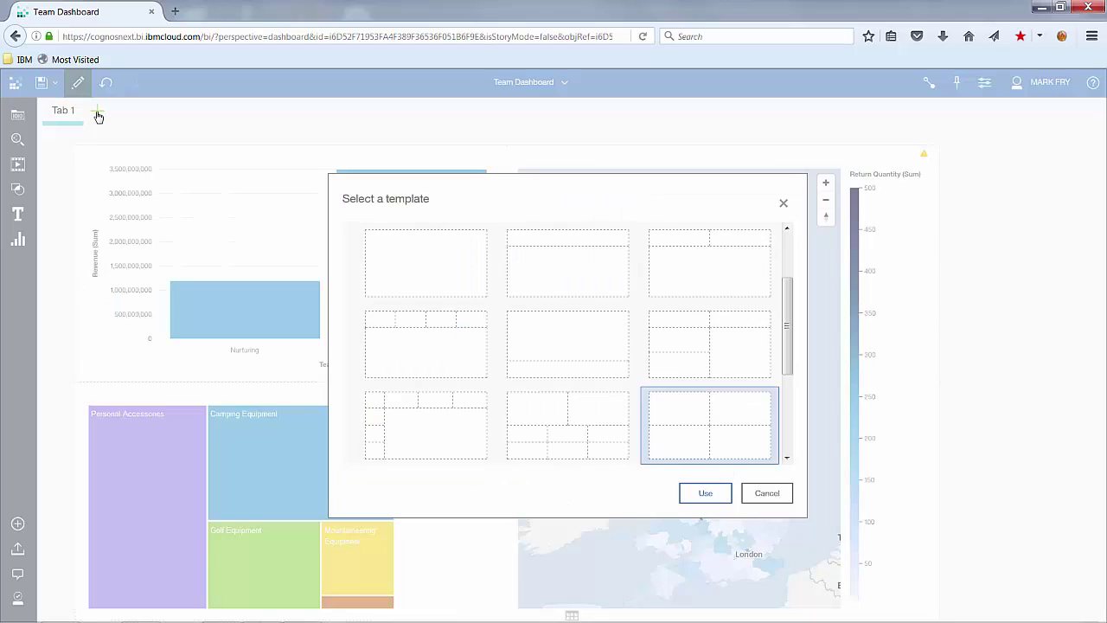
{"action": "left_click", "coordinate": [428, 258]}
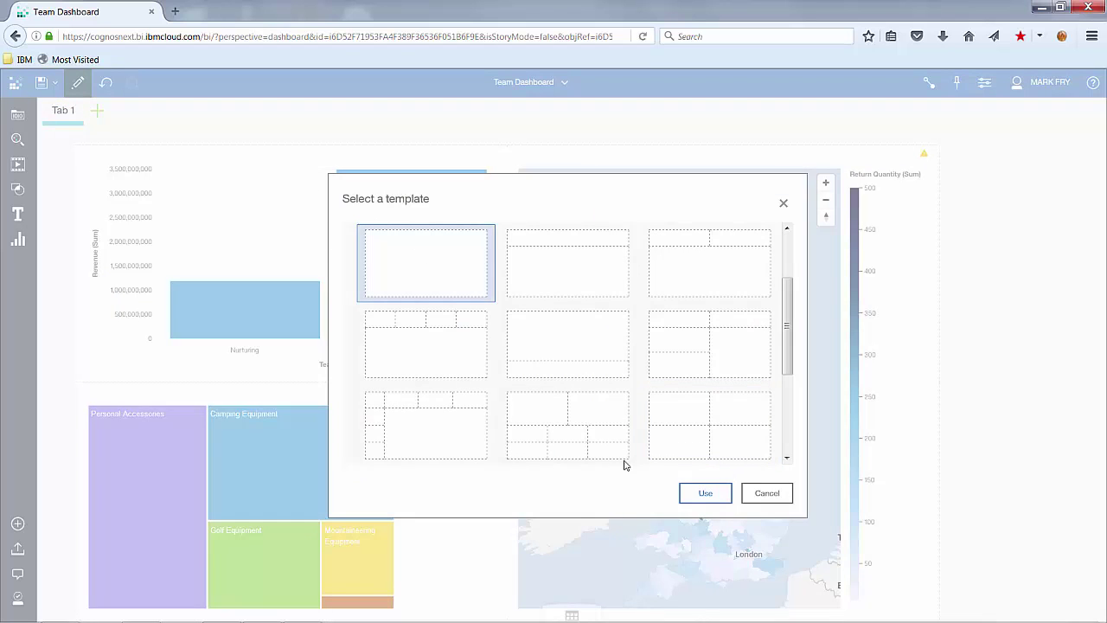
{"action": "left_click", "coordinate": [705, 493]}
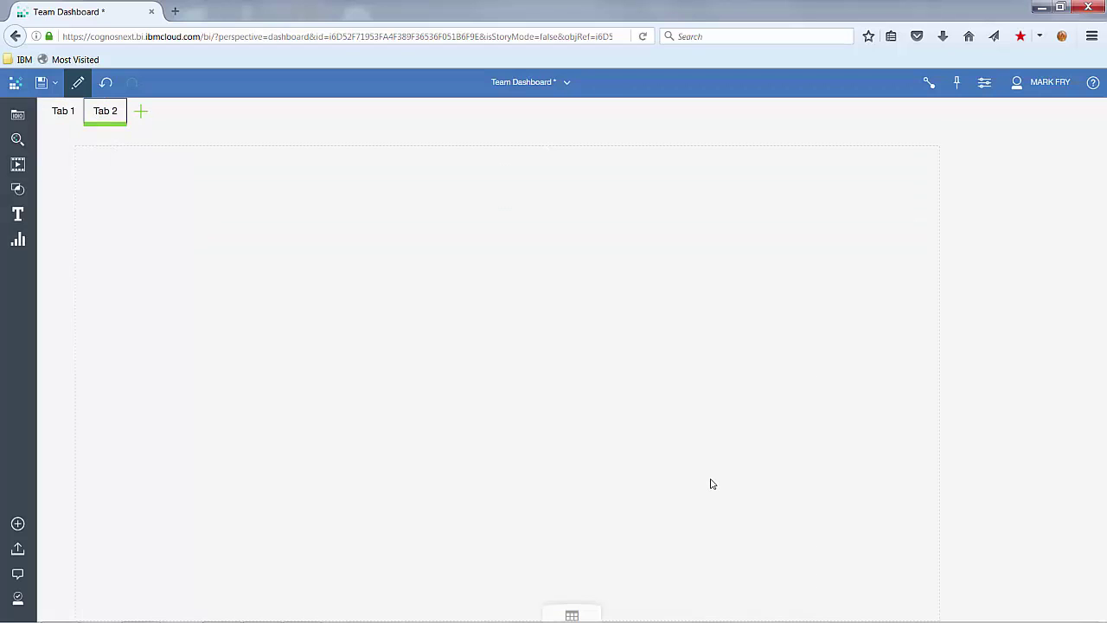
Build a Tab 2 visualization of Inventory Change from Inventory Levels by Product line from My Team Products Details Xlsx
{"action": "left_click", "coordinate": [17, 114]}
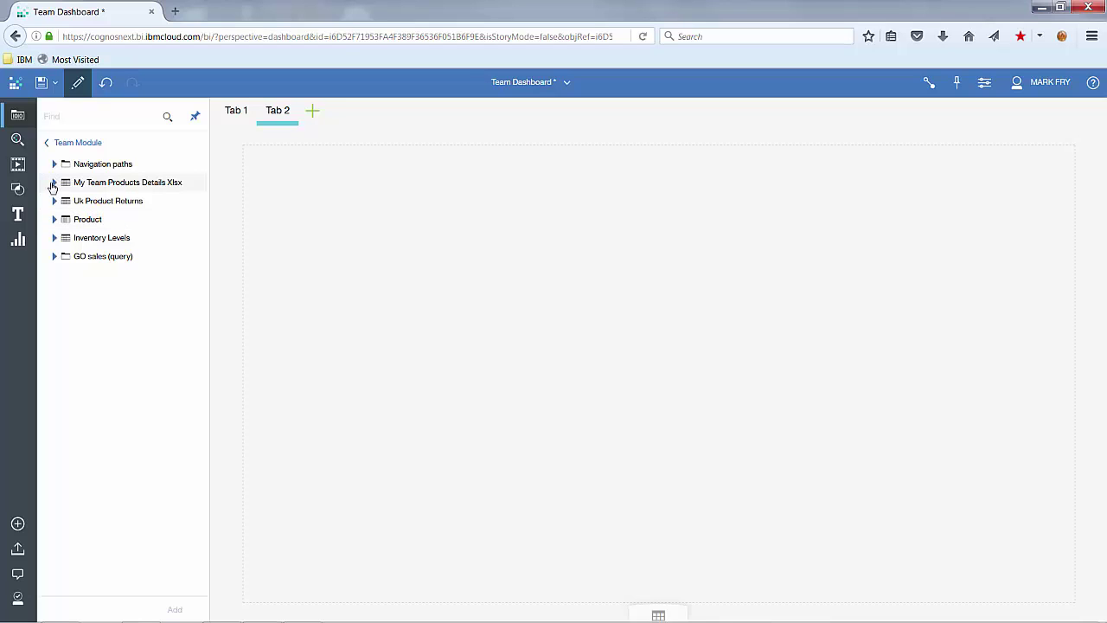
{"action": "left_click", "coordinate": [54, 182]}
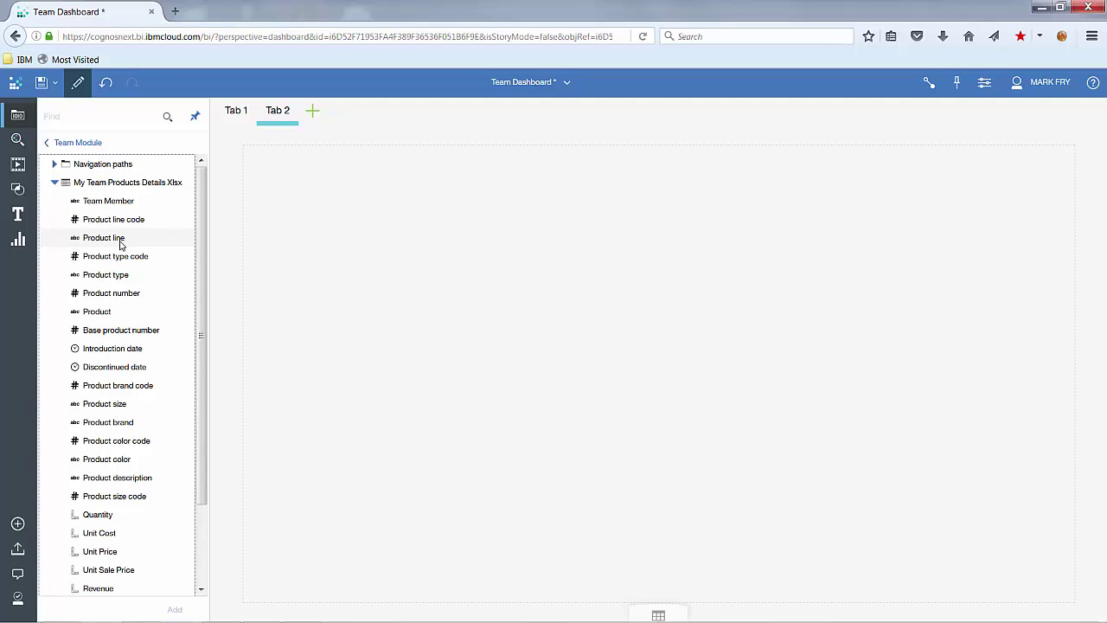
{"action": "left_click_drag", "start_coordinate": [119, 239], "coordinate": [651, 380]}
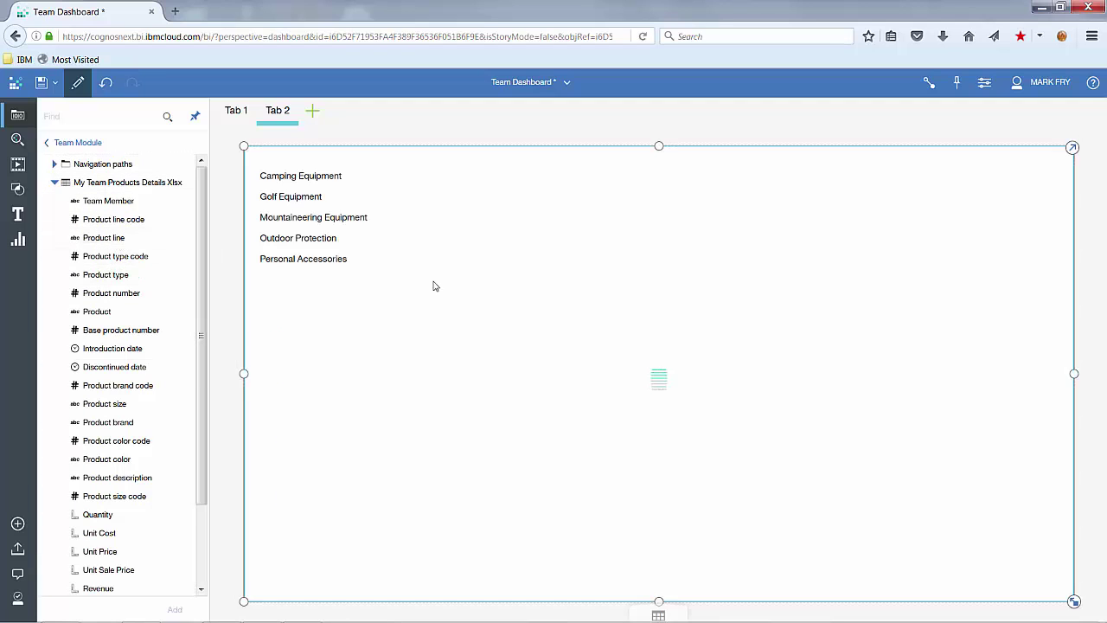
{"action": "left_click", "coordinate": [54, 183]}
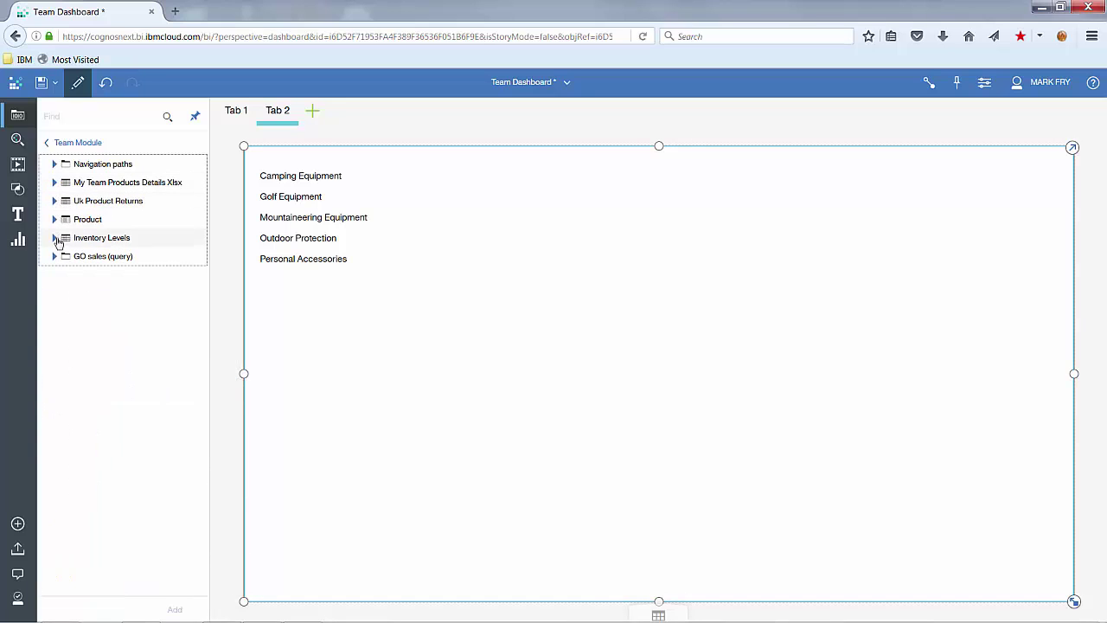
{"action": "left_click", "coordinate": [53, 240]}
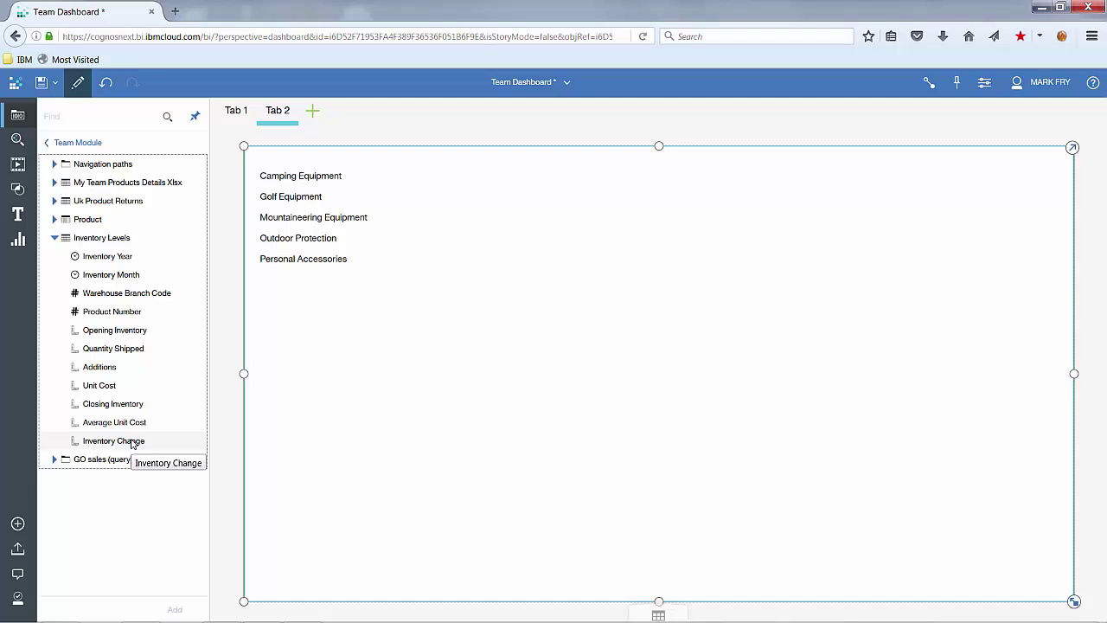
{"action": "left_click_drag", "start_coordinate": [132, 443], "coordinate": [539, 338]}
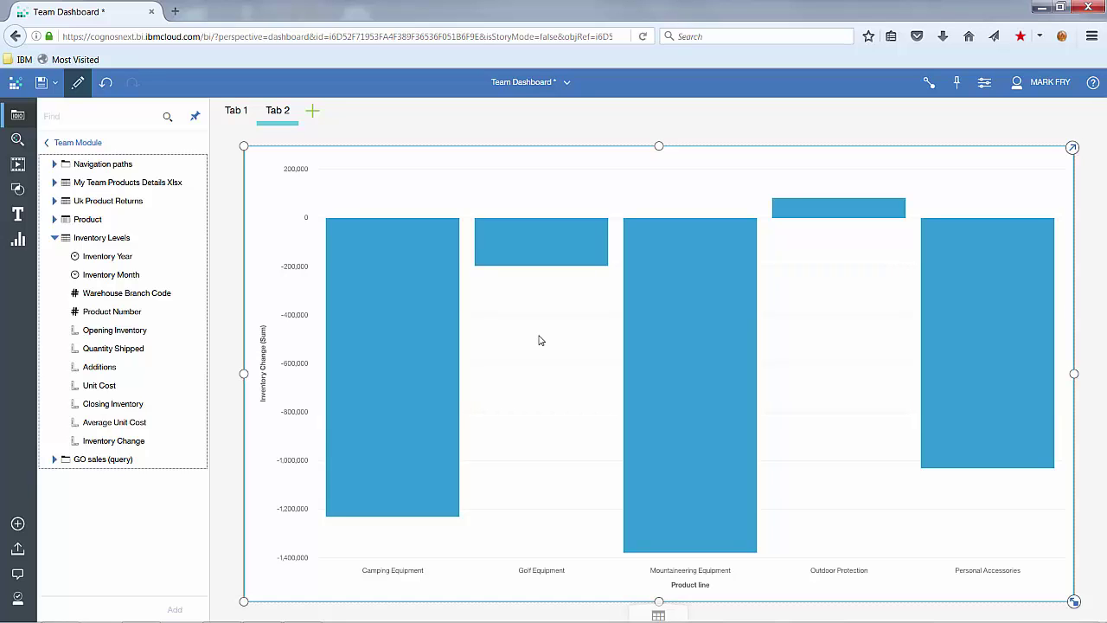
Drill down the Inventory Change chart through Outdoor Protection to Insect Repellents, and return to Tab 1
{"action": "left_click", "coordinate": [858, 578]}
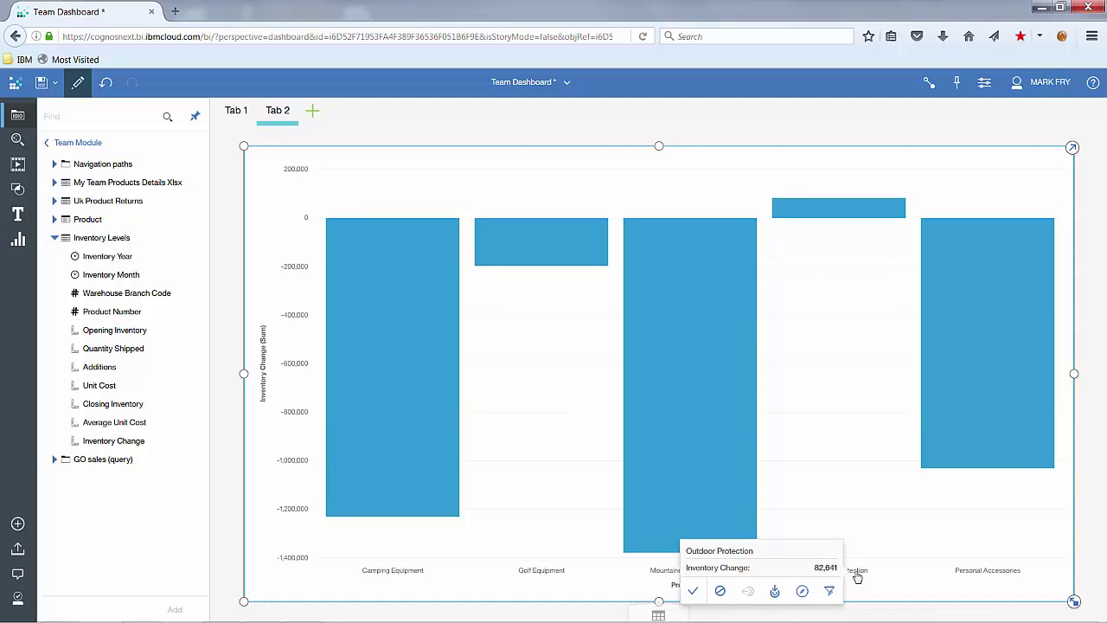
{"action": "left_click", "coordinate": [776, 592]}
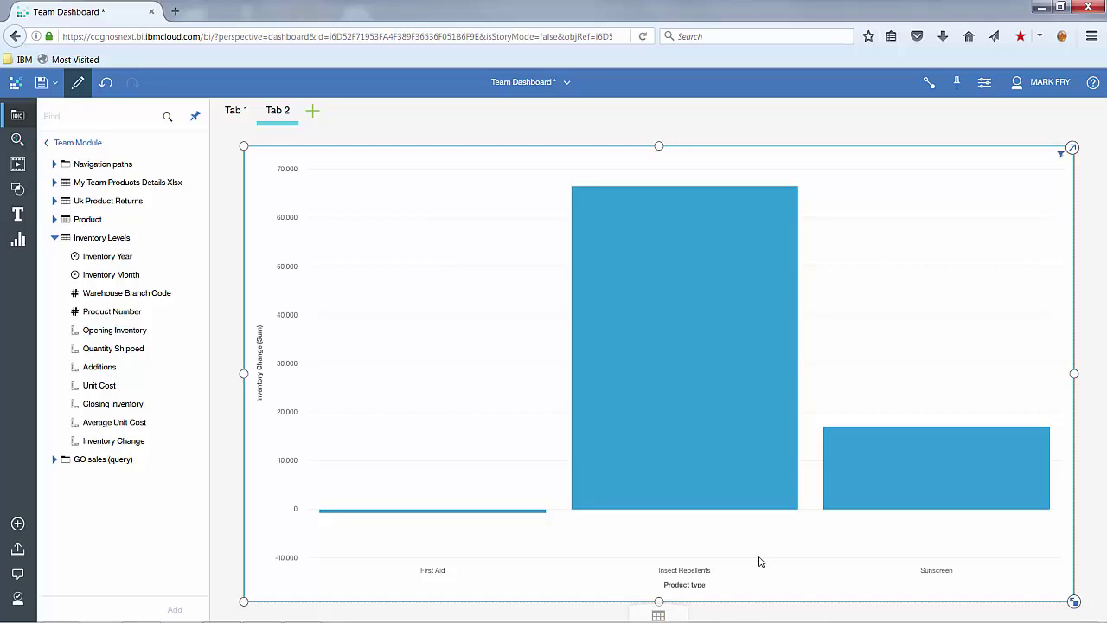
{"action": "left_click", "coordinate": [684, 576]}
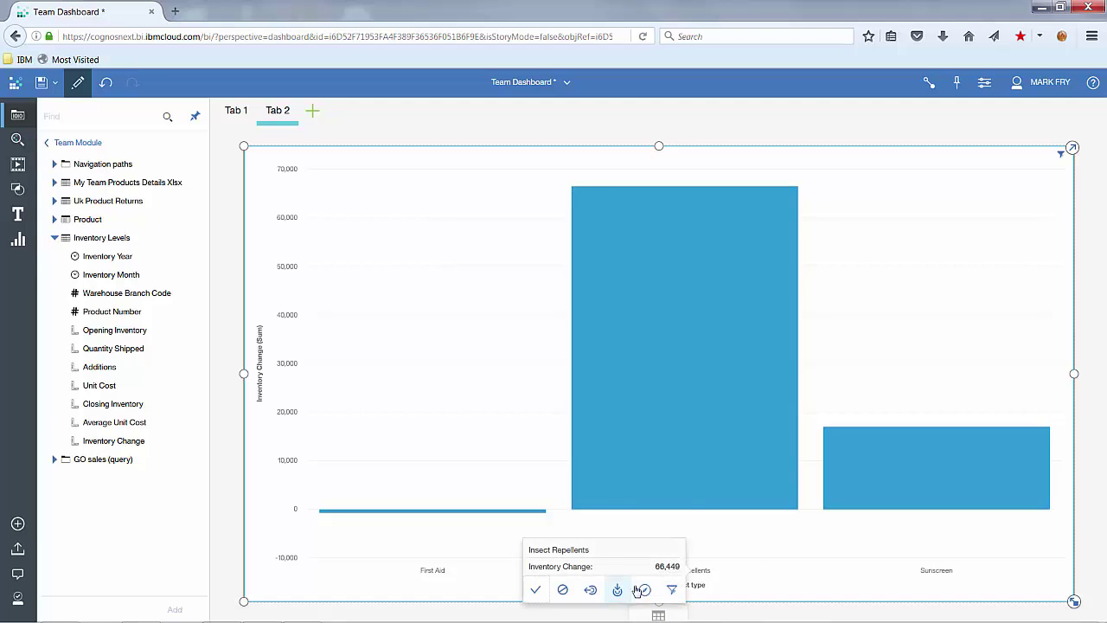
{"action": "left_click", "coordinate": [620, 590]}
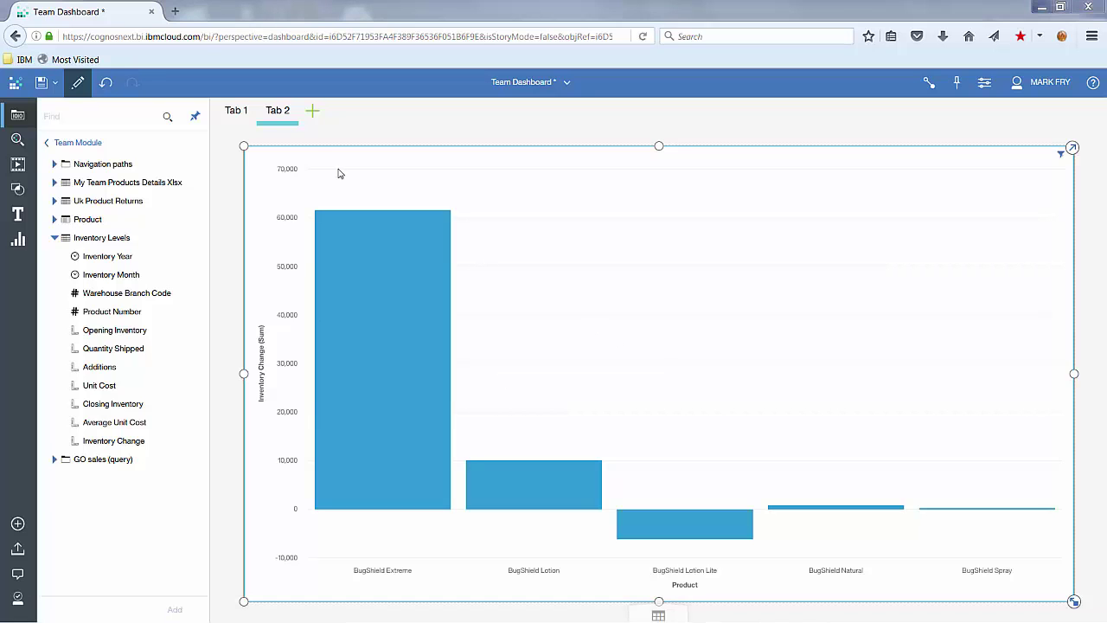
{"action": "left_click", "coordinate": [236, 112]}
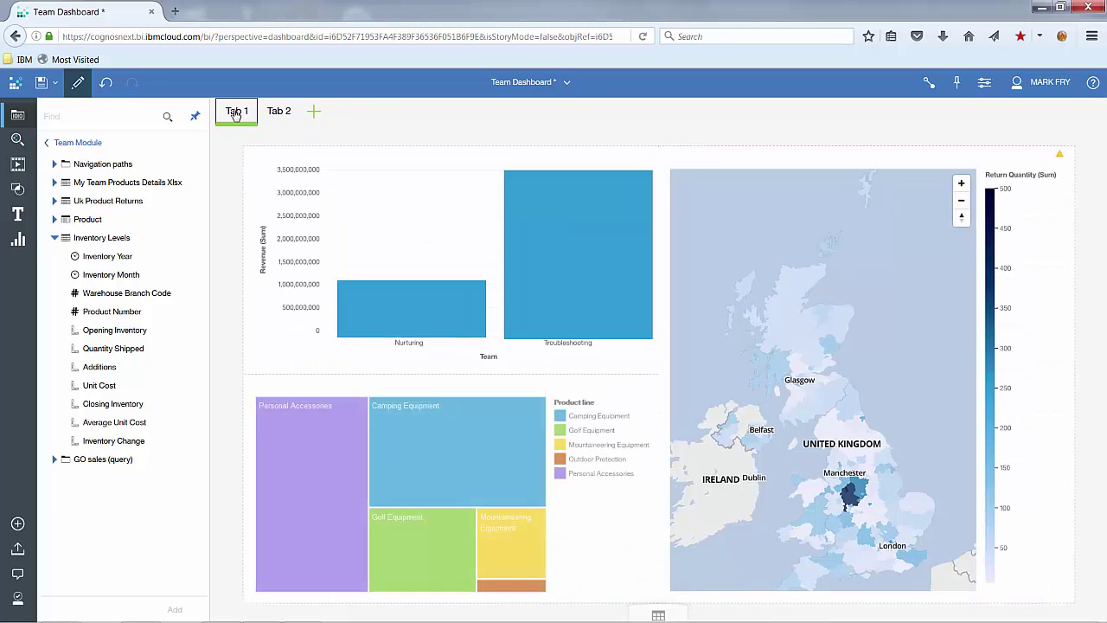